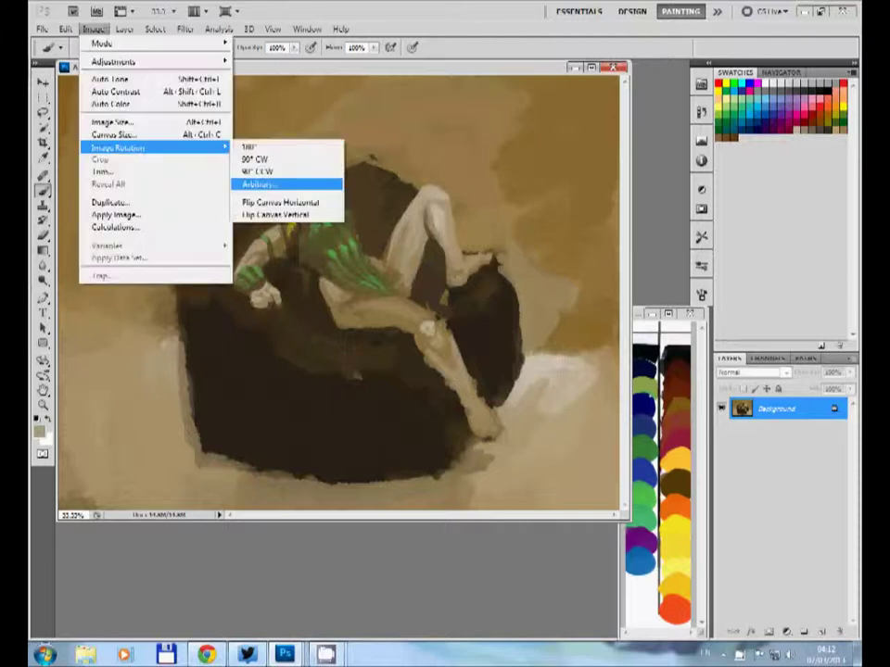
# Rotate the canvas 90° twice so the painting sits in portrait orientation.
pyautogui.click(254, 156)
pyautogui.click(92, 29)
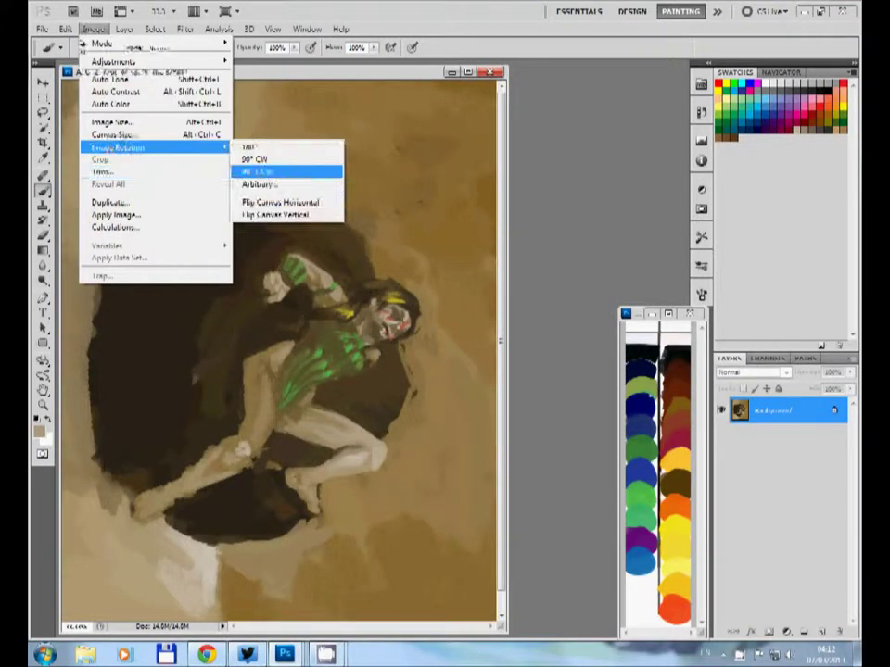
pyautogui.click(258, 171)
pyautogui.click(92, 29)
pyautogui.click(258, 170)
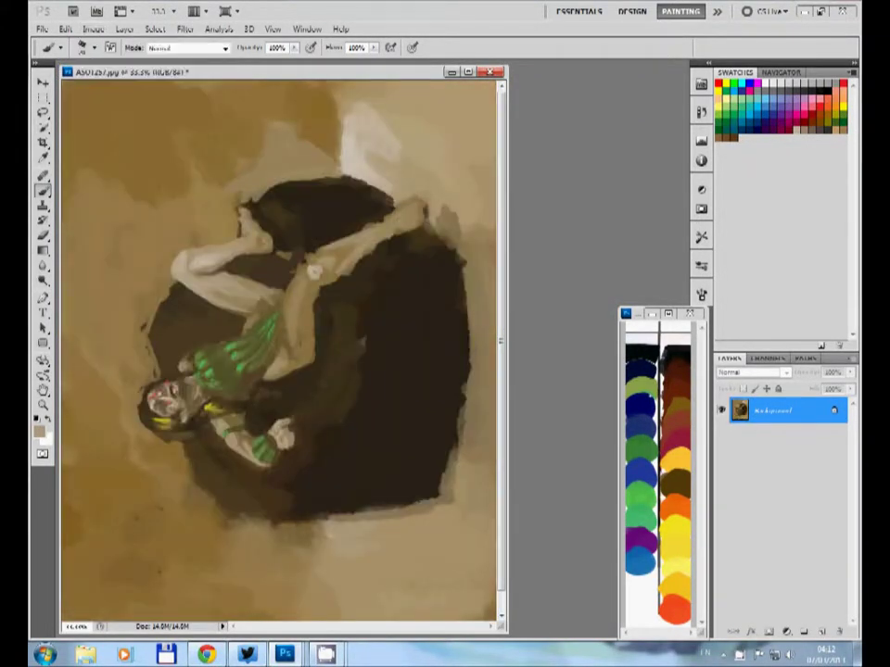
# Dab grey marks over the dark area and select a textured brush preset.
pyautogui.moveTo(353, 283); pyautogui.dragTo(399, 362)
pyautogui.click(702, 295)
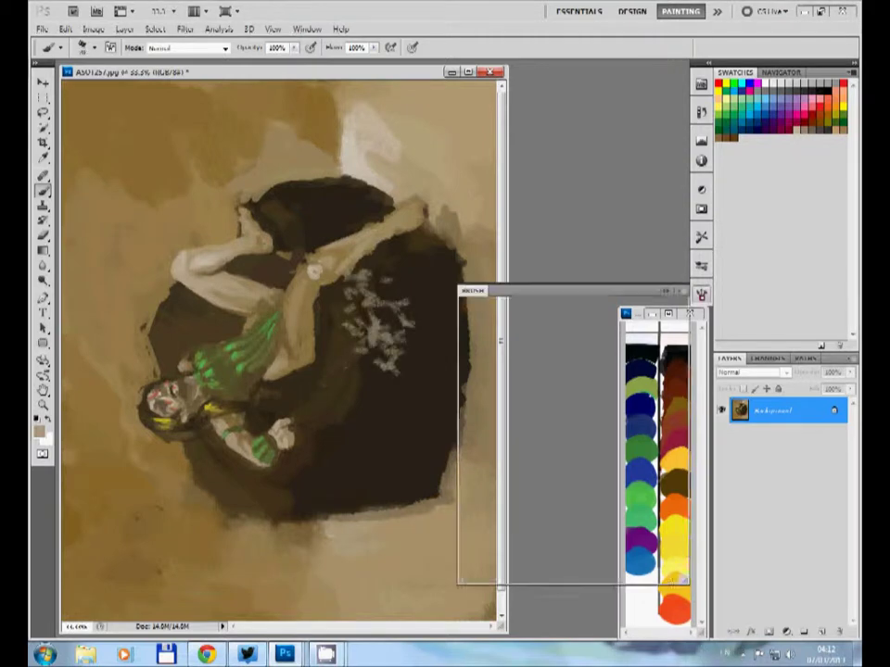
pyautogui.click(702, 295)
pyautogui.moveTo(639, 313); pyautogui.dragTo(608, 304)
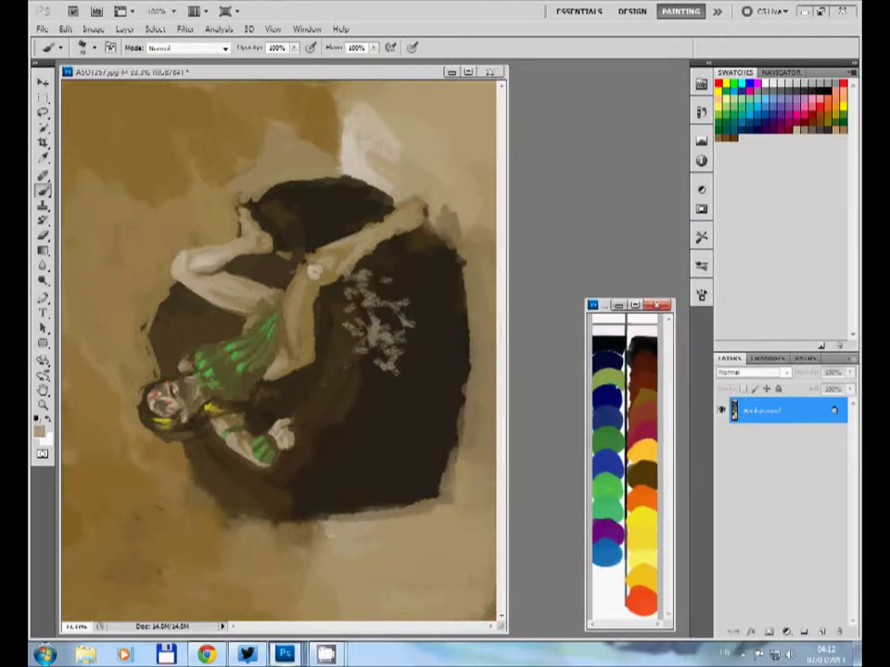
pyautogui.click(701, 265)
pyautogui.moveTo(681, 306); pyautogui.dragTo(681, 445)
pyautogui.scroll(5, 616, 389)
pyautogui.click(616, 415)
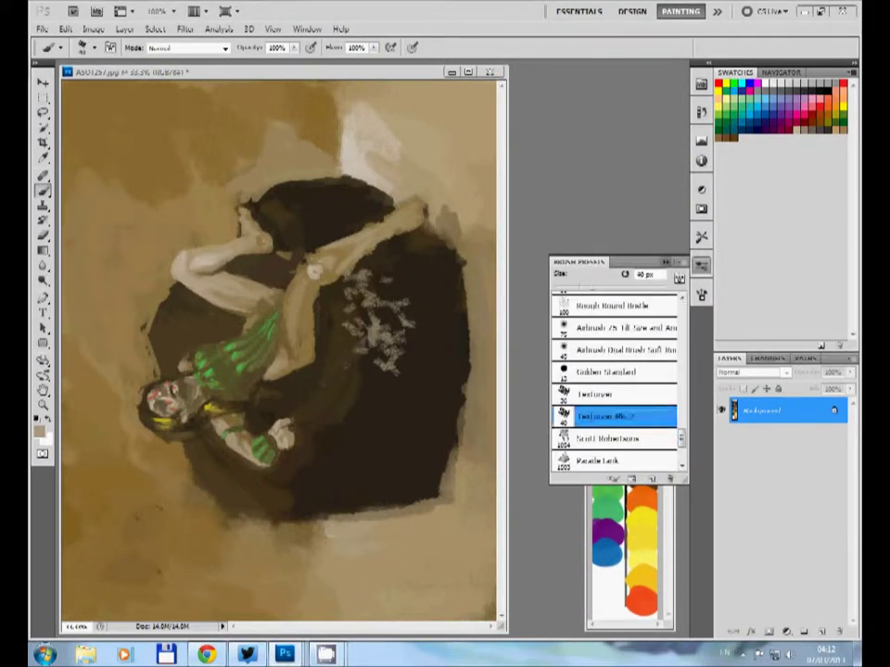
# Give the brush a plain grey texture pattern blended in Overlay mode.
pyautogui.click(702, 265)
pyautogui.click(701, 294)
pyautogui.click(603, 337)
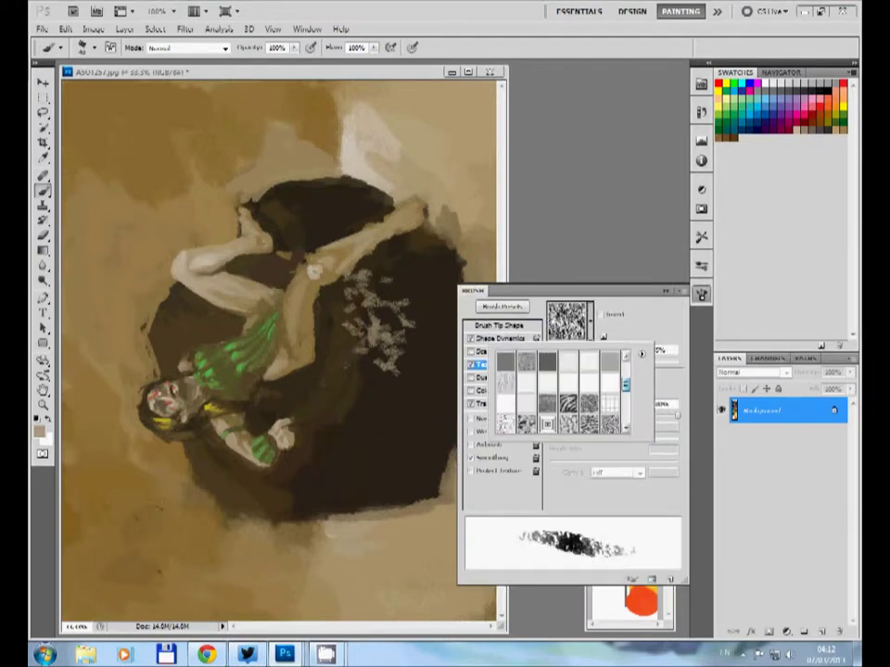
pyautogui.doubleClick(547, 380)
pyautogui.click(603, 391)
pyautogui.click(584, 434)
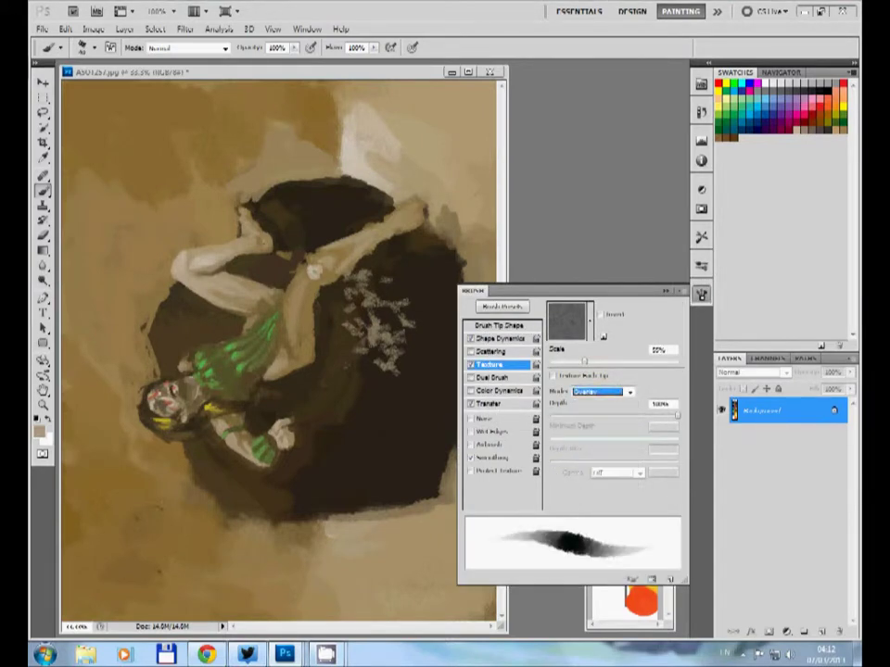
pyautogui.click(701, 295)
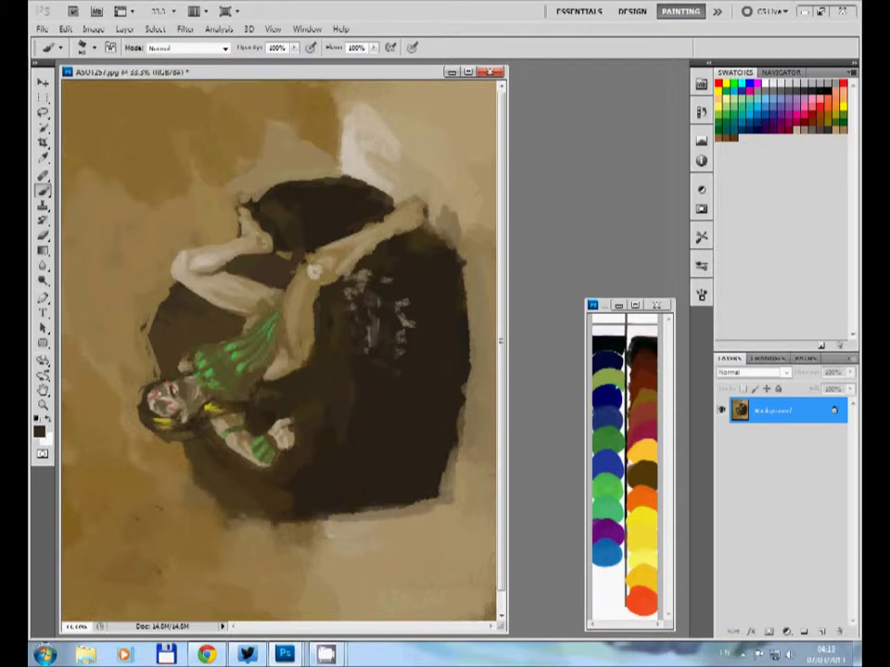
# Paint light grey and tan strokes over the old figure's centre, head and hair.
pyautogui.moveTo(324, 125)
pyautogui.mouseDown()
pyautogui.moveTo(347, 217)
pyautogui.moveTo(306, 315)
pyautogui.mouseUp()
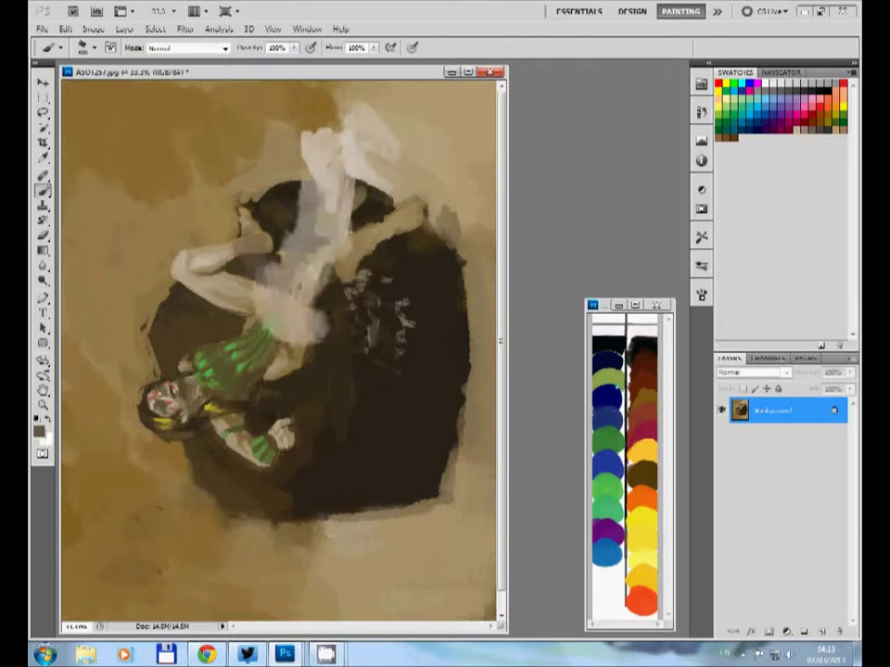
pyautogui.moveTo(186, 157); pyautogui.dragTo(241, 222)
pyautogui.moveTo(227, 125)
pyautogui.mouseDown()
pyautogui.moveTo(139, 241)
pyautogui.moveTo(111, 319)
pyautogui.mouseUp()
pyautogui.moveTo(148, 353); pyautogui.dragTo(241, 380)
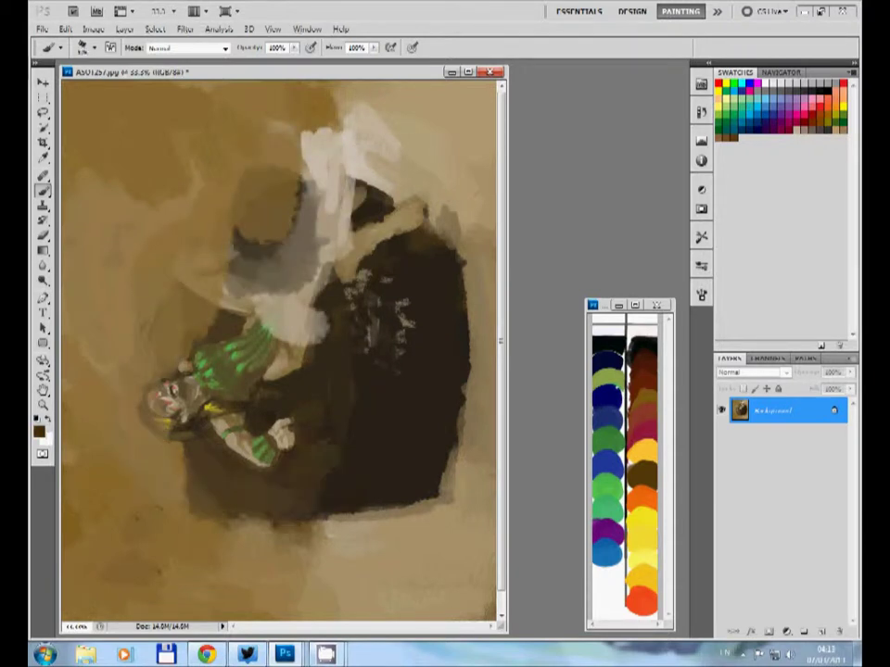
# Block in the tall dark cloaked figure down the right side to the bottom.
pyautogui.moveTo(428, 190); pyautogui.dragTo(449, 237)
pyautogui.moveTo(413, 116)
pyautogui.mouseDown()
pyautogui.moveTo(394, 190)
pyautogui.moveTo(463, 315)
pyautogui.moveTo(444, 241)
pyautogui.mouseUp()
pyautogui.moveTo(444, 408); pyautogui.dragTo(459, 565)
pyautogui.moveTo(348, 560); pyautogui.dragTo(399, 579)
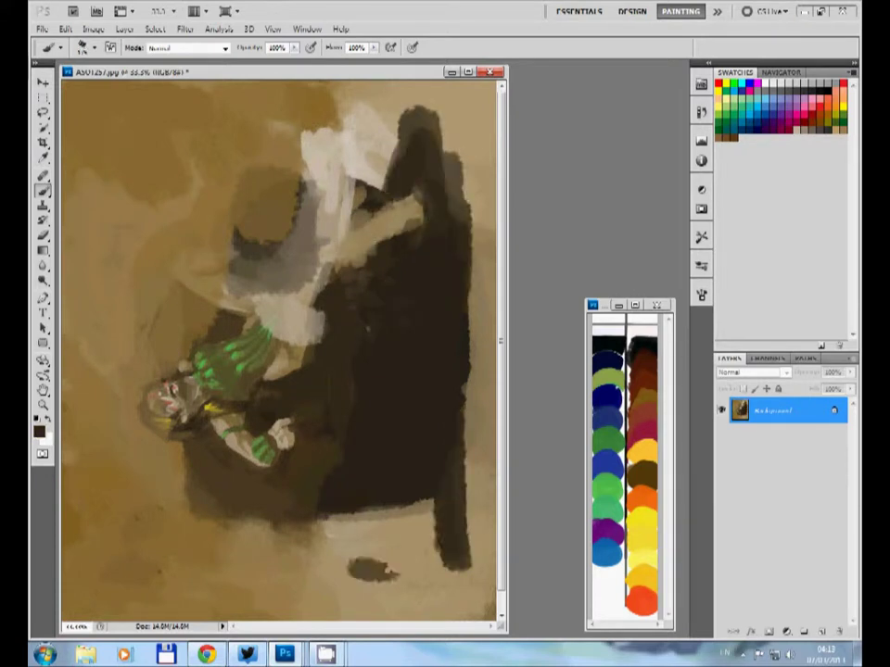
pyautogui.moveTo(408, 444)
pyautogui.mouseDown()
pyautogui.moveTo(412, 556)
pyautogui.moveTo(296, 580)
pyautogui.mouseUp()
pyautogui.moveTo(324, 500)
pyautogui.mouseDown()
pyautogui.moveTo(329, 556)
pyautogui.moveTo(408, 593)
pyautogui.mouseUp()
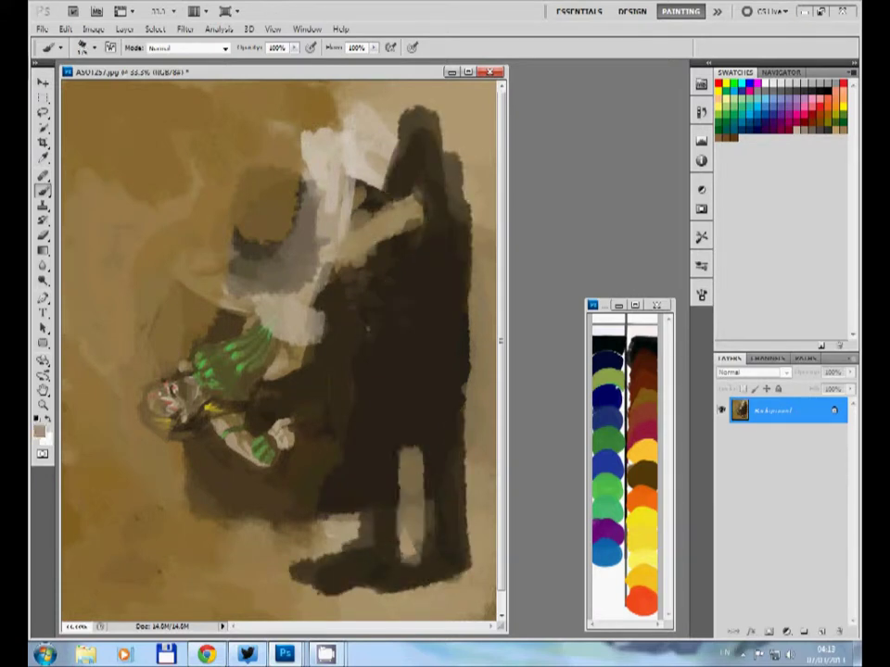
# Lay in light beige ground across the lower left.
pyautogui.moveTo(352, 519); pyautogui.dragTo(241, 482)
pyautogui.moveTo(306, 519); pyautogui.dragTo(158, 547)
pyautogui.moveTo(278, 547); pyautogui.dragTo(64, 538)
pyautogui.moveTo(92, 501); pyautogui.dragTo(278, 463)
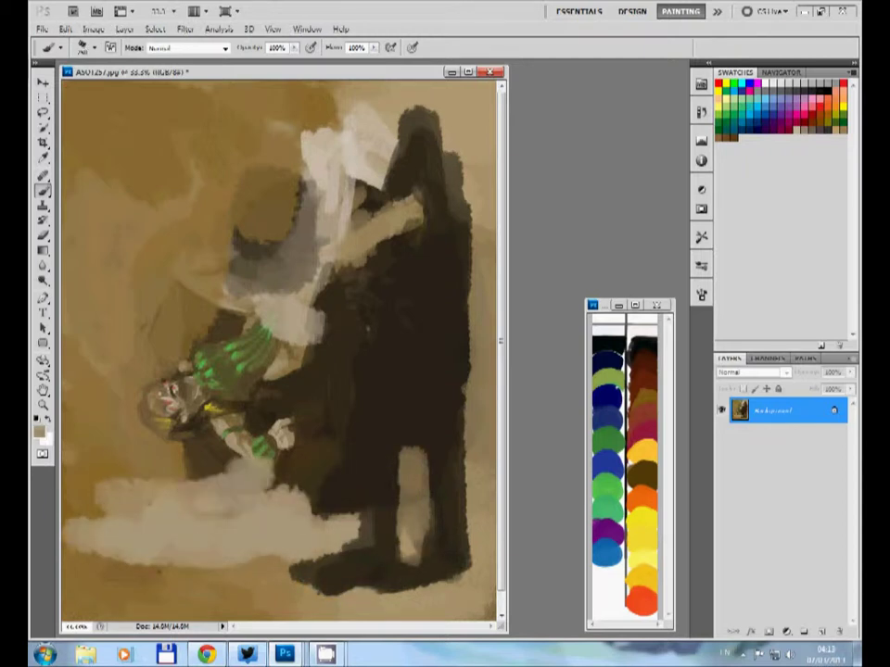
# Add a long grey vertical sword stroke and tan loops over the figure.
pyautogui.moveTo(335, 269); pyautogui.dragTo(341, 566)
pyautogui.moveTo(357, 343); pyautogui.dragTo(278, 399)
pyautogui.moveTo(352, 315); pyautogui.dragTo(356, 407)
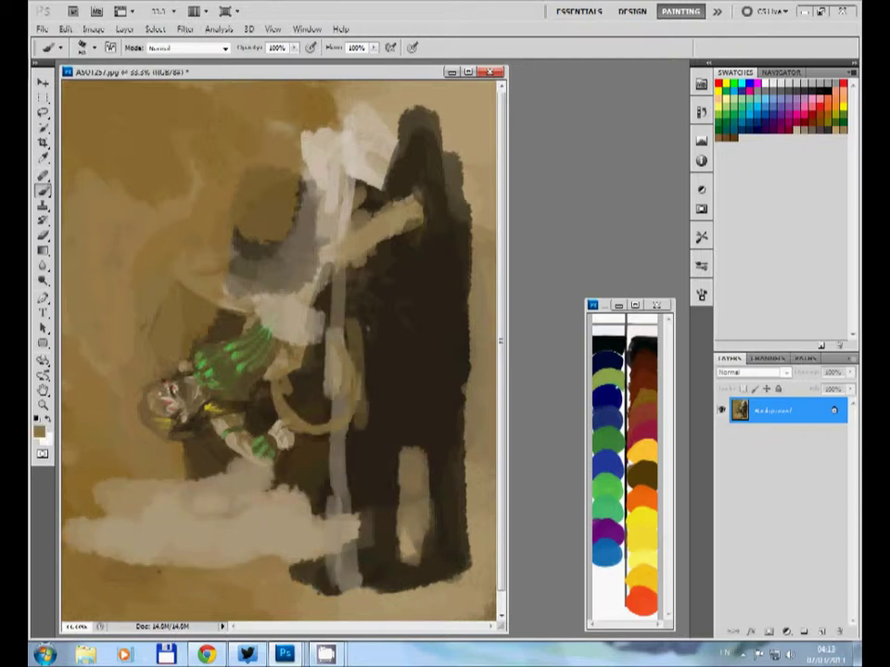
pyautogui.moveTo(278, 200)
pyautogui.mouseDown()
pyautogui.moveTo(222, 264)
pyautogui.moveTo(199, 139)
pyautogui.moveTo(176, 218)
pyautogui.mouseUp()
# Cover the upper left and old head in light beige, then block in a new dark head.
pyautogui.moveTo(195, 158); pyautogui.dragTo(370, 102)
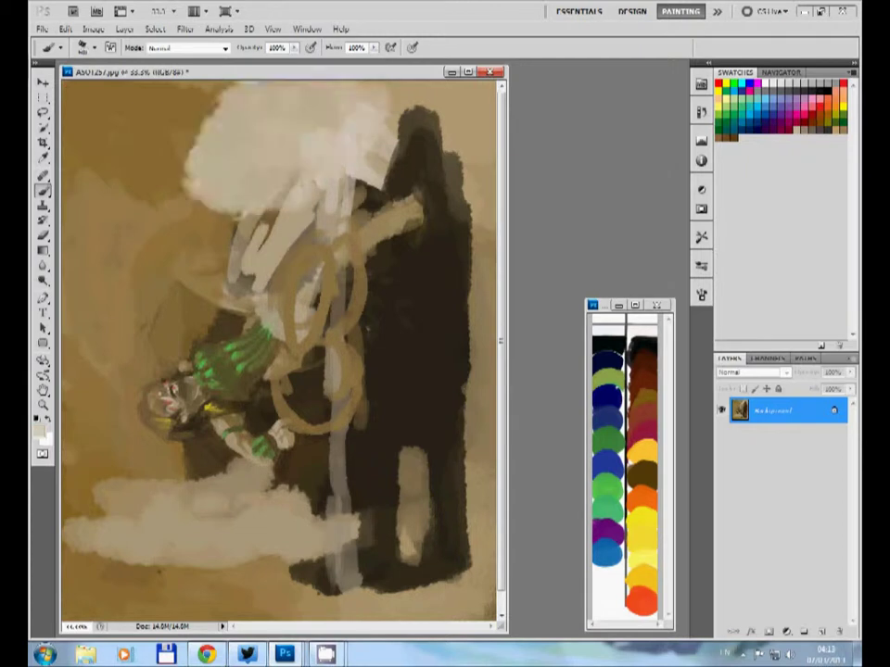
pyautogui.moveTo(223, 102); pyautogui.dragTo(102, 185)
pyautogui.moveTo(167, 93)
pyautogui.mouseDown()
pyautogui.moveTo(74, 213)
pyautogui.moveTo(186, 389)
pyautogui.mouseUp()
pyautogui.moveTo(83, 380); pyautogui.dragTo(213, 482)
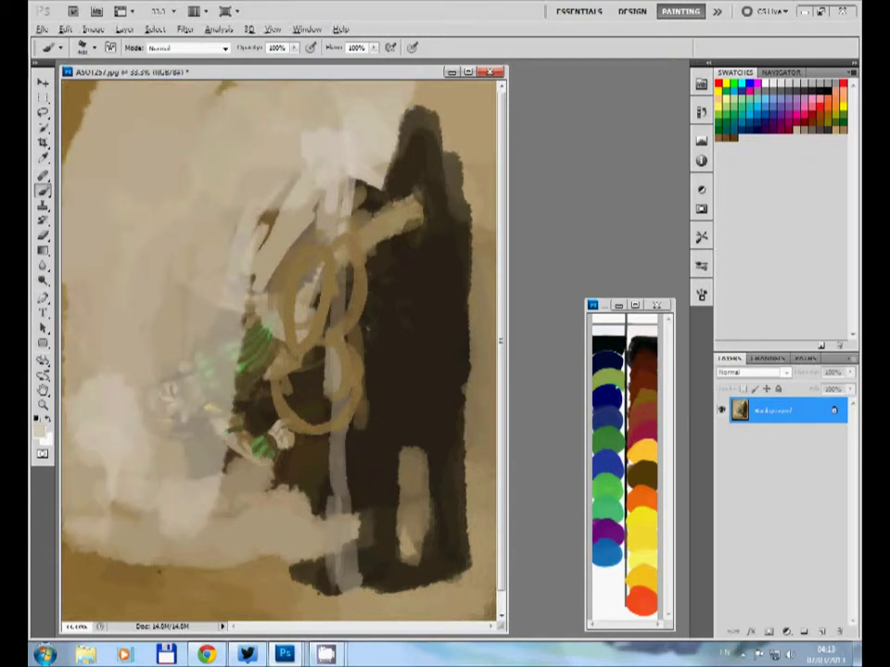
pyautogui.moveTo(325, 194)
pyautogui.mouseDown()
pyautogui.moveTo(278, 245)
pyautogui.moveTo(343, 231)
pyautogui.mouseUp()
pyautogui.moveTo(292, 157); pyautogui.dragTo(343, 181)
pyautogui.moveTo(287, 213); pyautogui.dragTo(343, 269)
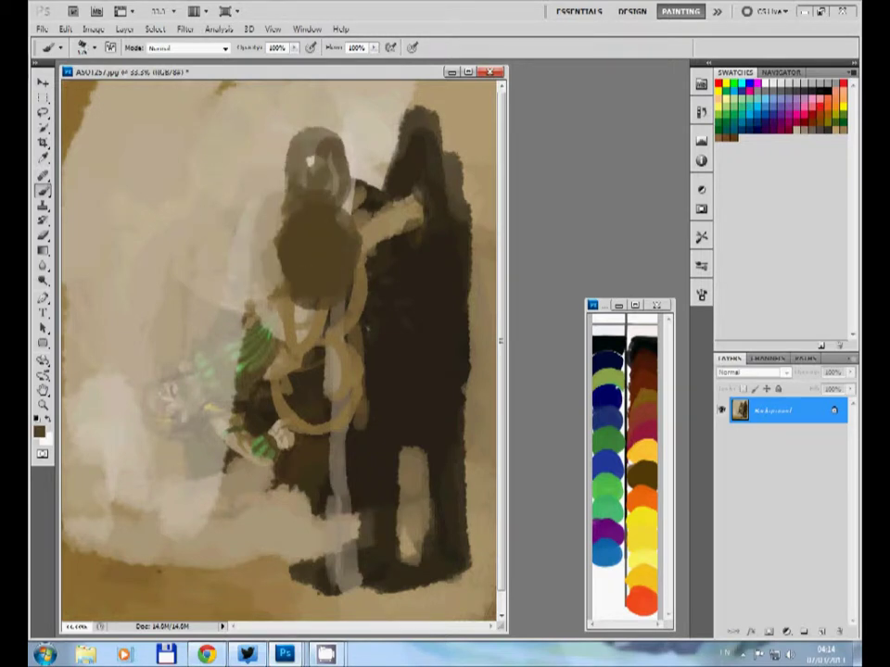
# Paint light grey over the head, across the shoulders and beside the head.
pyautogui.keyDown('alt'); pyautogui.click(315, 143); pyautogui.keyUp('alt')
pyautogui.moveTo(297, 149); pyautogui.dragTo(347, 177)
pyautogui.moveTo(291, 199); pyautogui.dragTo(361, 194)
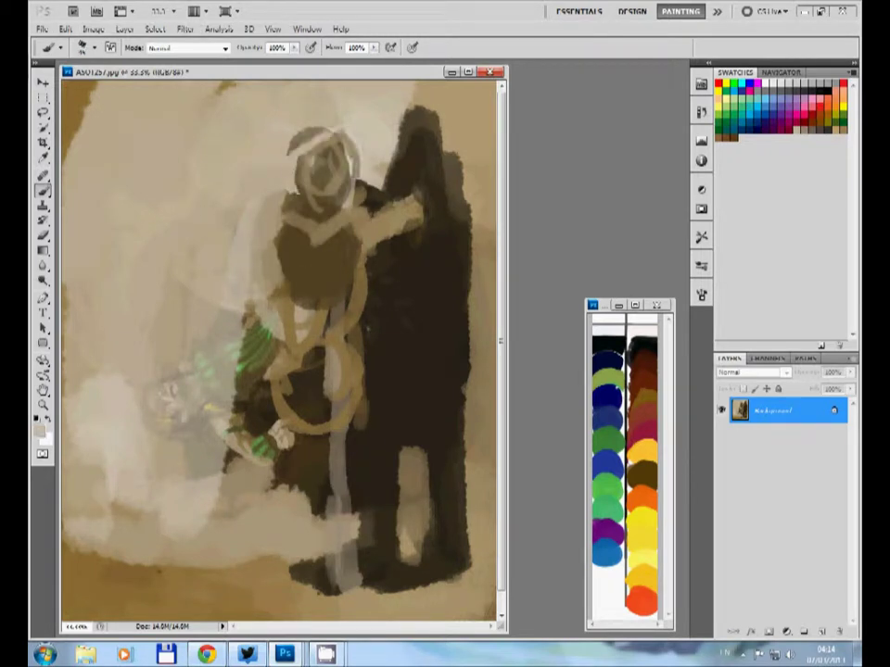
pyautogui.moveTo(283, 135); pyautogui.dragTo(297, 213)
pyautogui.moveTo(278, 148); pyautogui.dragTo(291, 218)
# Outline the head, torso and arm in tan, with light strokes beside head and shoulder.
pyautogui.keyDown('alt'); pyautogui.click(315, 222); pyautogui.keyUp('alt')
pyautogui.moveTo(306, 139); pyautogui.dragTo(348, 176)
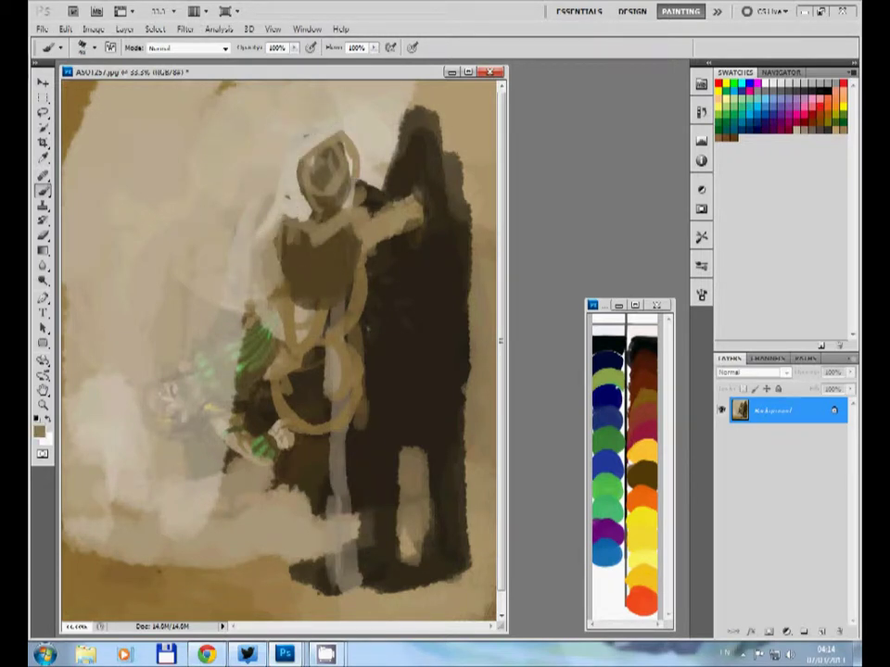
pyautogui.moveTo(232, 176)
pyautogui.mouseDown()
pyautogui.moveTo(240, 222)
pyautogui.moveTo(269, 227)
pyautogui.mouseUp()
pyautogui.moveTo(287, 181); pyautogui.dragTo(301, 227)
pyautogui.moveTo(301, 236); pyautogui.dragTo(329, 301)
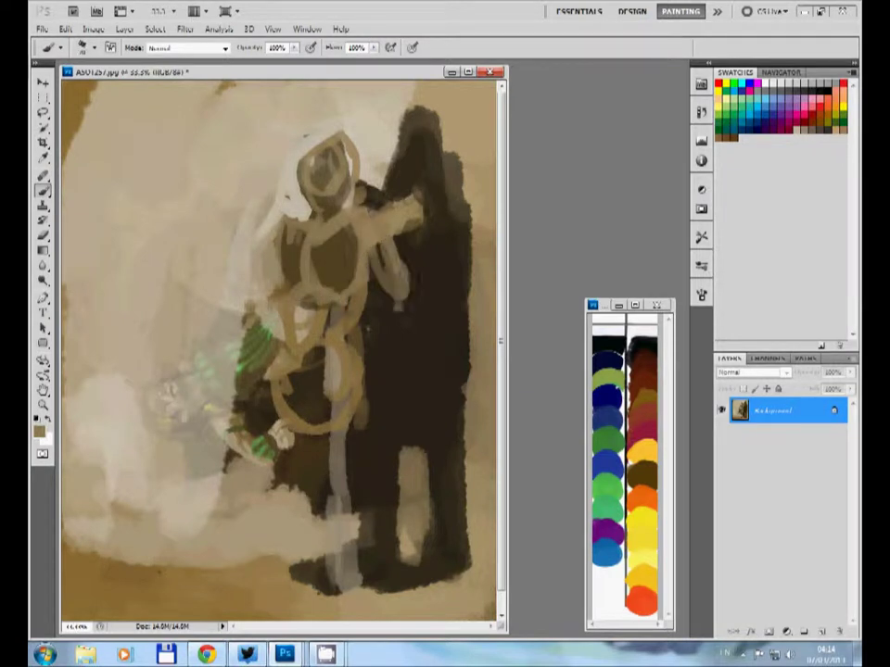
pyautogui.moveTo(287, 185); pyautogui.dragTo(297, 232)
pyautogui.moveTo(227, 162)
pyautogui.mouseDown()
pyautogui.moveTo(204, 190)
pyautogui.moveTo(211, 255)
pyautogui.mouseUp()
pyautogui.keyDown('alt'); pyautogui.click(220, 180); pyautogui.keyUp('alt')
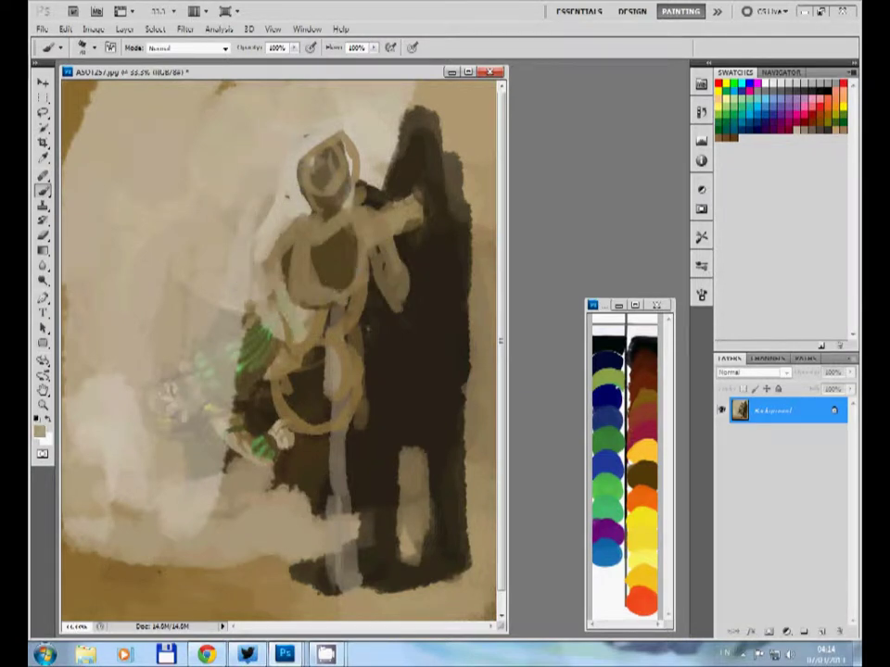
pyautogui.moveTo(197, 200); pyautogui.dragTo(222, 263)
# Paint the torso olive green with bright green accents and lighten the head outline.
pyautogui.keyDown('alt'); pyautogui.click(242, 221); pyautogui.keyUp('alt')
pyautogui.moveTo(320, 222); pyautogui.dragTo(343, 297)
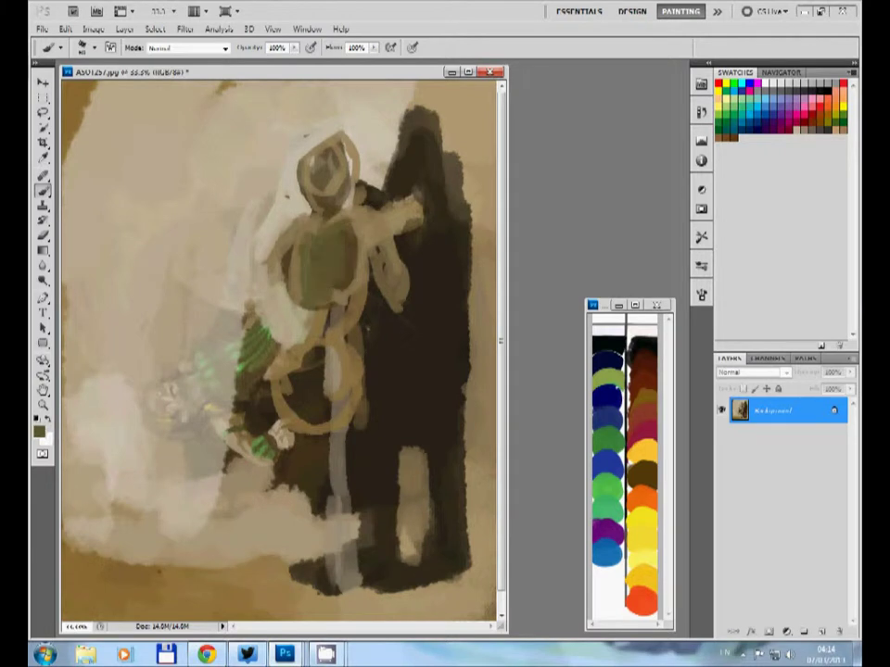
pyautogui.moveTo(301, 243)
pyautogui.mouseDown()
pyautogui.moveTo(351, 224)
pyautogui.moveTo(306, 278)
pyautogui.mouseUp()
pyautogui.keyDown('alt'); pyautogui.click(314, 209); pyautogui.keyUp('alt')
pyautogui.keyDown('alt'); pyautogui.click(305, 232); pyautogui.keyUp('alt')
pyautogui.keyDown('alt'); pyautogui.click(214, 194); pyautogui.keyUp('alt')
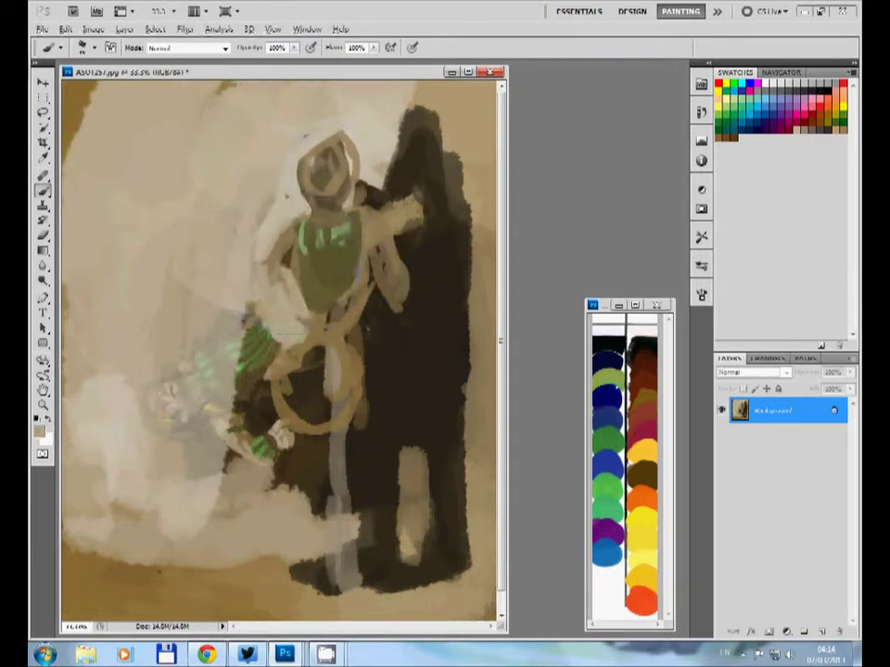
# Darken around the arm in dark brown and paint a tan arm down from the shoulder.
pyautogui.keyDown('alt'); pyautogui.click(435, 278); pyautogui.keyUp('alt')
pyautogui.moveTo(398, 246); pyautogui.dragTo(366, 306)
pyautogui.moveTo(413, 190); pyautogui.dragTo(375, 264)
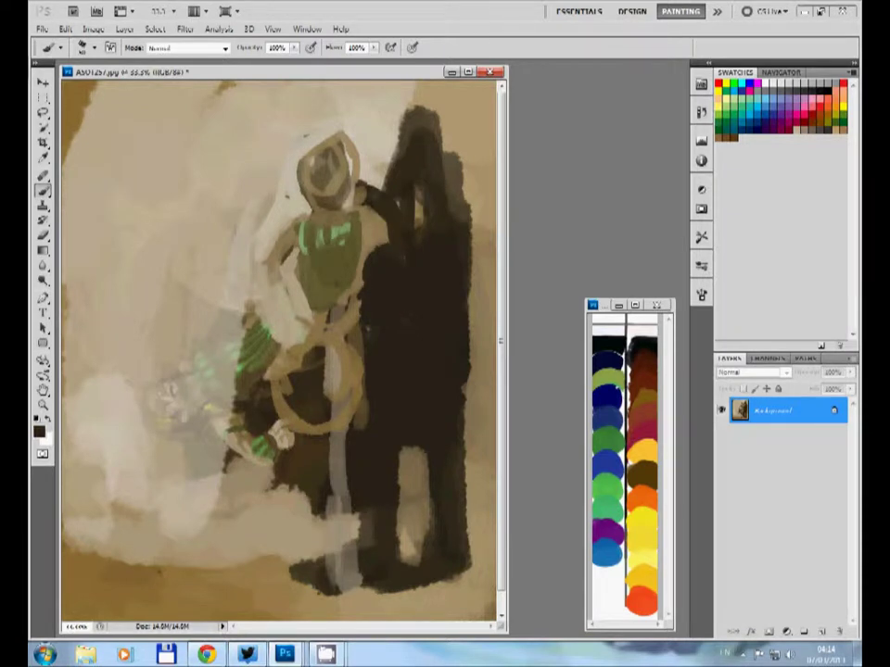
pyautogui.moveTo(361, 195); pyautogui.dragTo(398, 294)
# Paint a light hat shape over the head, plus dark and tan strokes on the torso.
pyautogui.keyDown('alt'); pyautogui.click(389, 200); pyautogui.keyUp('alt')
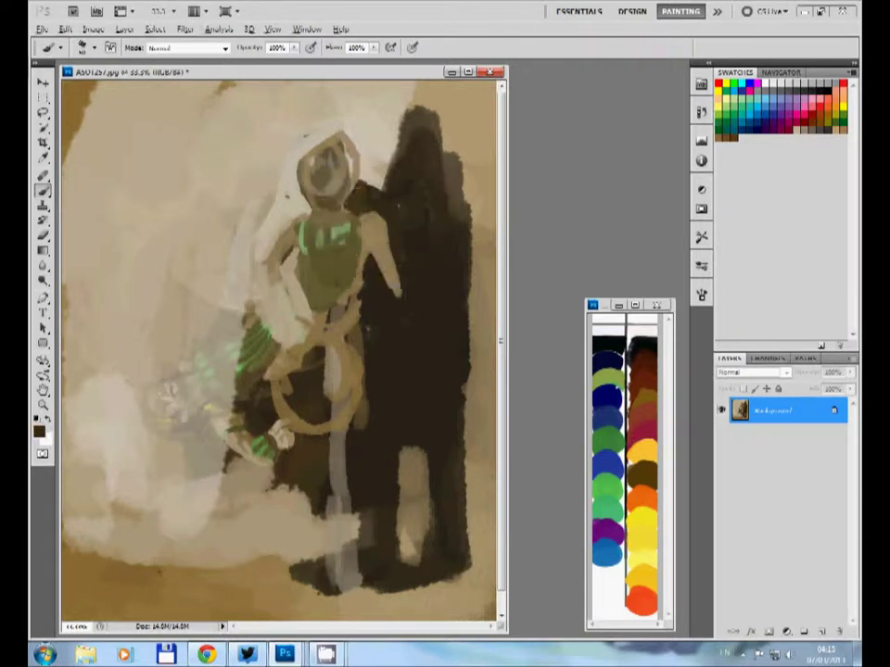
pyautogui.keyDown('alt'); pyautogui.click(334, 151); pyautogui.keyUp('alt')
pyautogui.moveTo(315, 139)
pyautogui.mouseDown()
pyautogui.moveTo(343, 185)
pyautogui.moveTo(350, 259)
pyautogui.mouseUp()
pyautogui.moveTo(301, 166); pyautogui.dragTo(305, 209)
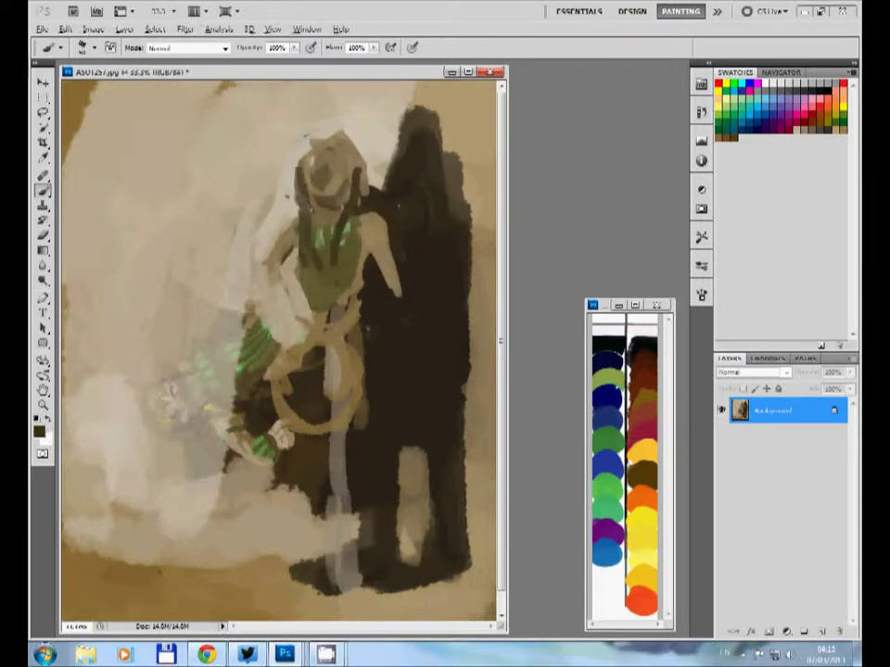
pyautogui.moveTo(357, 222); pyautogui.dragTo(338, 315)
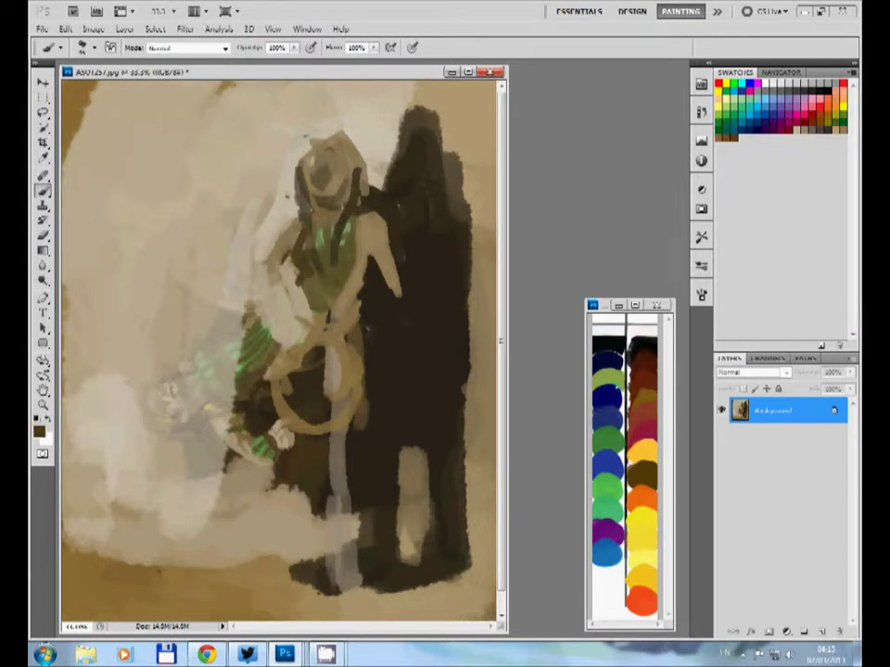
pyautogui.moveTo(236, 215)
pyautogui.mouseDown()
pyautogui.moveTo(273, 203)
pyautogui.moveTo(276, 163)
pyautogui.moveTo(240, 295)
pyautogui.moveTo(248, 313)
pyautogui.mouseUp()
# Paint a long diagonal spear line and light tan strokes down the torso and legs.
pyautogui.moveTo(153, 109); pyautogui.dragTo(258, 271)
pyautogui.moveTo(311, 320); pyautogui.dragTo(289, 380)
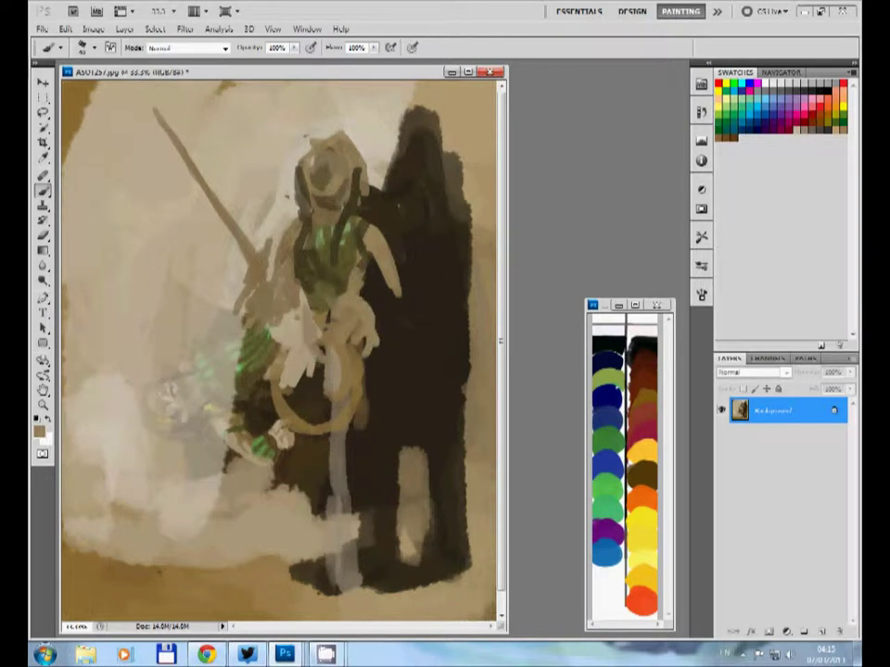
pyautogui.moveTo(313, 338); pyautogui.dragTo(283, 468)
pyautogui.moveTo(324, 361); pyautogui.dragTo(335, 496)
pyautogui.moveTo(375, 345); pyautogui.dragTo(401, 448)
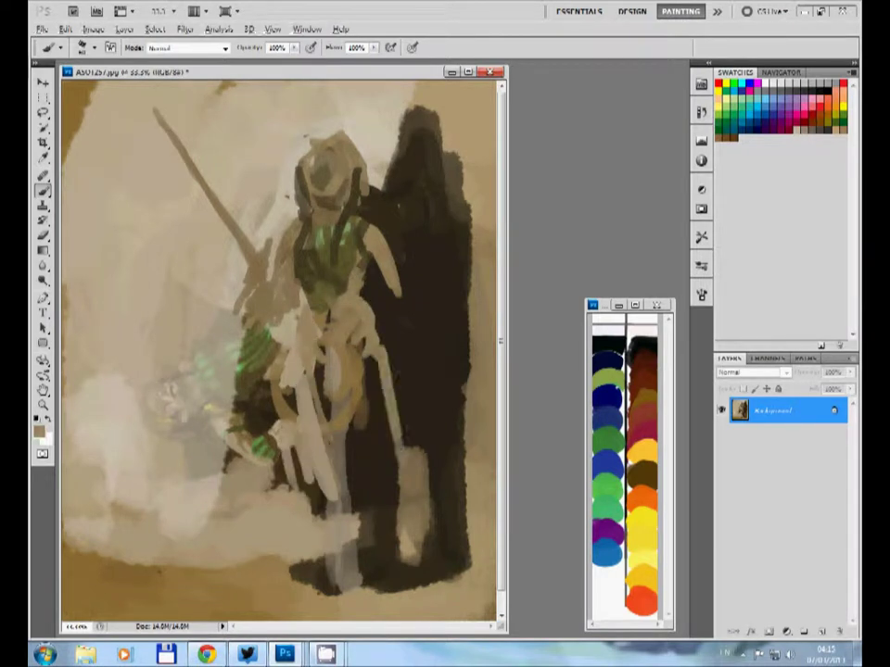
# Repaint the chest muted olive and add a dark brown hood around the face.
pyautogui.keyDown('alt'); pyautogui.click(370, 482); pyautogui.keyUp('alt')
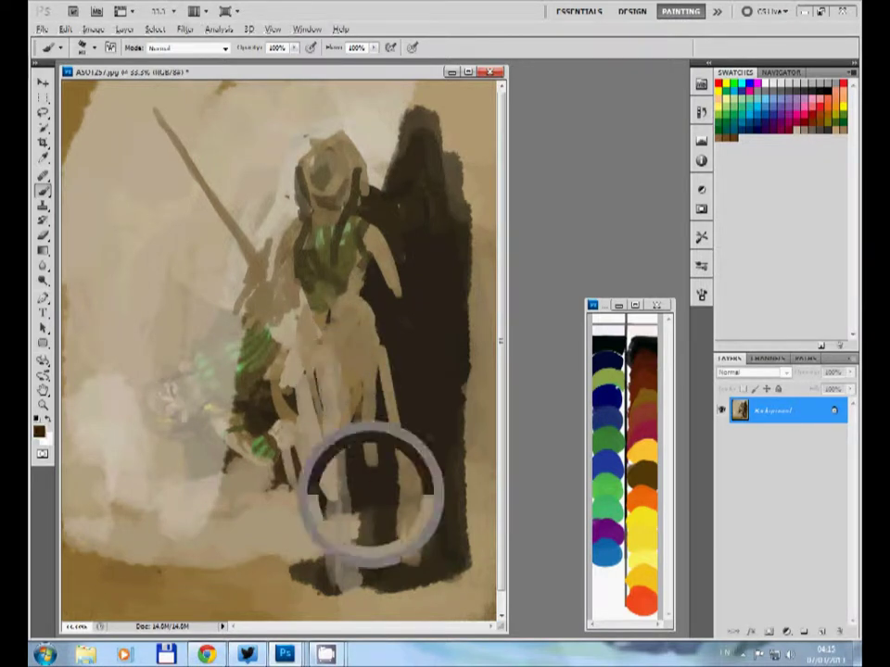
pyautogui.moveTo(321, 334)
pyautogui.mouseDown()
pyautogui.moveTo(353, 491)
pyautogui.moveTo(341, 536)
pyautogui.mouseUp()
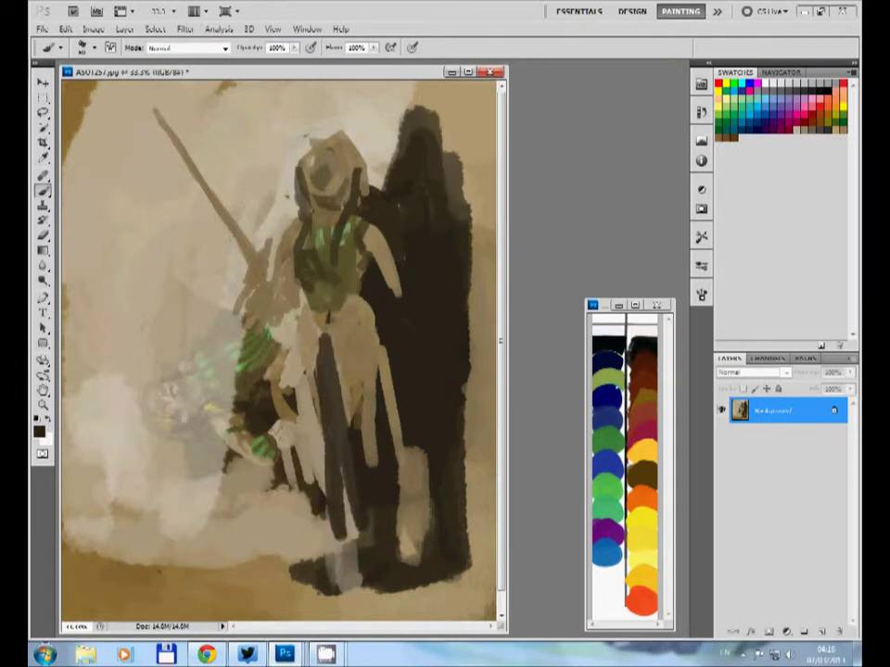
pyautogui.moveTo(326, 225); pyautogui.dragTo(350, 244)
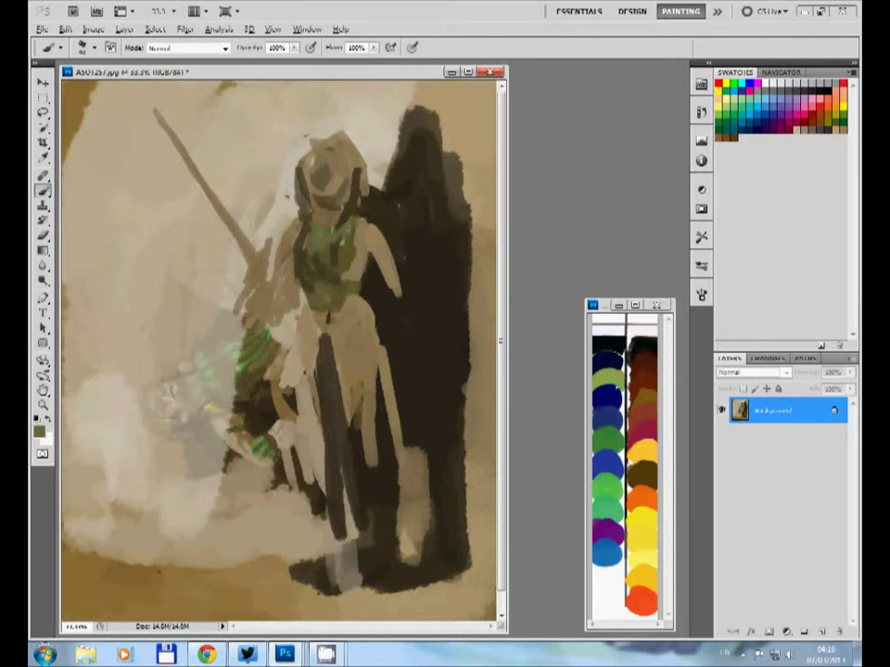
pyautogui.moveTo(306, 148); pyautogui.dragTo(357, 190)
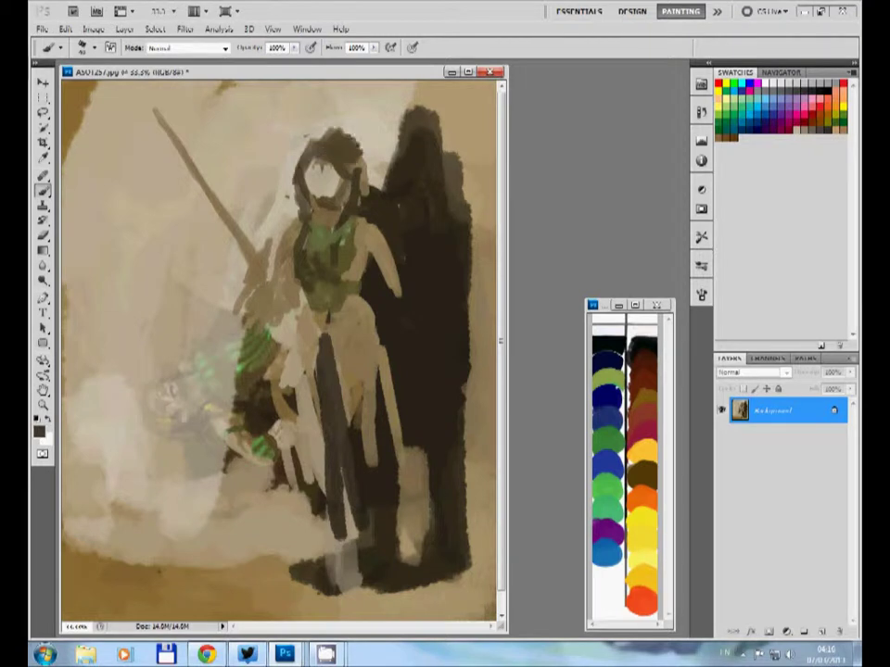
pyautogui.moveTo(278, 139); pyautogui.dragTo(287, 190)
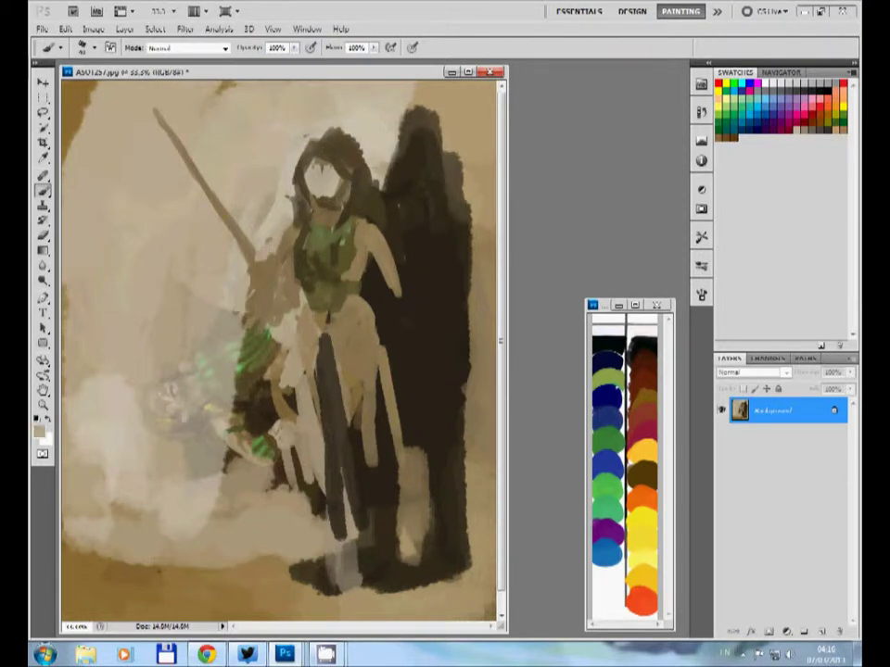
pyautogui.keyDown('alt'); pyautogui.click(317, 156); pyautogui.keyUp('alt')
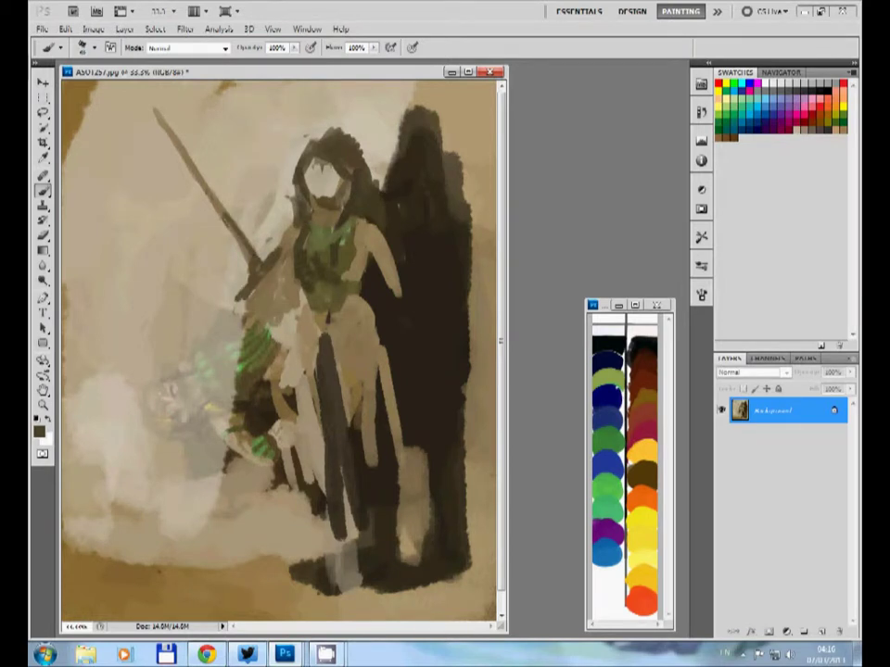
# Shade the legs in light beige and dark strokes, lightening the lower legs and feet.
pyautogui.keyDown('alt'); pyautogui.click(154, 146); pyautogui.keyUp('alt')
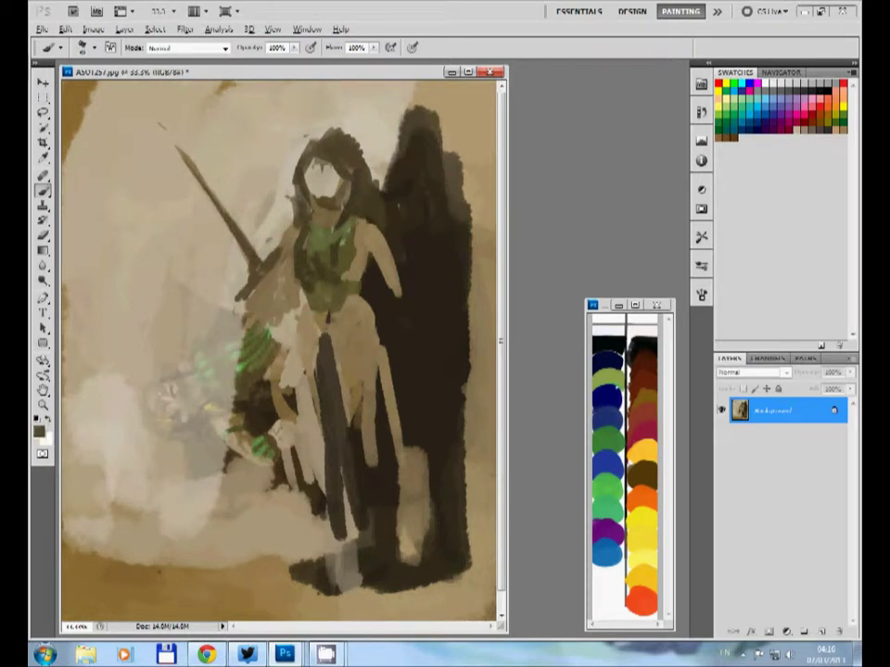
pyautogui.keyDown('alt'); pyautogui.click(206, 218); pyautogui.keyUp('alt')
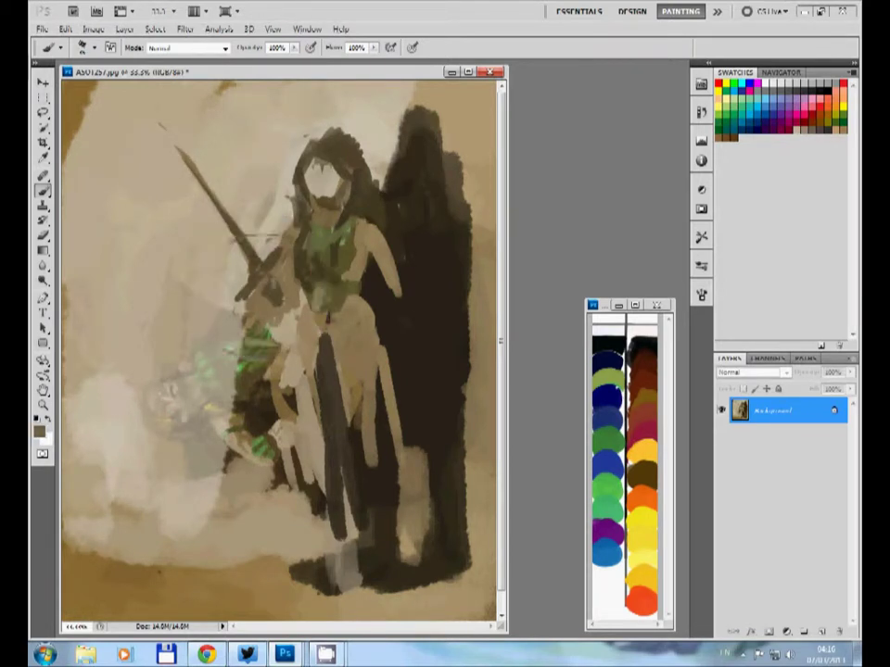
pyautogui.keyDown('alt'); pyautogui.click(204, 252); pyautogui.keyUp('alt')
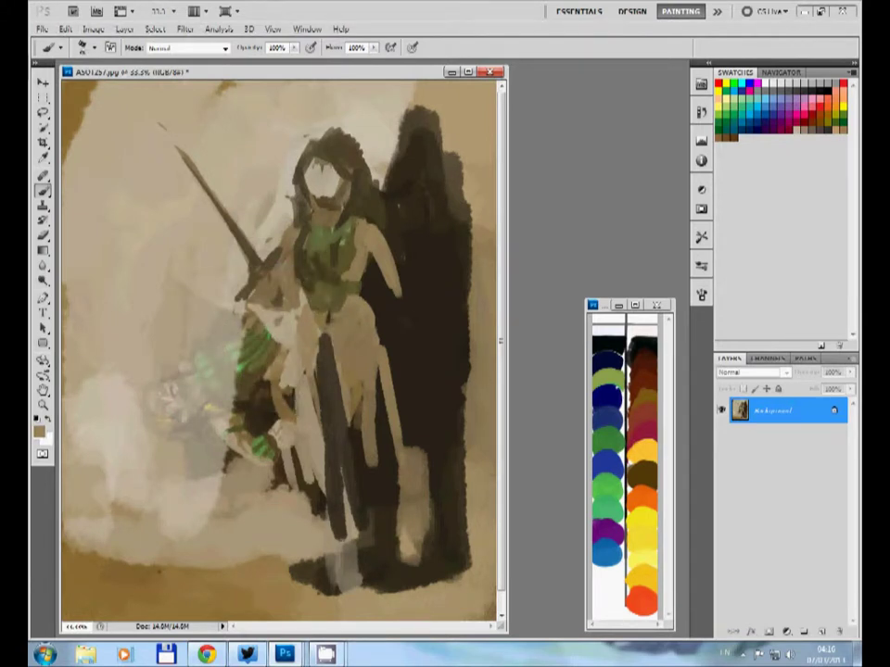
pyautogui.moveTo(375, 417); pyautogui.dragTo(385, 547)
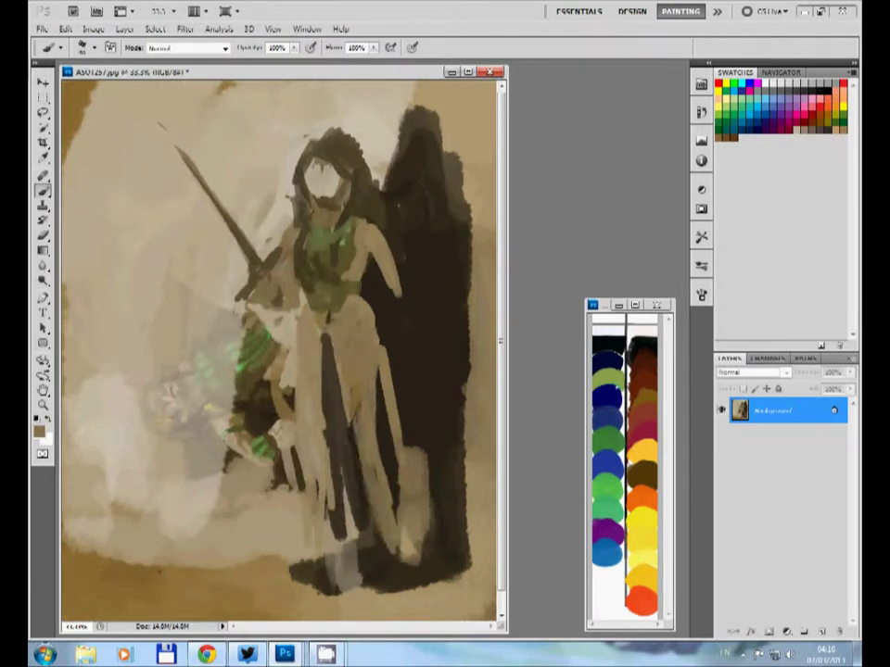
pyautogui.moveTo(371, 422); pyautogui.dragTo(369, 528)
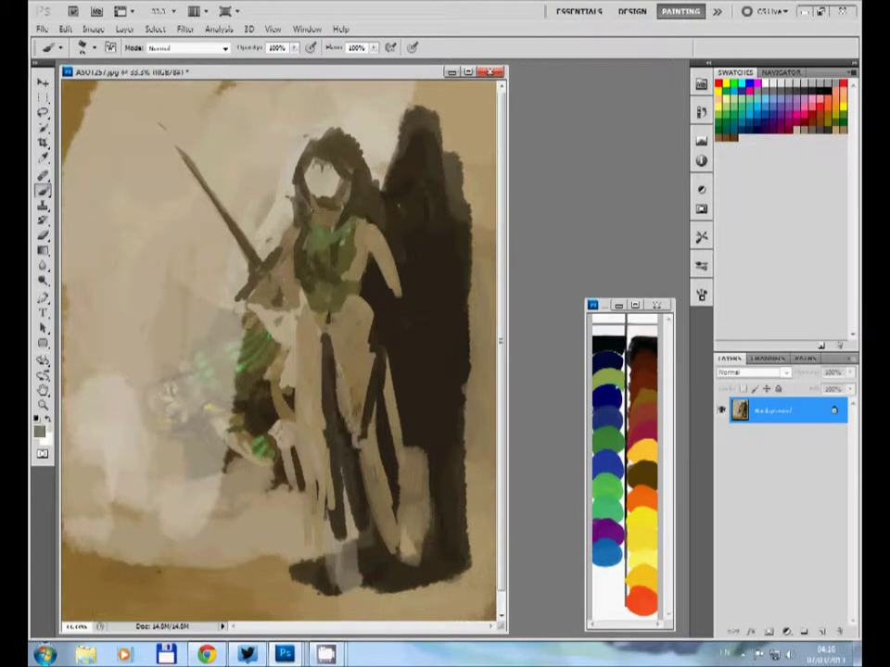
pyautogui.moveTo(380, 449); pyautogui.dragTo(385, 551)
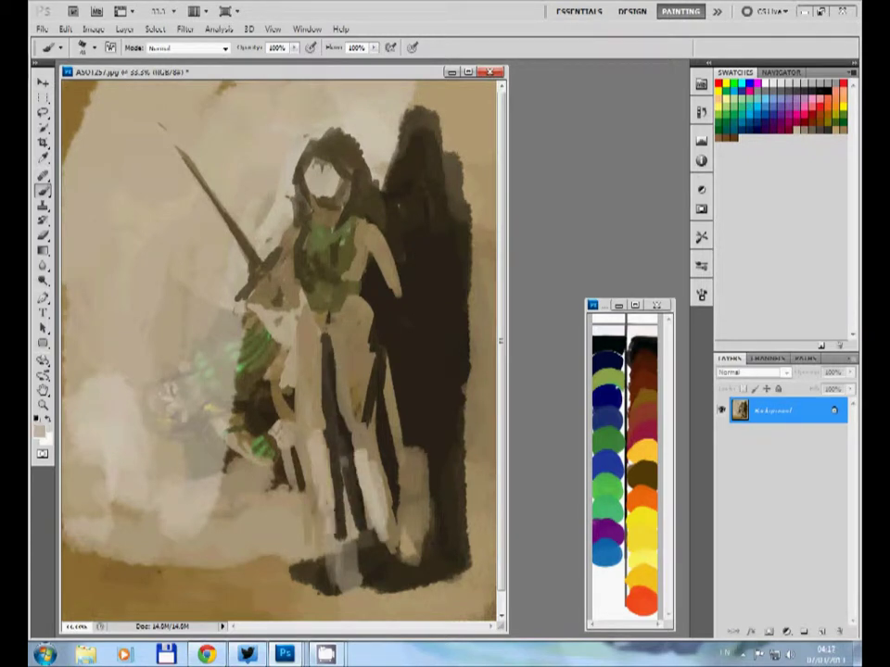
pyautogui.moveTo(325, 435)
pyautogui.mouseDown()
pyautogui.moveTo(320, 547)
pyautogui.moveTo(394, 565)
pyautogui.mouseUp()
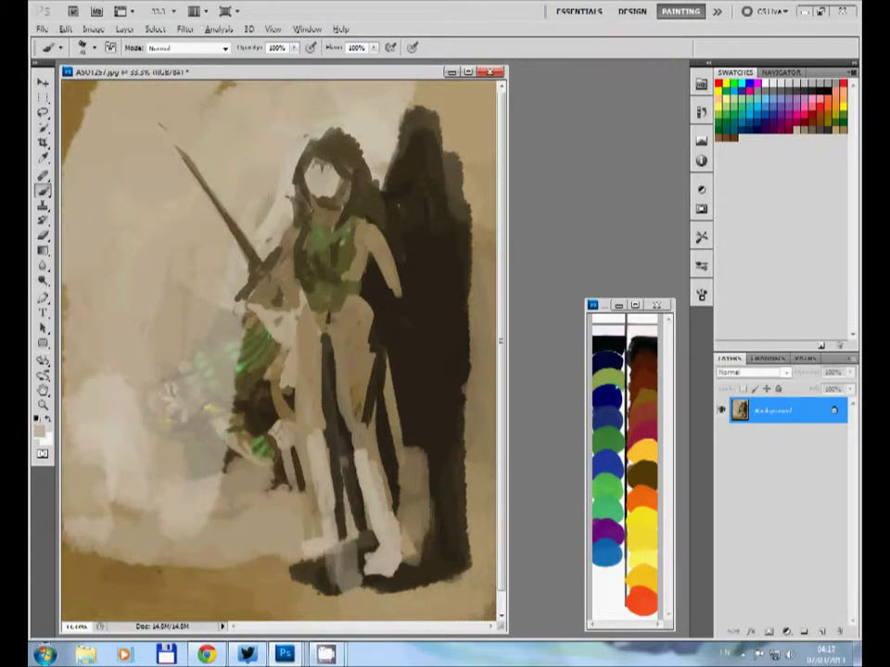
pyautogui.moveTo(380, 446); pyautogui.dragTo(385, 509)
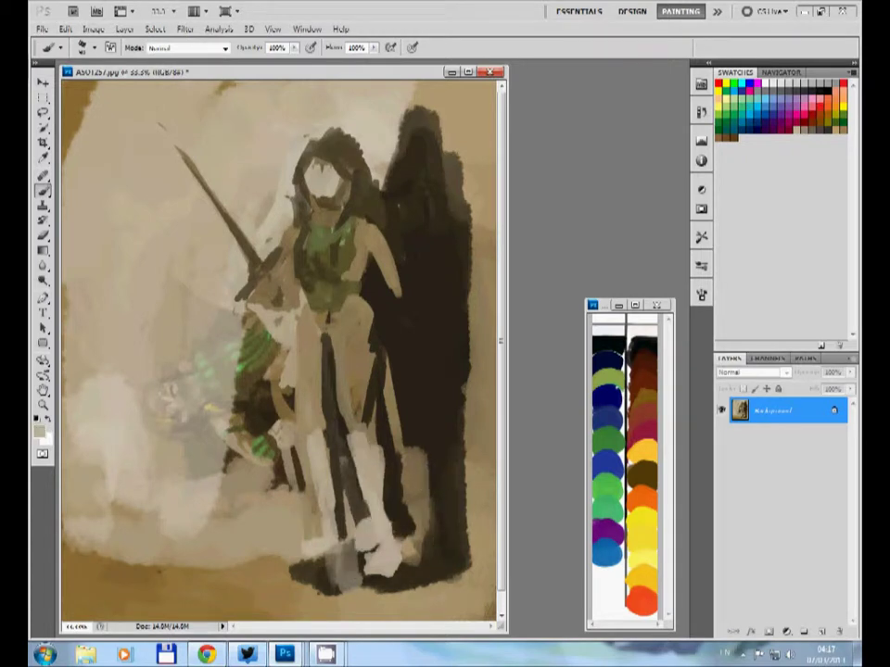
# Paint a dark shadow under the figure's feet.
pyautogui.press('x')
pyautogui.moveTo(311, 547); pyautogui.dragTo(408, 556)
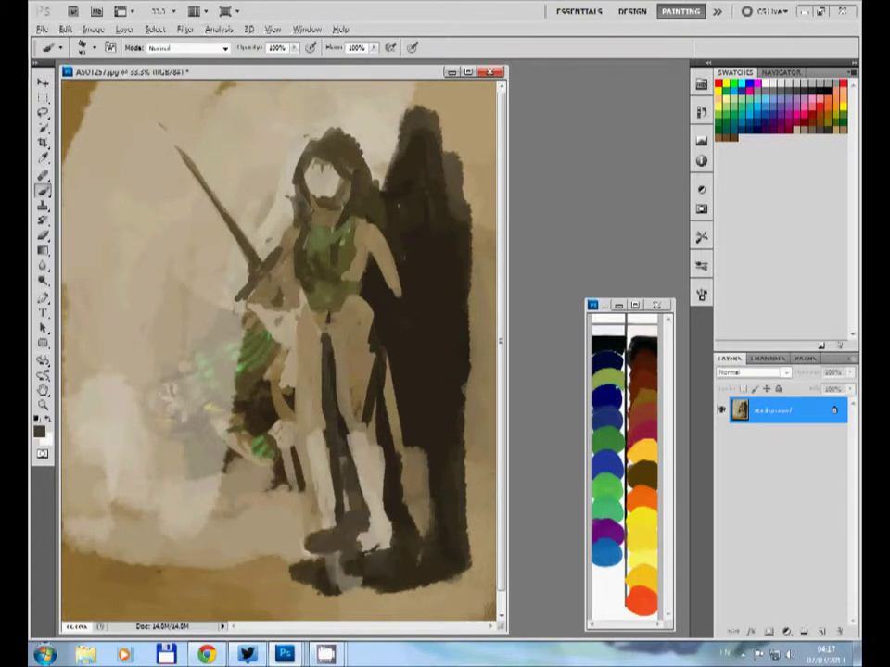
pyautogui.moveTo(339, 537); pyautogui.dragTo(295, 554)
pyautogui.press('x')
# Add tan near the left knee and hip, and darken the gap between arm and cloak.
pyautogui.moveTo(301, 477); pyautogui.dragTo(269, 518)
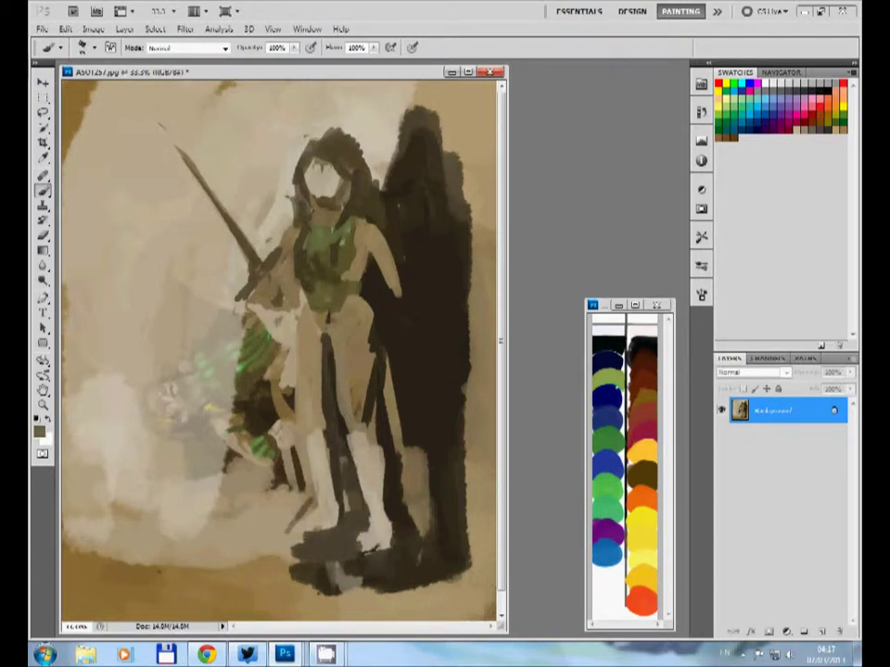
pyautogui.moveTo(295, 428); pyautogui.dragTo(271, 512)
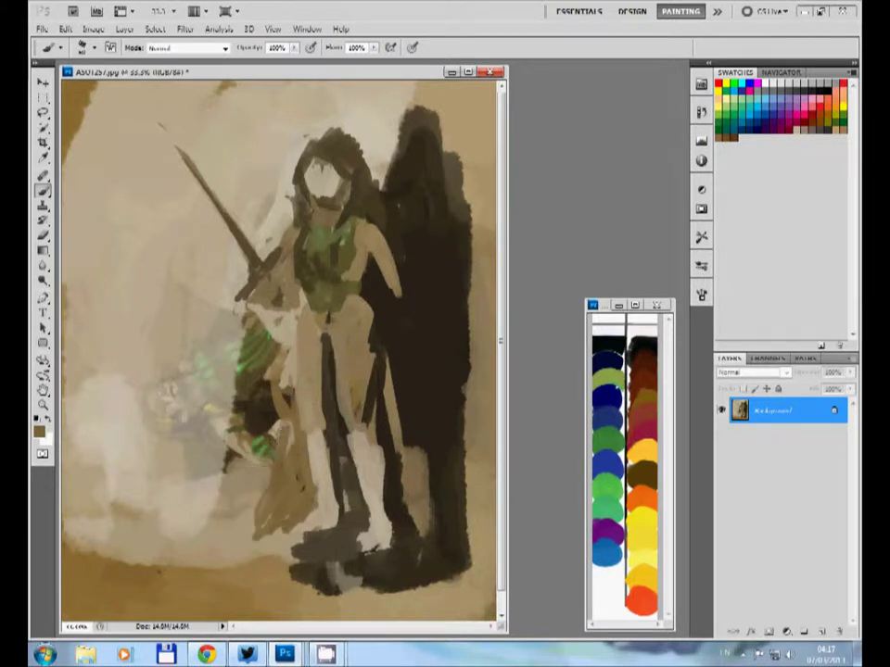
pyautogui.moveTo(278, 313); pyautogui.dragTo(239, 348)
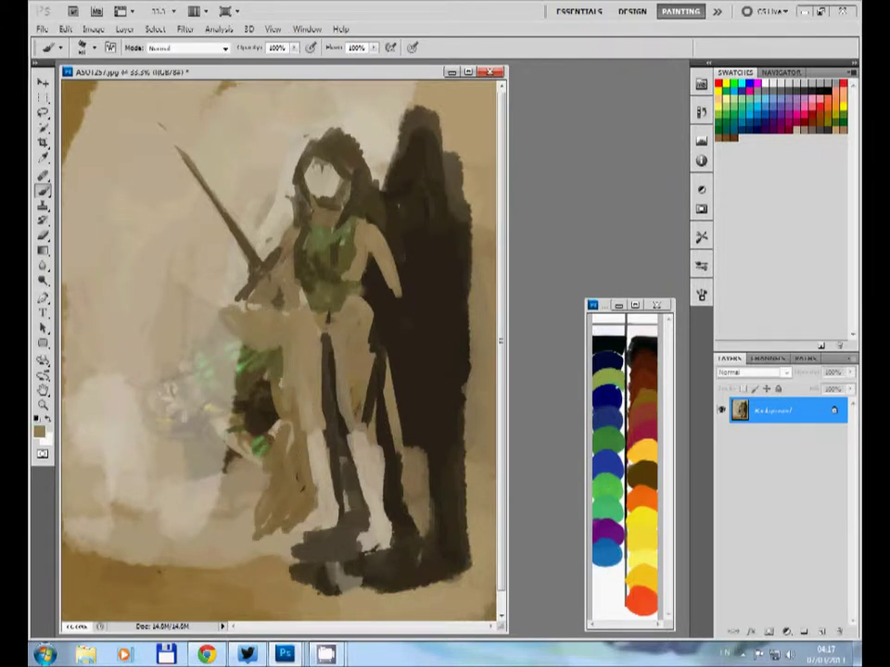
pyautogui.moveTo(375, 278); pyautogui.dragTo(366, 352)
pyautogui.moveTo(371, 306); pyautogui.dragTo(357, 408)
# Restroke the skirt, legs and cloak's right side in tan and dark, and extend the right arm.
pyautogui.keyDown('alt'); pyautogui.click(337, 341); pyautogui.keyUp('alt')
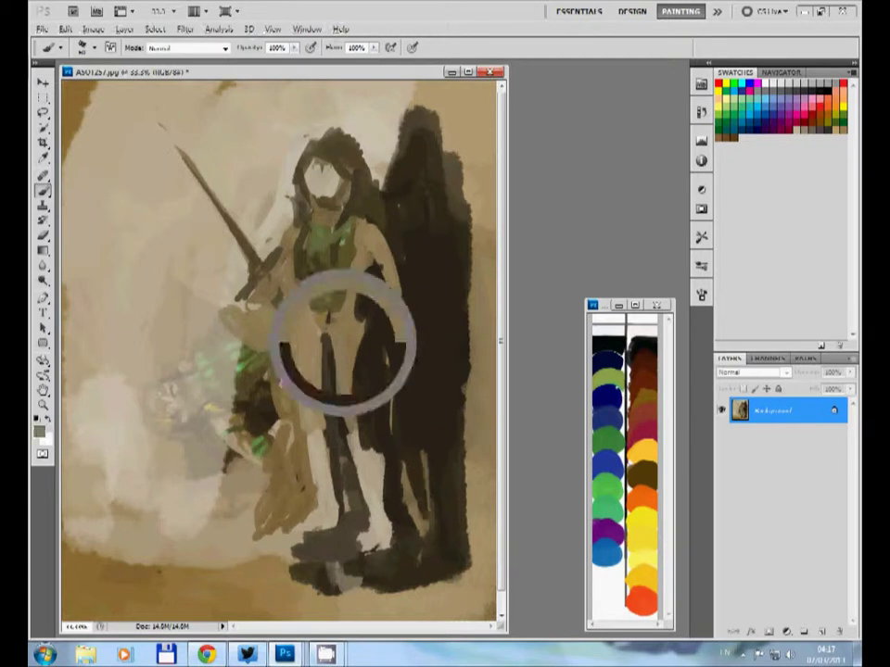
pyautogui.moveTo(306, 320)
pyautogui.mouseDown()
pyautogui.moveTo(283, 514)
pyautogui.moveTo(320, 500)
pyautogui.mouseUp()
pyautogui.moveTo(338, 325); pyautogui.dragTo(362, 529)
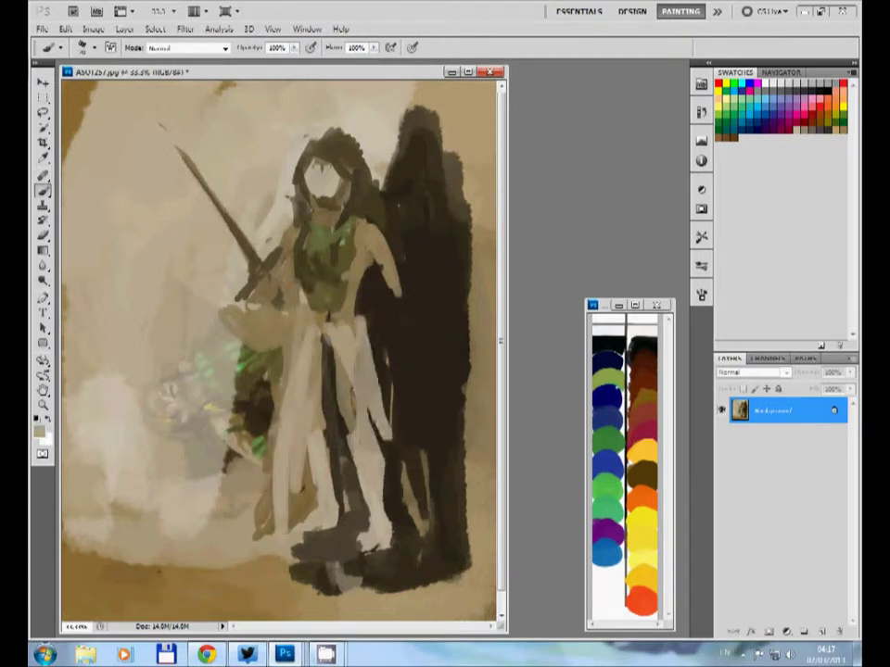
pyautogui.moveTo(361, 352); pyautogui.dragTo(399, 528)
pyautogui.moveTo(334, 399); pyautogui.dragTo(324, 556)
pyautogui.moveTo(357, 445); pyautogui.dragTo(376, 544)
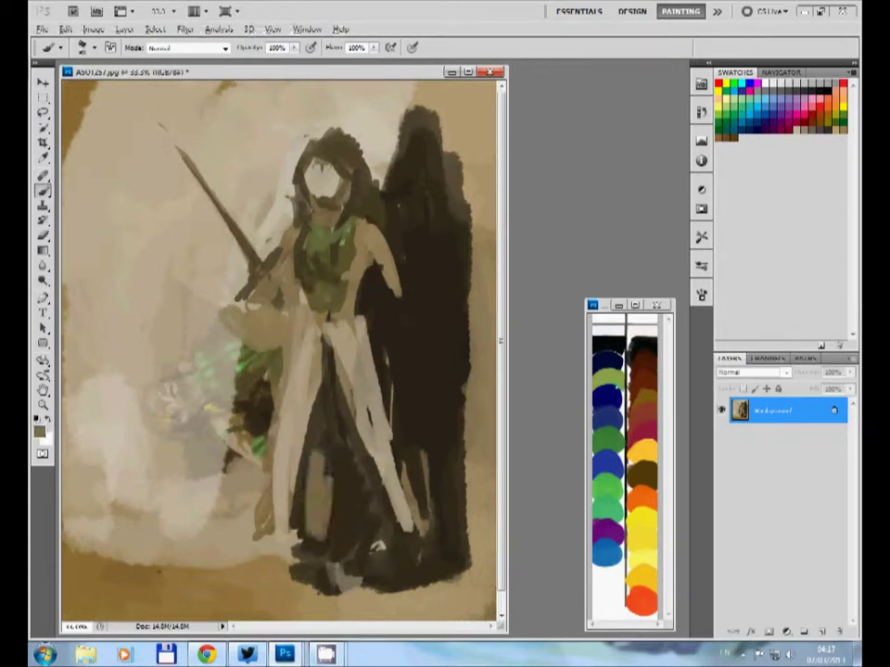
pyautogui.moveTo(408, 366); pyautogui.dragTo(408, 528)
pyautogui.moveTo(443, 435); pyautogui.dragTo(449, 536)
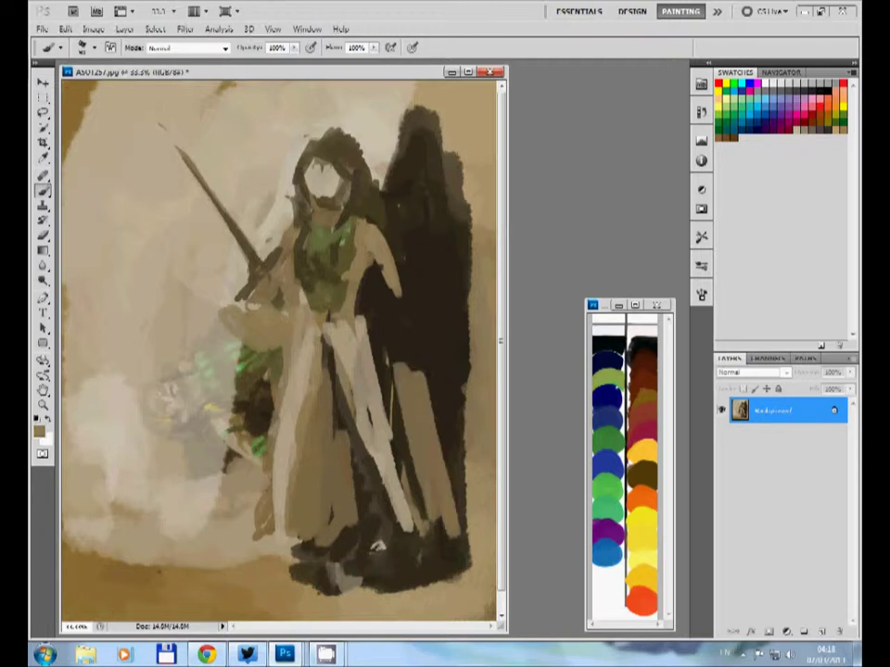
pyautogui.moveTo(394, 292); pyautogui.dragTo(421, 350)
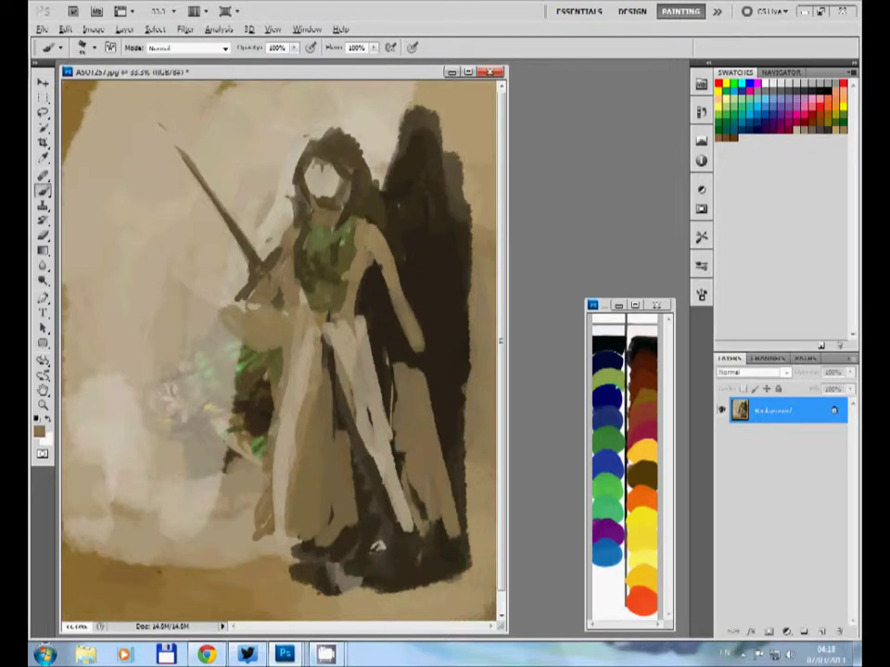
# Paint over the old sword blade and hilt, adding a dark stroke right of the head.
pyautogui.moveTo(259, 278); pyautogui.dragTo(139, 116)
pyautogui.moveTo(185, 190); pyautogui.dragTo(206, 211)
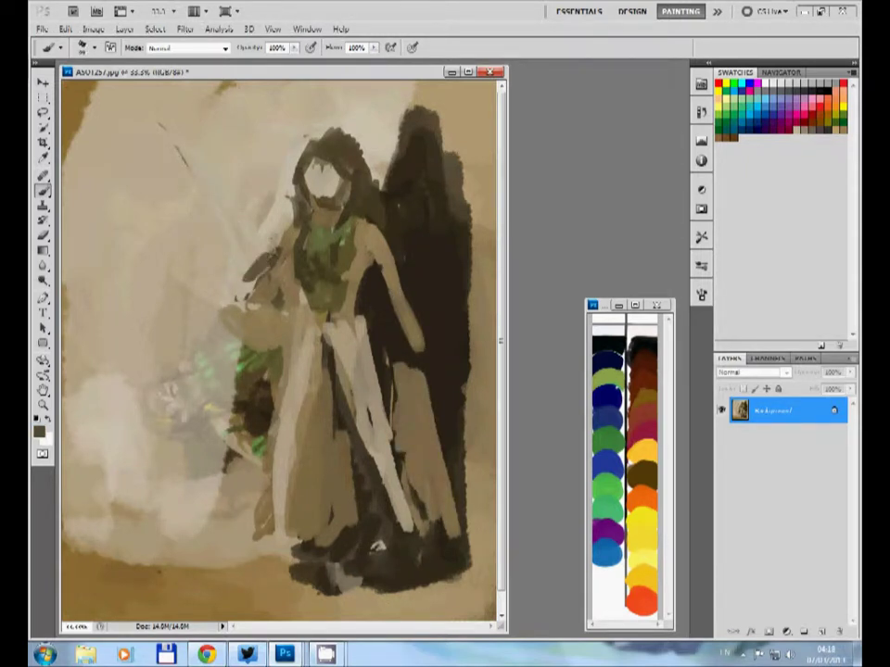
pyautogui.moveTo(387, 142); pyautogui.dragTo(246, 281)
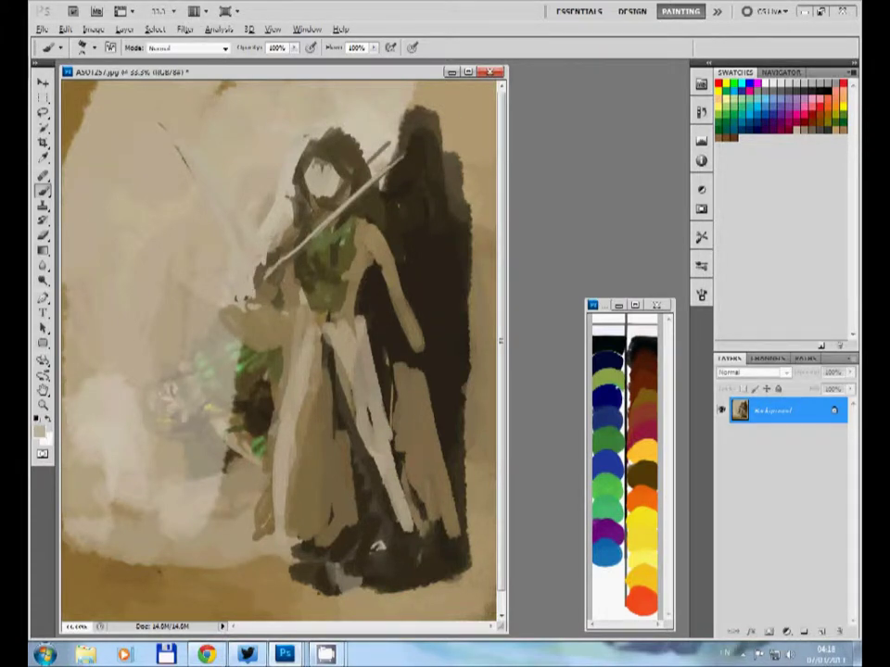
# Paint a grey diagonal sword band across the chest with a dark edge beneath.
pyautogui.moveTo(446, 173); pyautogui.dragTo(475, 145)
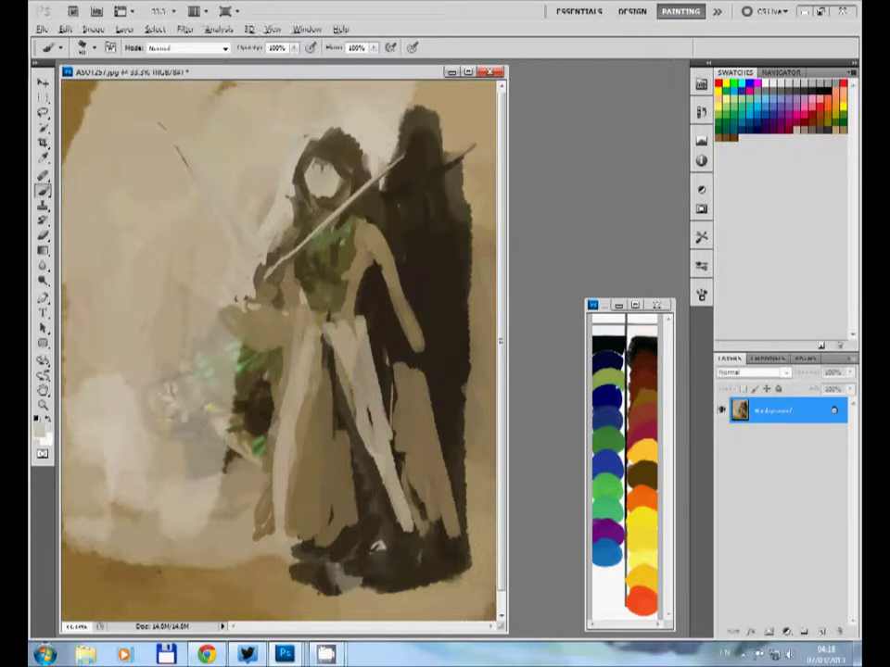
pyautogui.moveTo(389, 192); pyautogui.dragTo(331, 233)
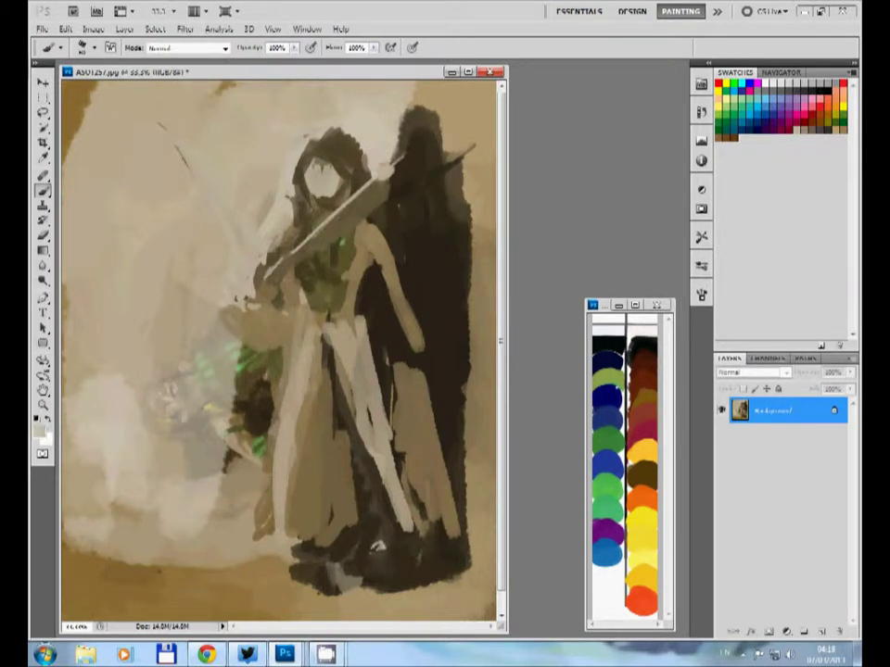
pyautogui.moveTo(382, 185); pyautogui.dragTo(304, 251)
pyautogui.moveTo(389, 169); pyautogui.dragTo(267, 263)
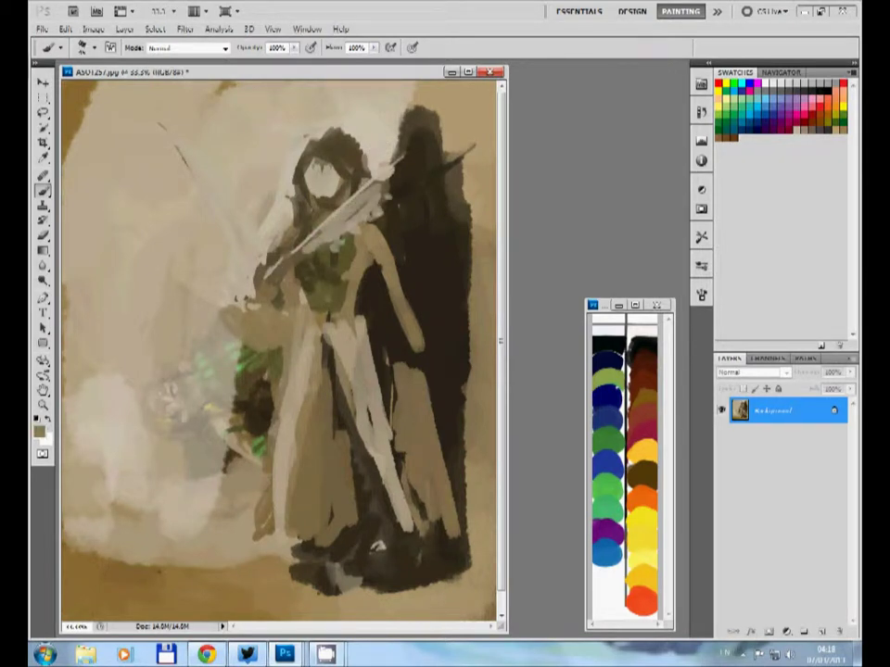
# Add olive and bright green stripes down the dress, plus small tonal touch-ups around the figure.
pyautogui.moveTo(326, 313); pyautogui.dragTo(324, 384)
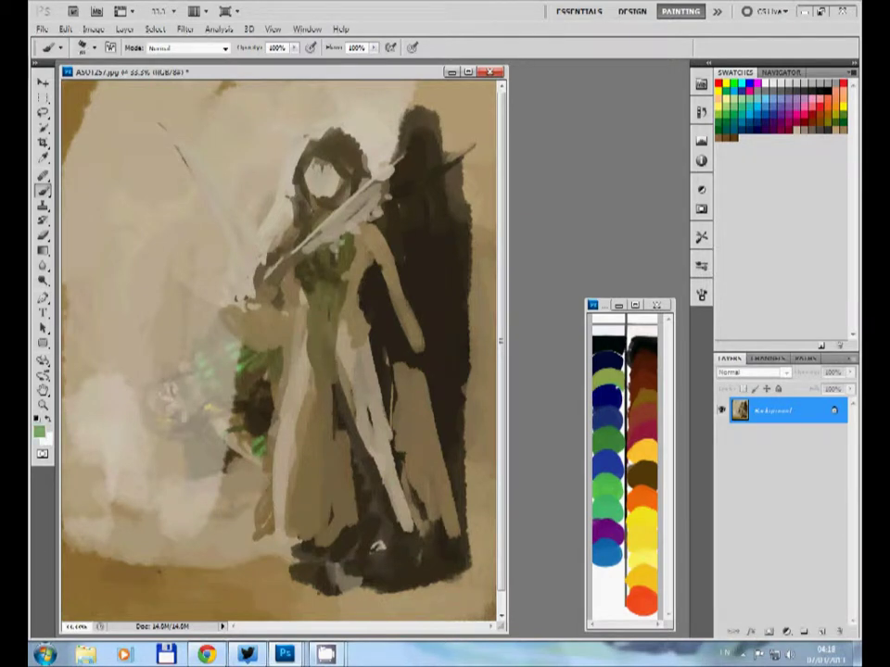
pyautogui.moveTo(319, 268); pyautogui.dragTo(320, 339)
pyautogui.moveTo(331, 267); pyautogui.dragTo(332, 311)
pyautogui.moveTo(310, 356); pyautogui.dragTo(310, 422)
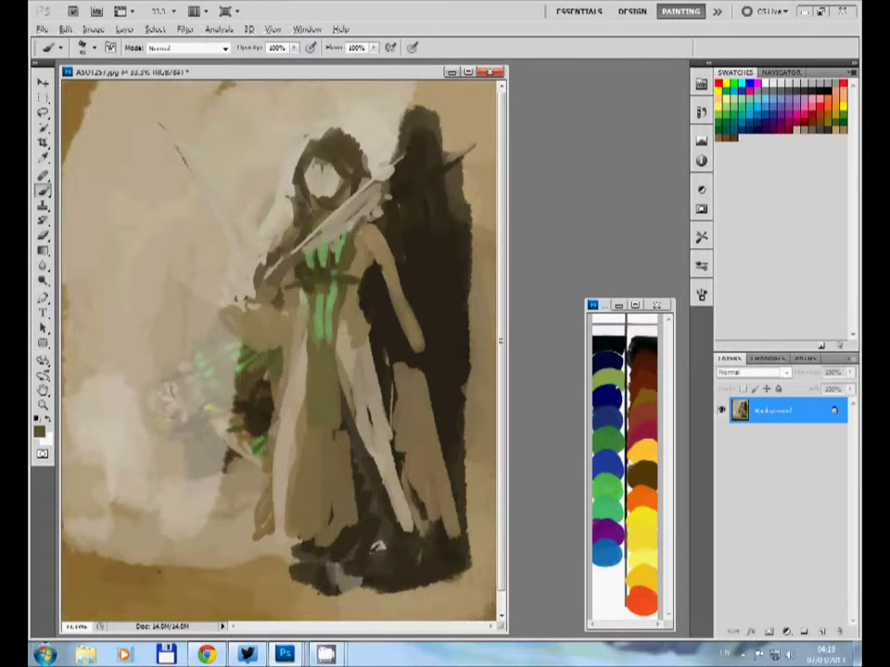
pyautogui.moveTo(269, 160); pyautogui.dragTo(234, 181)
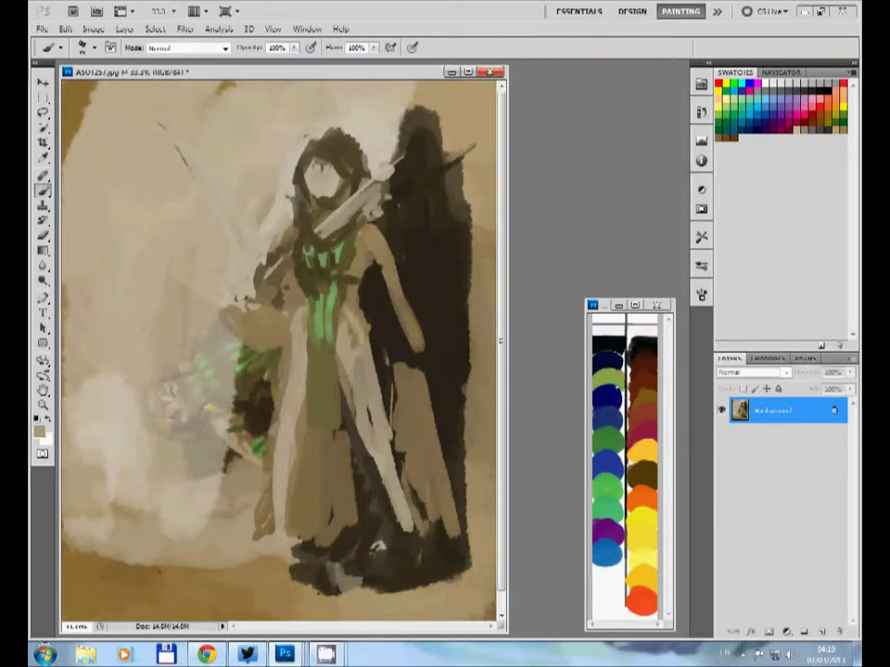
pyautogui.moveTo(269, 232); pyautogui.dragTo(252, 262)
pyautogui.moveTo(380, 232); pyautogui.dragTo(375, 315)
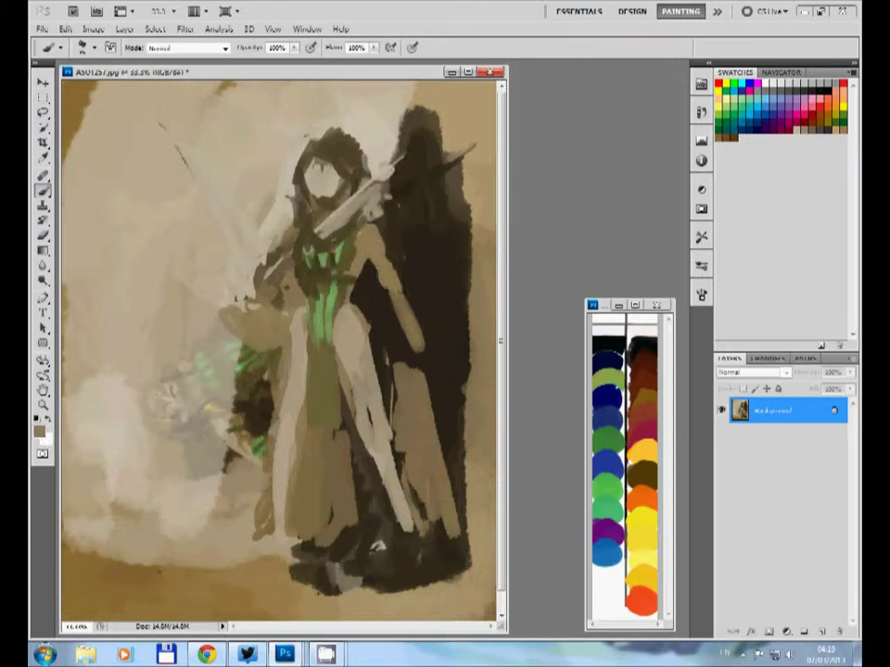
# Extend the right arm and paint tan and dark strokes beneath the right hand.
pyautogui.moveTo(408, 311)
pyautogui.mouseDown()
pyautogui.moveTo(434, 356)
pyautogui.moveTo(406, 381)
pyautogui.moveTo(422, 417)
pyautogui.mouseUp()
pyautogui.keyDown('alt'); pyautogui.click(393, 363); pyautogui.keyUp('alt')
pyautogui.keyDown('alt'); pyautogui.click(413, 371); pyautogui.keyUp('alt')
pyautogui.keyDown('alt'); pyautogui.click(412, 361); pyautogui.keyUp('alt')
pyautogui.moveTo(415, 357); pyautogui.dragTo(422, 385)
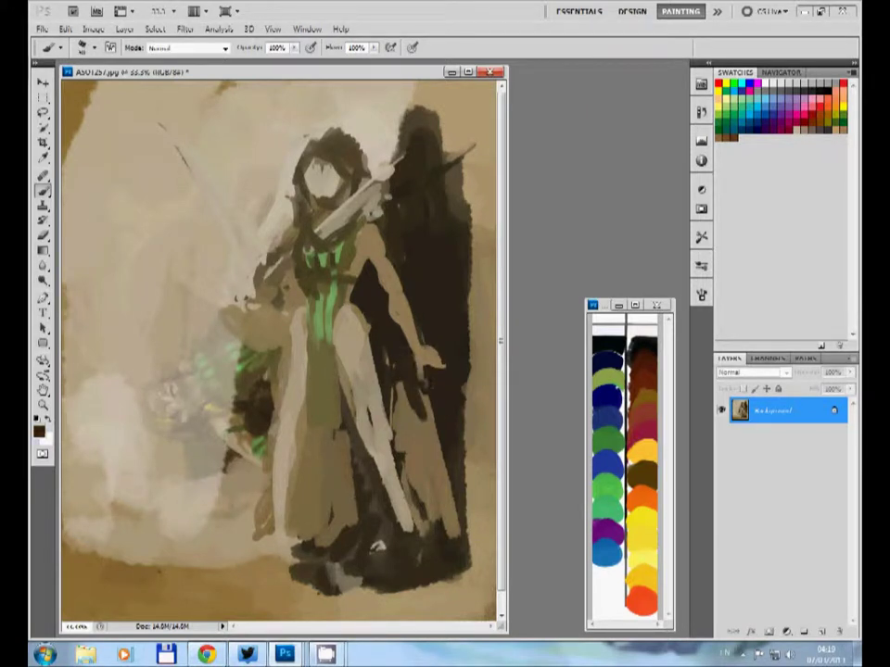
pyautogui.keyDown('alt'); pyautogui.click(413, 371); pyautogui.keyUp('alt')
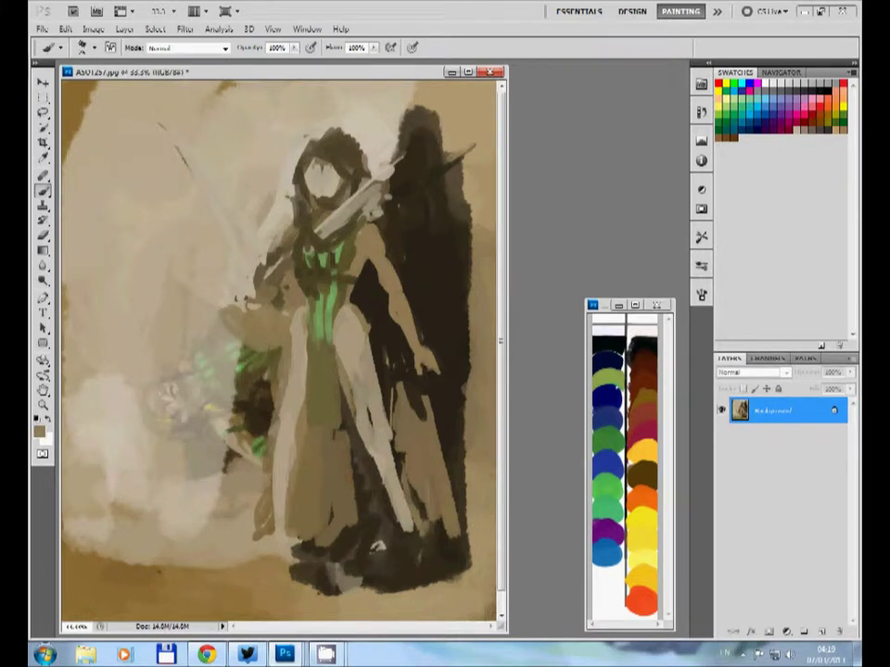
# Add light strokes left of the figure, then outline its left side and head in brown.
pyautogui.moveTo(245, 218); pyautogui.dragTo(246, 352)
pyautogui.moveTo(255, 306); pyautogui.dragTo(251, 408)
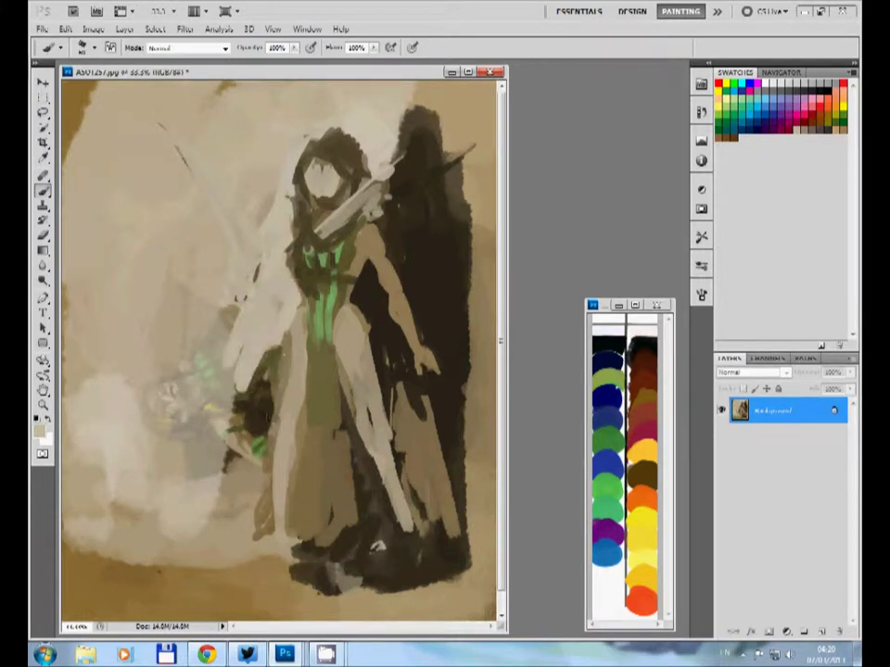
pyautogui.keyDown('alt'); pyautogui.click(264, 408); pyautogui.keyUp('alt')
pyautogui.moveTo(294, 344); pyautogui.dragTo(283, 454)
pyautogui.moveTo(211, 278)
pyautogui.mouseDown()
pyautogui.moveTo(221, 222)
pyautogui.moveTo(230, 264)
pyautogui.mouseUp()
pyautogui.moveTo(350, 287); pyautogui.dragTo(345, 361)
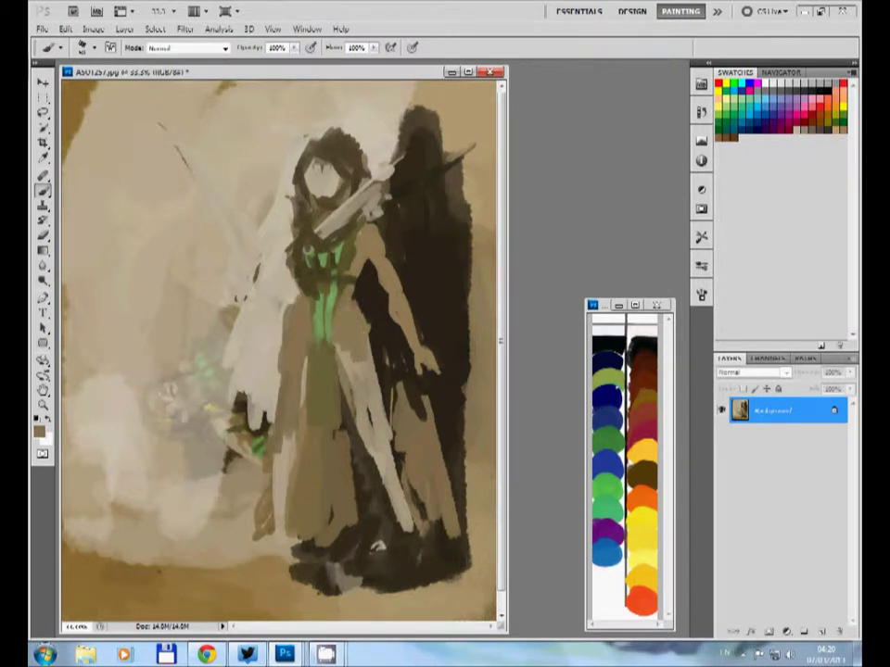
pyautogui.moveTo(264, 278)
pyautogui.mouseDown()
pyautogui.moveTo(289, 125)
pyautogui.moveTo(375, 139)
pyautogui.mouseUp()
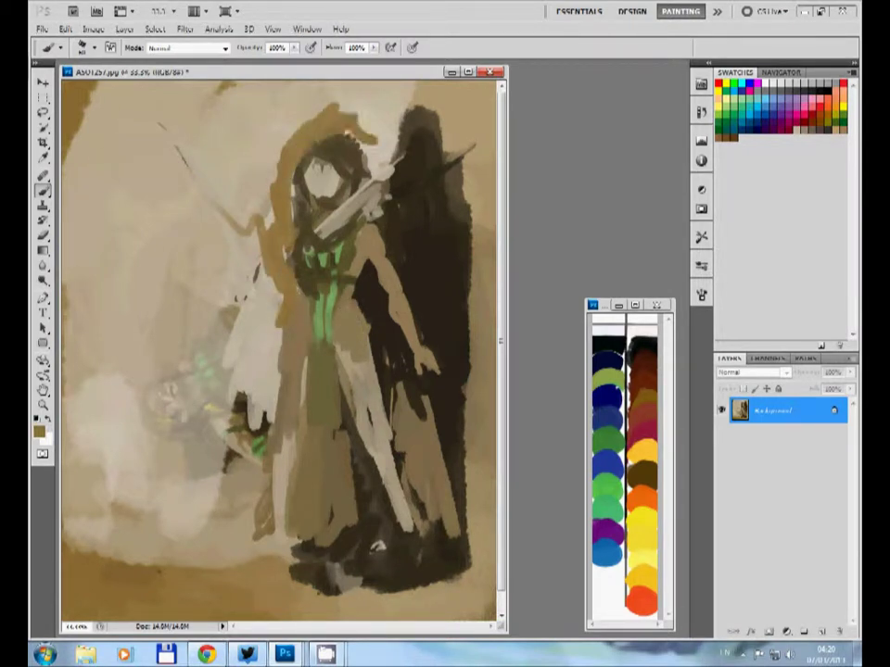
pyautogui.moveTo(278, 134)
pyautogui.mouseDown()
pyautogui.moveTo(289, 88)
pyautogui.moveTo(399, 102)
pyautogui.moveTo(416, 167)
pyautogui.mouseUp()
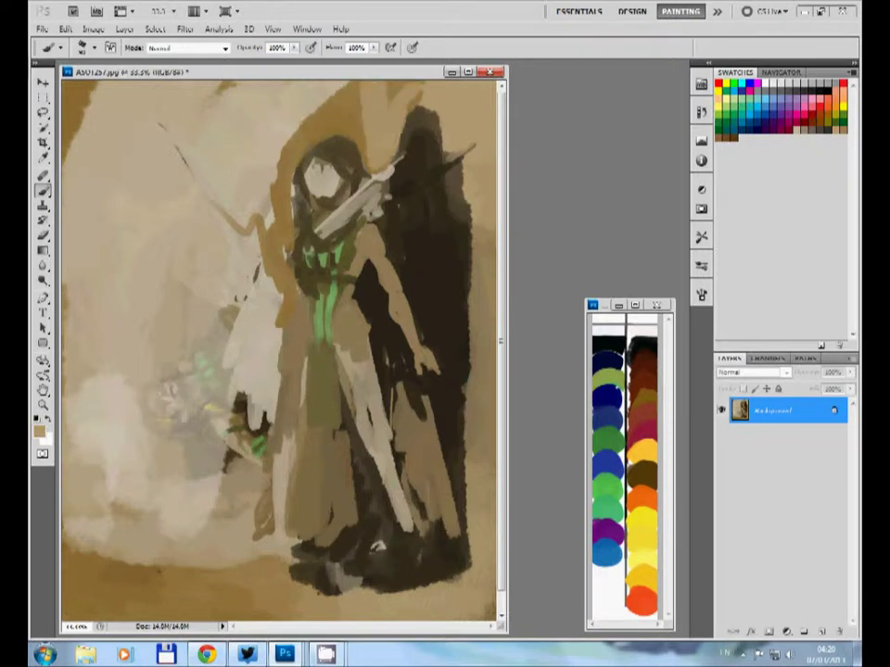
# Brush brown over the pale upper and lower left background and lighten the figure's left edge.
pyautogui.moveTo(325, 102)
pyautogui.mouseDown()
pyautogui.moveTo(185, 111)
pyautogui.moveTo(75, 139)
pyautogui.mouseUp()
pyautogui.moveTo(185, 167); pyautogui.dragTo(120, 370)
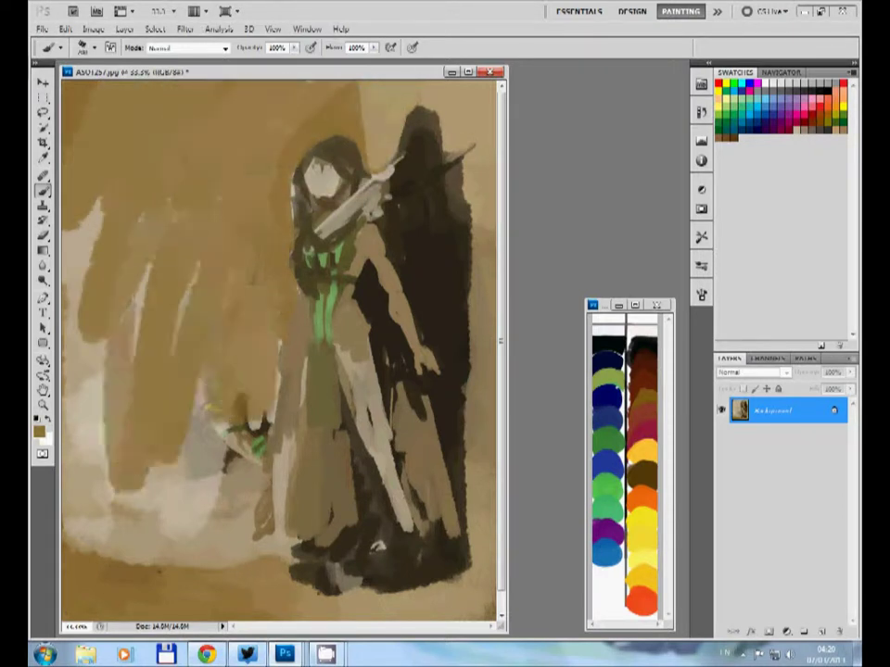
pyautogui.moveTo(92, 204); pyautogui.dragTo(102, 407)
pyautogui.moveTo(176, 297); pyautogui.dragTo(223, 445)
pyautogui.moveTo(74, 306); pyautogui.dragTo(107, 426)
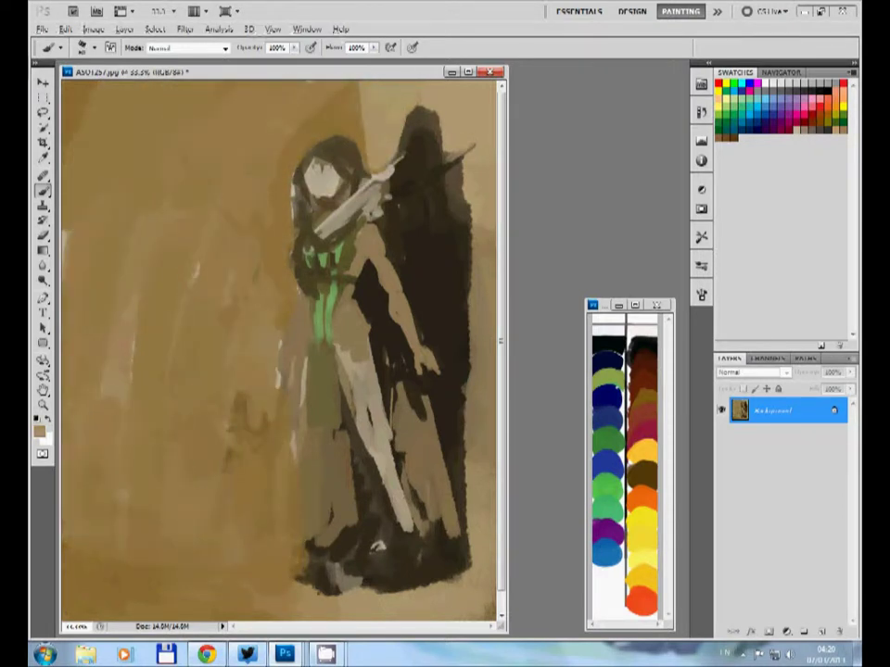
pyautogui.moveTo(304, 319); pyautogui.dragTo(289, 519)
pyautogui.moveTo(292, 450); pyautogui.dragTo(287, 556)
# Sketch a dark raised hand with spiky fingers left of the figure's head.
pyautogui.moveTo(238, 208); pyautogui.dragTo(270, 265)
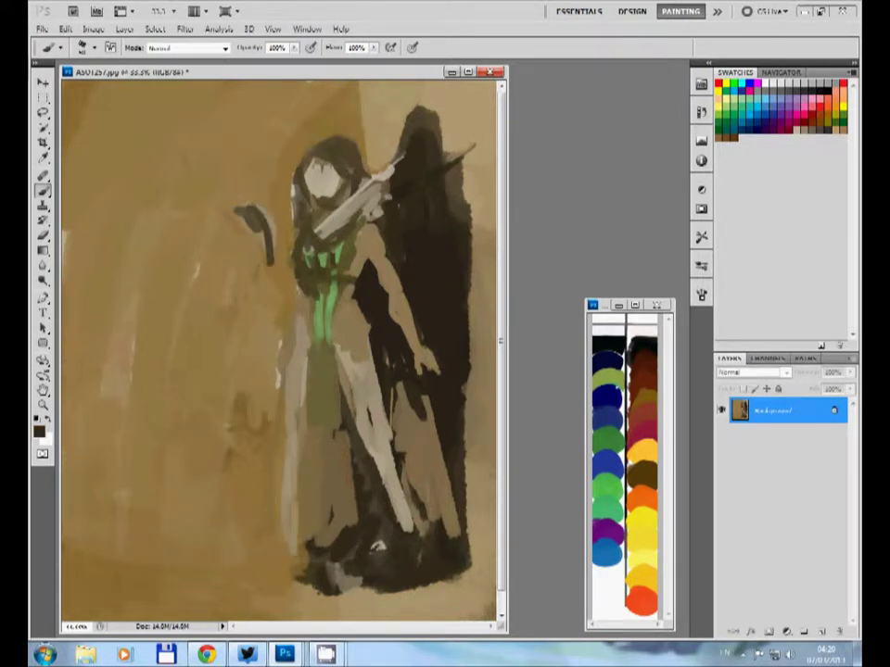
pyautogui.moveTo(227, 144)
pyautogui.mouseDown()
pyautogui.moveTo(222, 199)
pyautogui.moveTo(269, 278)
pyautogui.mouseUp()
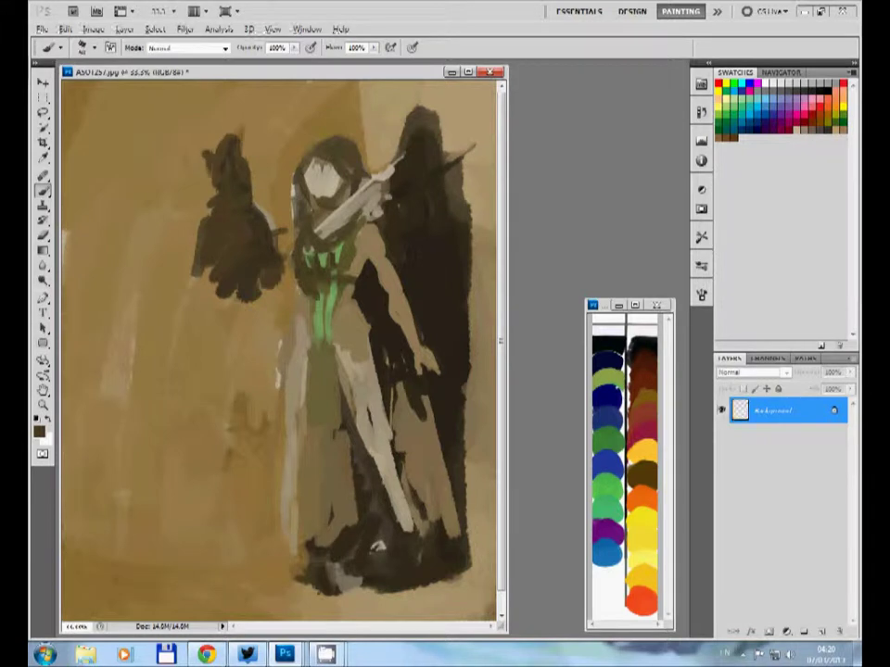
pyautogui.moveTo(237, 88); pyautogui.dragTo(230, 185)
pyautogui.moveTo(185, 148); pyautogui.dragTo(227, 190)
pyautogui.moveTo(237, 269); pyautogui.dragTo(214, 407)
# Mute the dark raised-hand shape with lighter strokes, then paint it out with tan.
pyautogui.moveTo(213, 185); pyautogui.dragTo(176, 297)
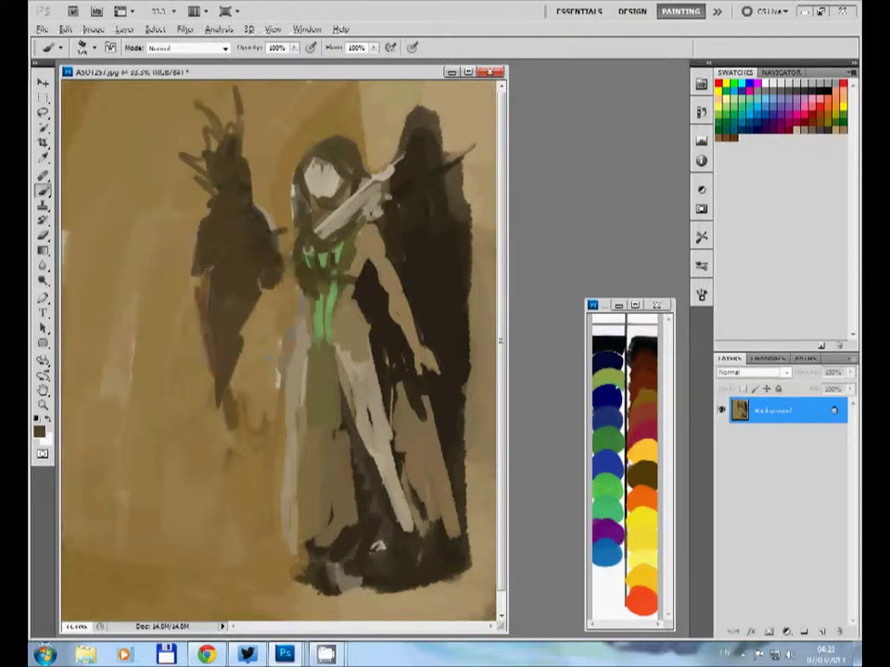
pyautogui.moveTo(199, 222); pyautogui.dragTo(171, 348)
pyautogui.moveTo(190, 246); pyautogui.dragTo(186, 296)
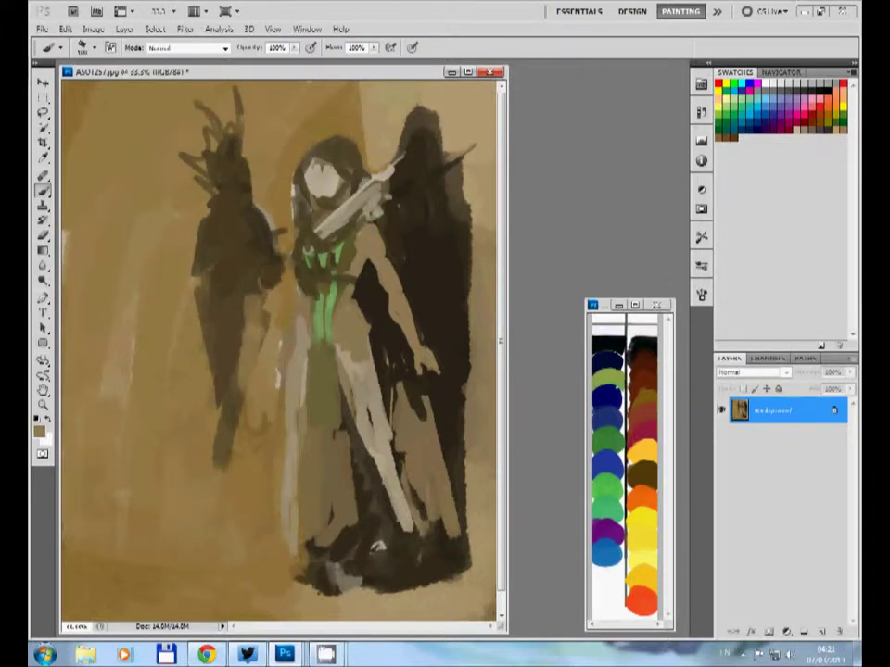
pyautogui.moveTo(227, 172)
pyautogui.mouseDown()
pyautogui.moveTo(190, 190)
pyautogui.moveTo(217, 199)
pyautogui.mouseUp()
pyautogui.moveTo(158, 139); pyautogui.dragTo(208, 208)
pyautogui.moveTo(232, 93)
pyautogui.mouseDown()
pyautogui.moveTo(213, 241)
pyautogui.moveTo(218, 464)
pyautogui.mouseUp()
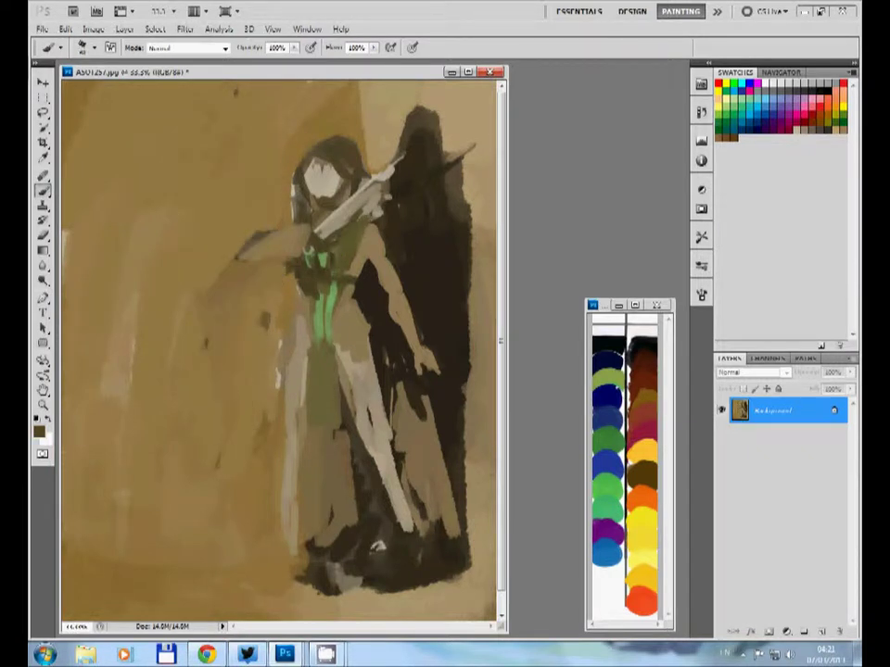
# Lighten the face, darken the head's left edge and neck, and stroke the arm leftward.
pyautogui.moveTo(384, 171); pyautogui.dragTo(320, 227)
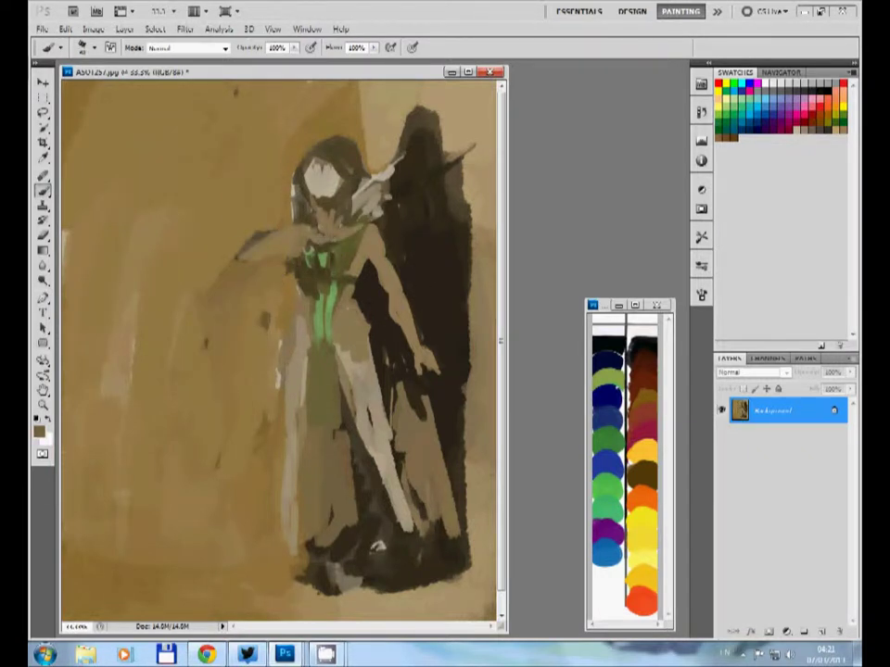
pyautogui.moveTo(306, 186); pyautogui.dragTo(339, 208)
pyautogui.moveTo(296, 153)
pyautogui.mouseDown()
pyautogui.moveTo(292, 190)
pyautogui.moveTo(362, 157)
pyautogui.mouseUp()
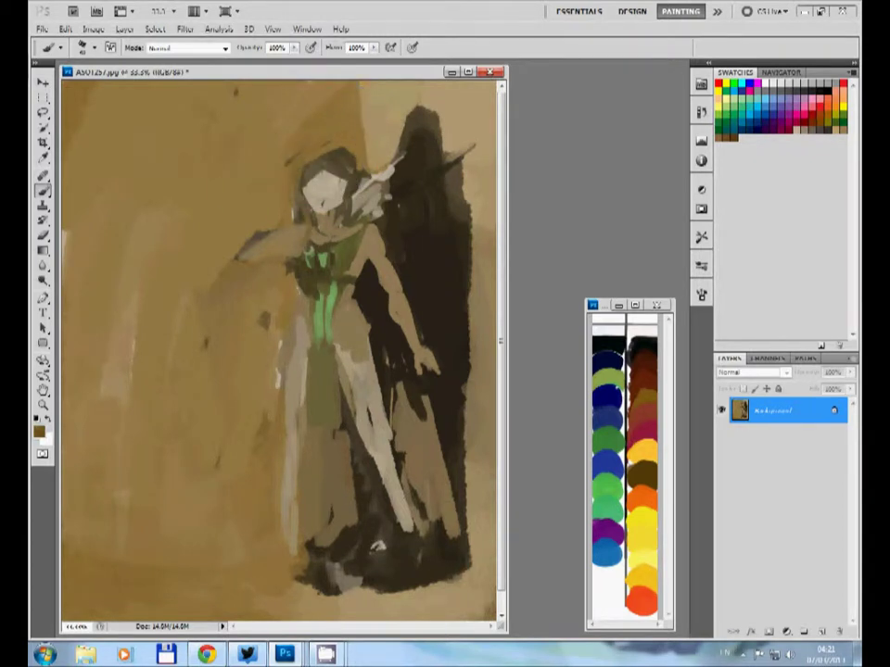
pyautogui.moveTo(302, 181); pyautogui.dragTo(305, 264)
pyautogui.moveTo(310, 183)
pyautogui.mouseDown()
pyautogui.moveTo(332, 206)
pyautogui.moveTo(330, 243)
pyautogui.mouseUp()
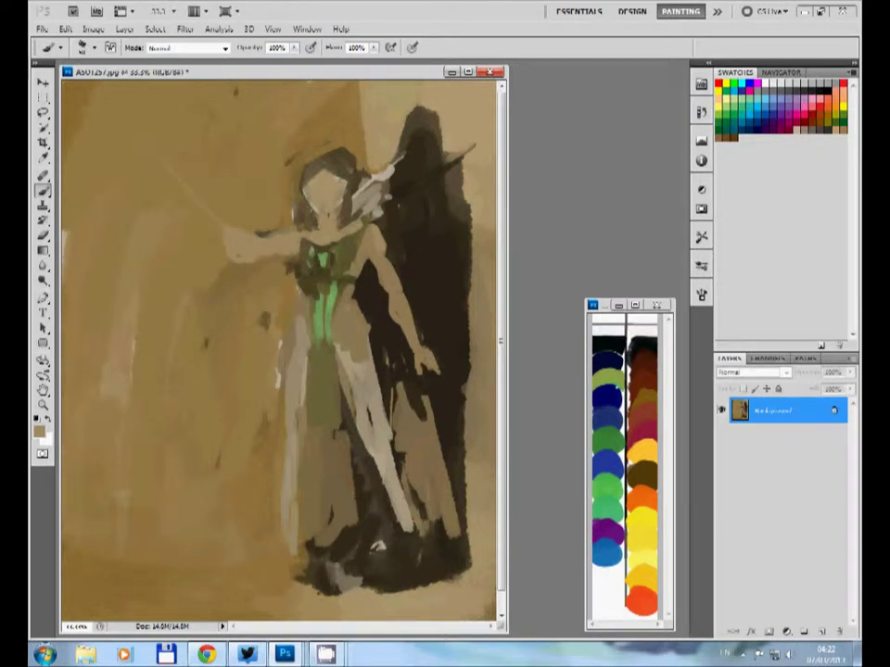
pyautogui.moveTo(109, 133); pyautogui.dragTo(221, 239)
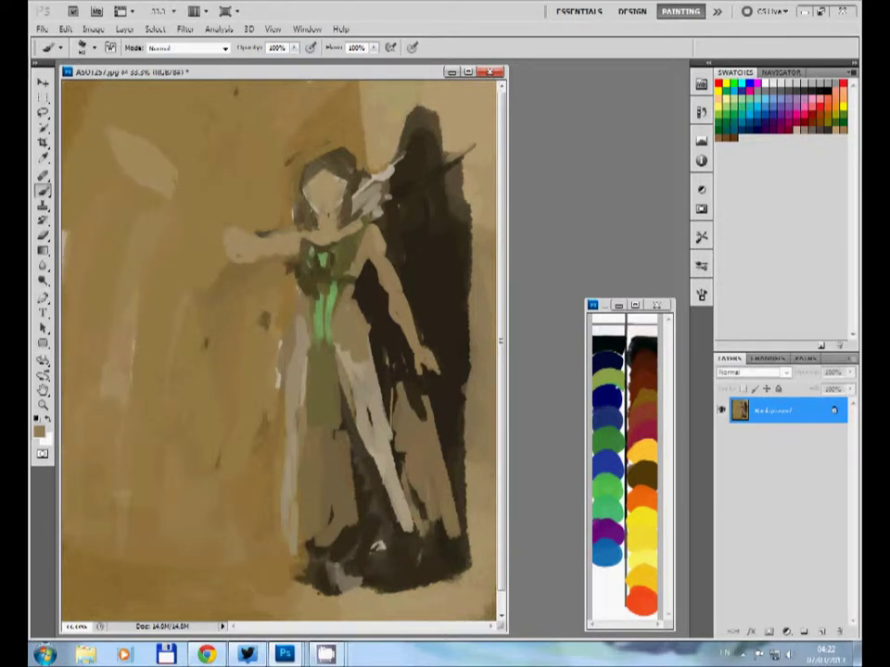
# Paint a long light blade from the hand toward the upper left and sharpen its tip.
pyautogui.moveTo(172, 182); pyautogui.dragTo(83, 98)
pyautogui.moveTo(283, 264); pyautogui.dragTo(248, 271)
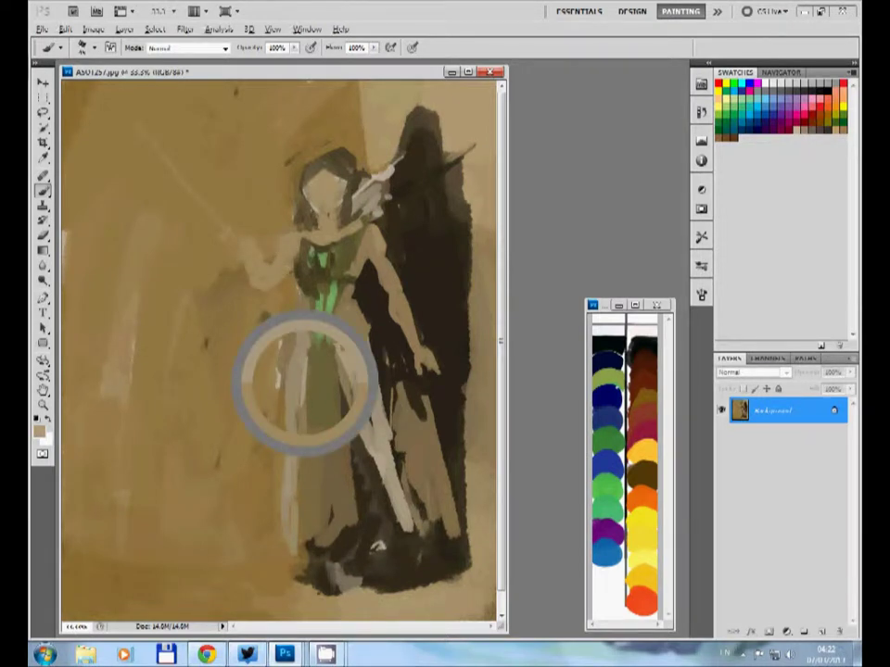
pyautogui.moveTo(245, 246); pyautogui.dragTo(130, 116)
pyautogui.moveTo(167, 166); pyautogui.dragTo(97, 88)
pyautogui.moveTo(246, 242); pyautogui.dragTo(135, 130)
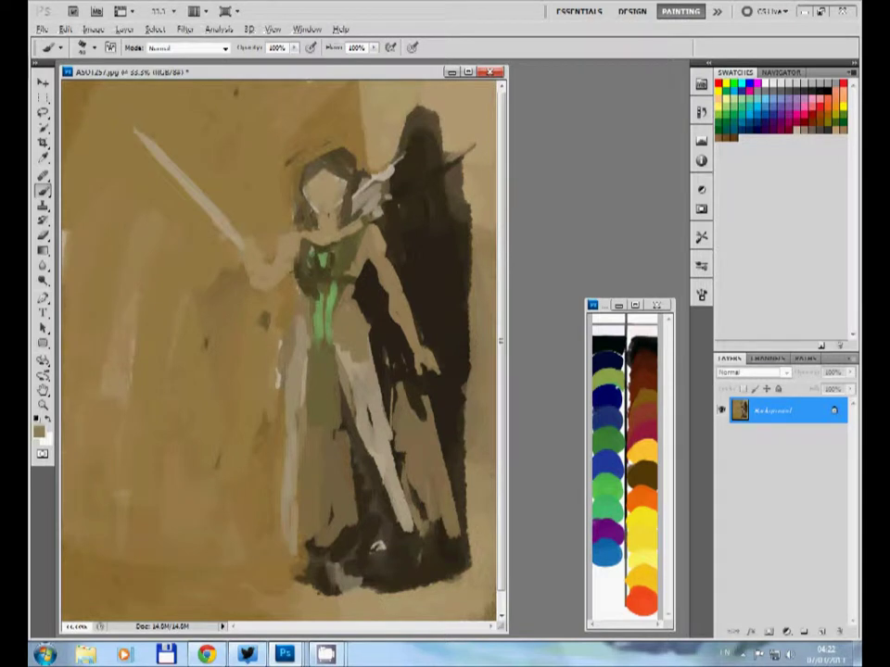
# Paint a dark brown hand gripping the hilt, blending it with tan from the arm and torso.
pyautogui.keyDown('alt'); pyautogui.click(239, 237); pyautogui.keyUp('alt')
pyautogui.moveTo(239, 239)
pyautogui.mouseDown()
pyautogui.moveTo(252, 258)
pyautogui.moveTo(243, 246)
pyautogui.mouseUp()
pyautogui.keyDown('alt'); pyautogui.click(264, 262); pyautogui.keyUp('alt')
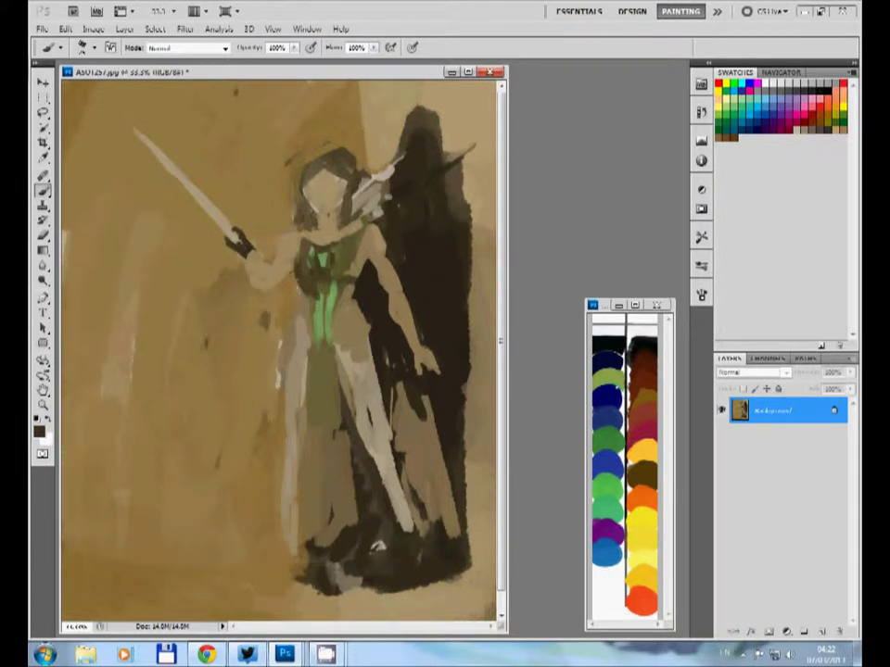
pyautogui.keyDown('alt'); pyautogui.click(249, 209); pyautogui.keyUp('alt')
pyautogui.keyDown('alt'); pyautogui.click(298, 259); pyautogui.keyUp('alt')
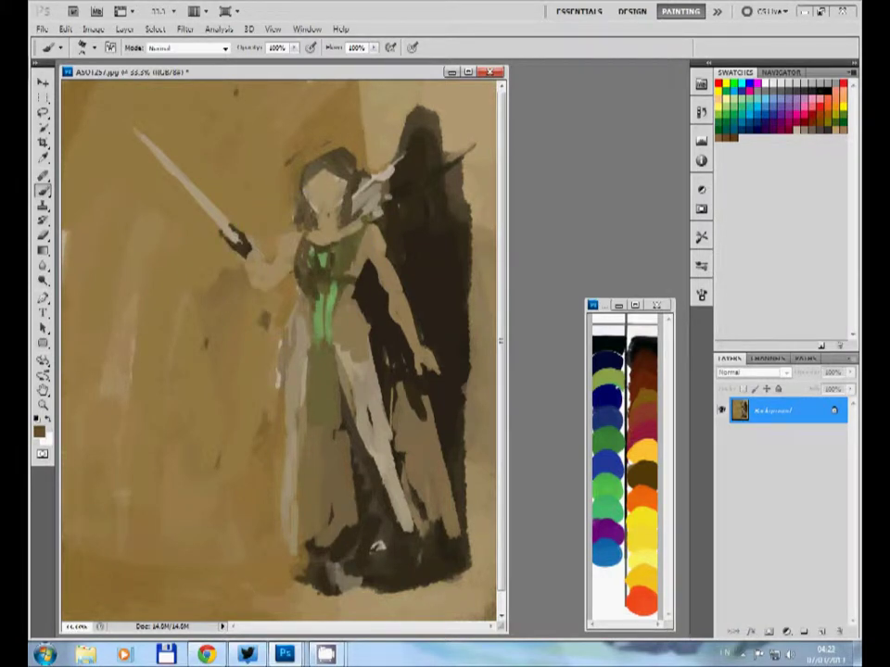
pyautogui.keyDown('alt'); pyautogui.click(284, 283); pyautogui.keyUp('alt')
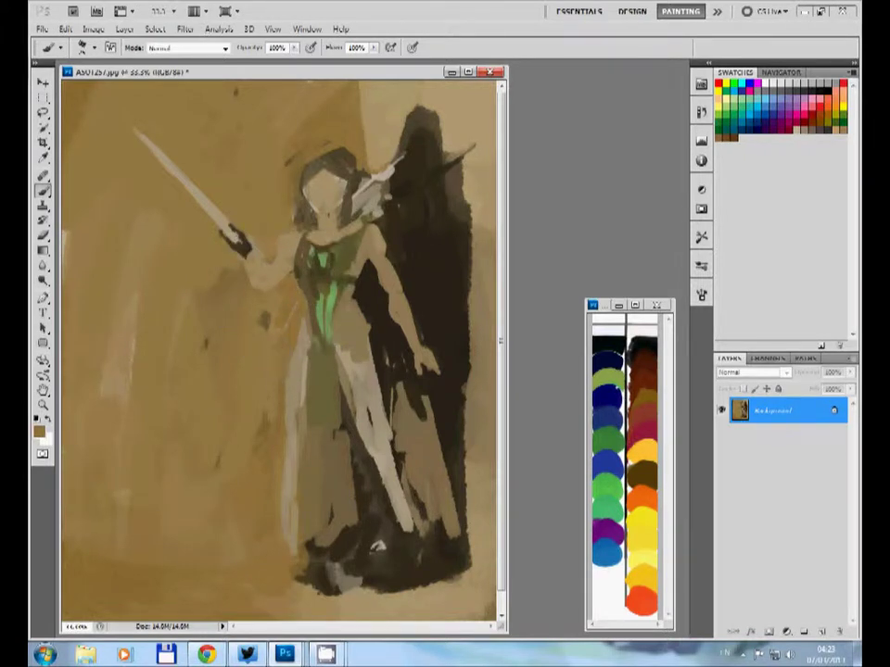
# Cover the lower bodice stripe with tan and paint light strokes down both lower legs.
pyautogui.moveTo(320, 313); pyautogui.dragTo(315, 458)
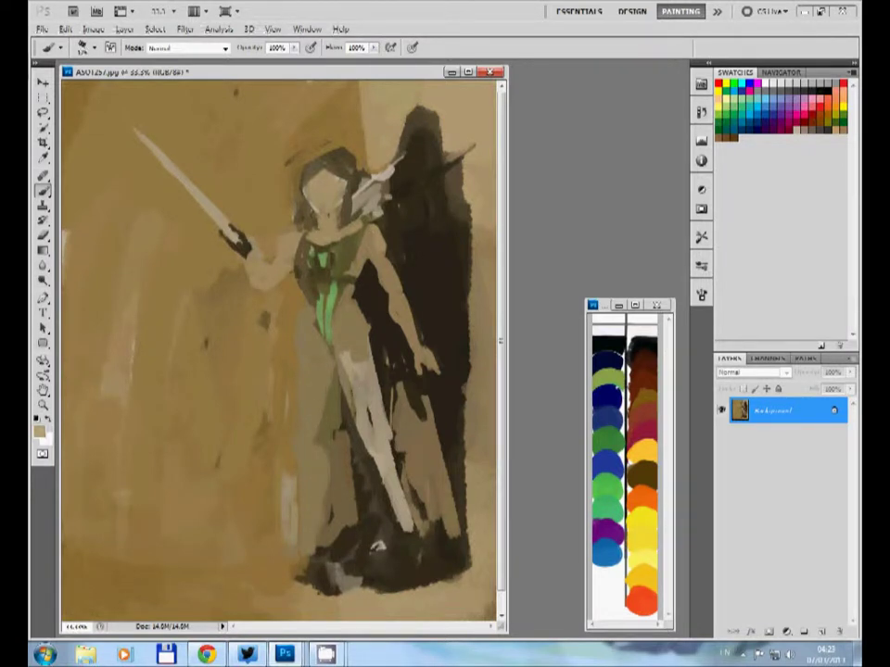
pyautogui.moveTo(310, 393); pyautogui.dragTo(306, 542)
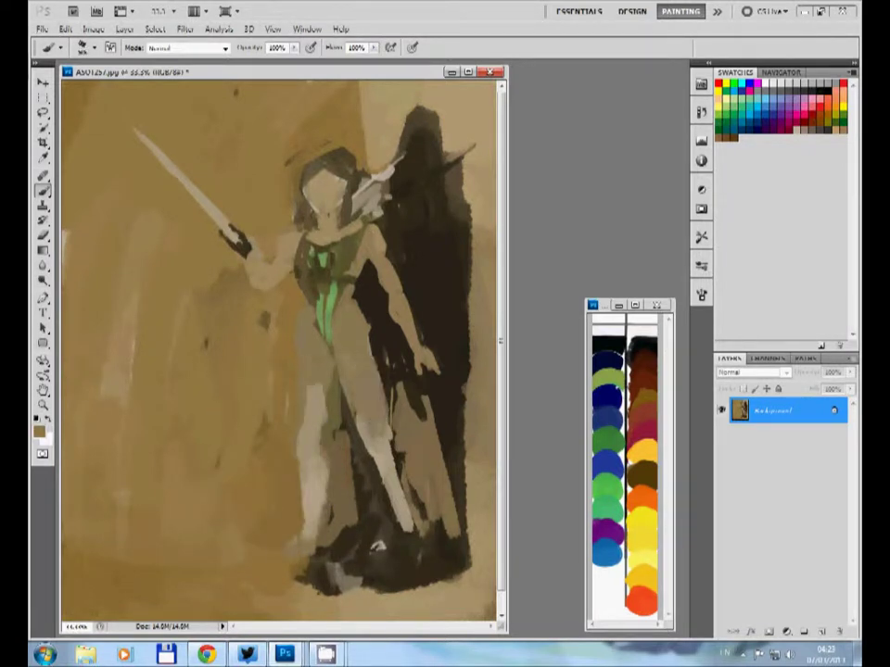
pyautogui.moveTo(382, 437)
pyautogui.mouseDown()
pyautogui.moveTo(424, 543)
pyautogui.moveTo(410, 554)
pyautogui.mouseUp()
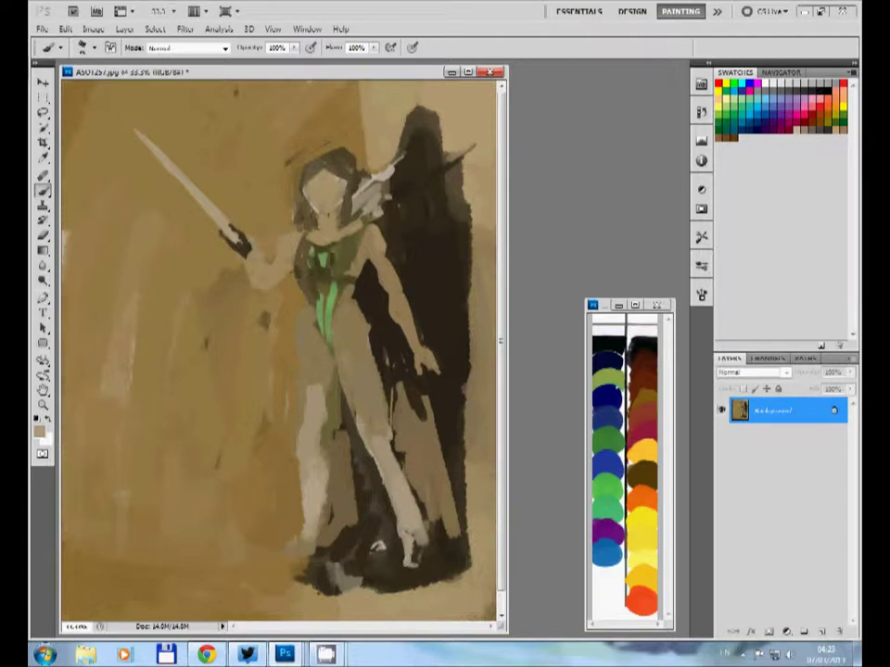
pyautogui.moveTo(401, 472); pyautogui.dragTo(417, 514)
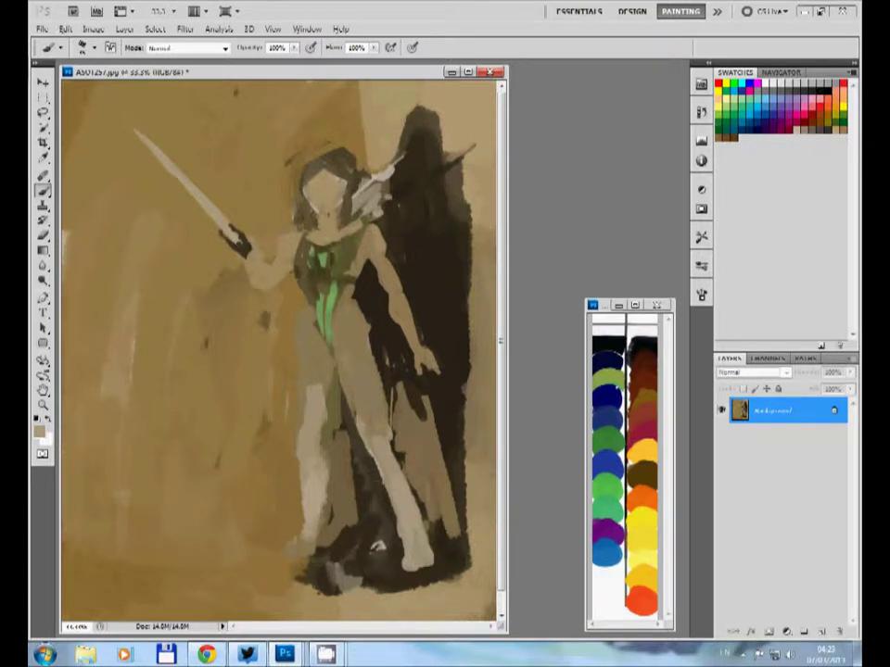
pyautogui.moveTo(374, 394); pyautogui.dragTo(380, 431)
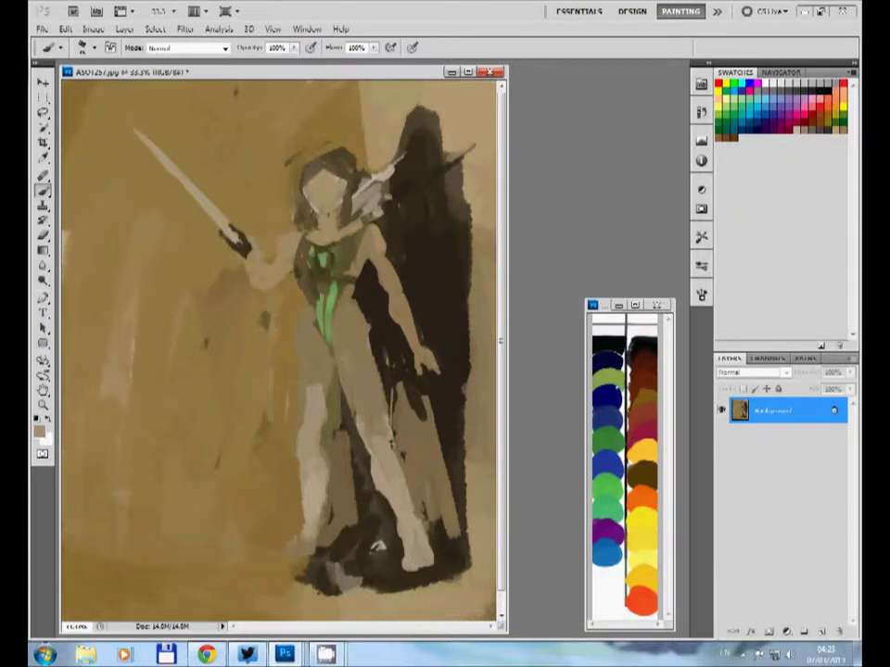
pyautogui.moveTo(313, 387); pyautogui.dragTo(317, 416)
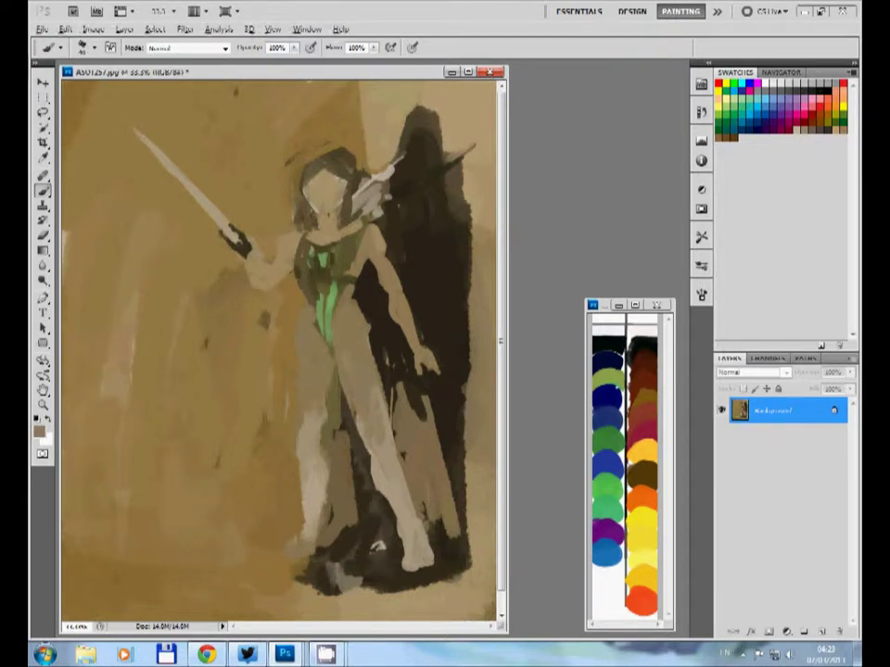
# Rework the face and hair, add green strokes across the chest, and lighten the legs.
pyautogui.moveTo(415, 119); pyautogui.dragTo(390, 162)
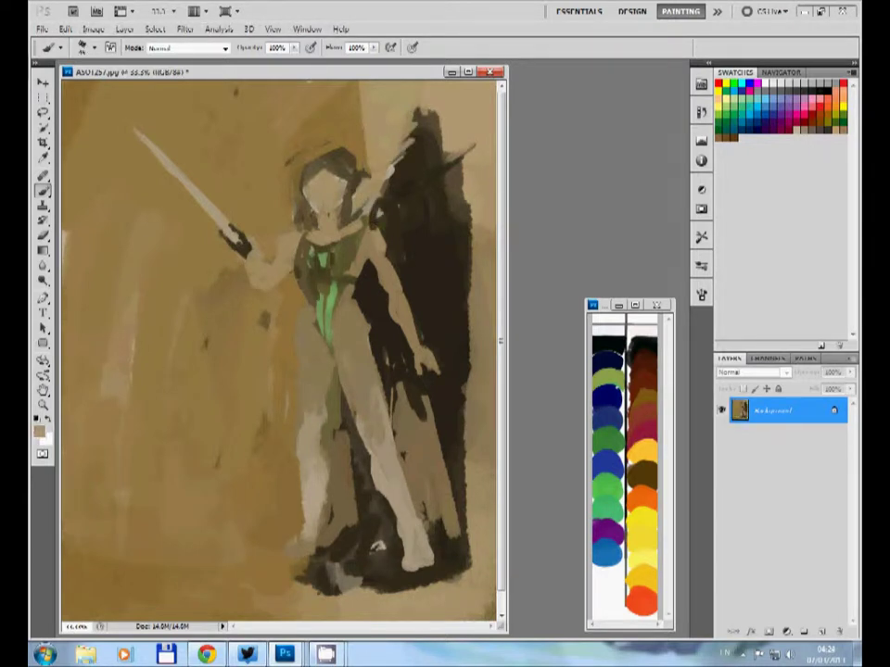
pyautogui.moveTo(306, 181); pyautogui.dragTo(324, 211)
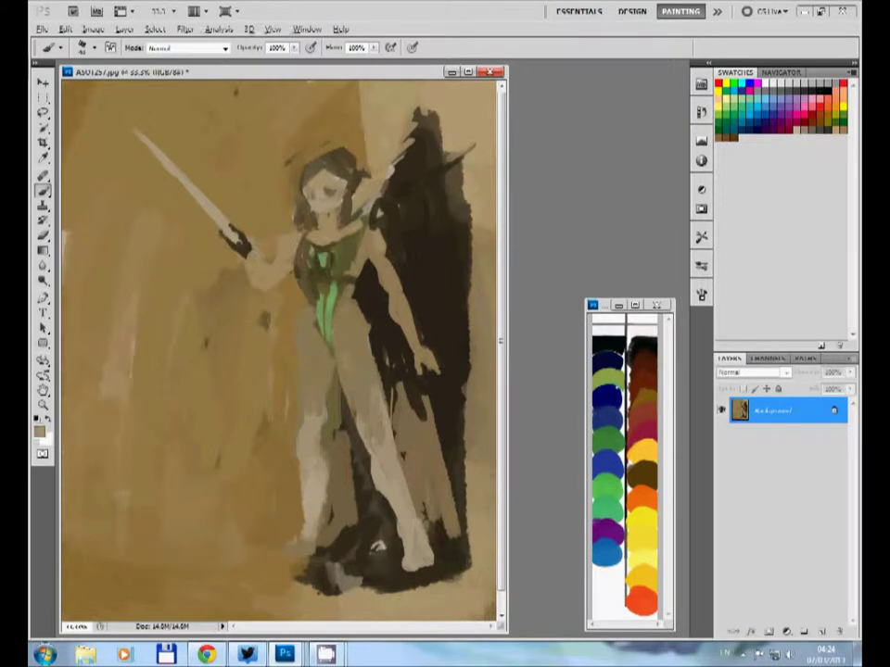
pyautogui.keyDown('alt'); pyautogui.click(327, 306); pyautogui.keyUp('alt')
pyautogui.moveTo(301, 264)
pyautogui.mouseDown()
pyautogui.moveTo(333, 269)
pyautogui.moveTo(344, 282)
pyautogui.moveTo(330, 304)
pyautogui.mouseUp()
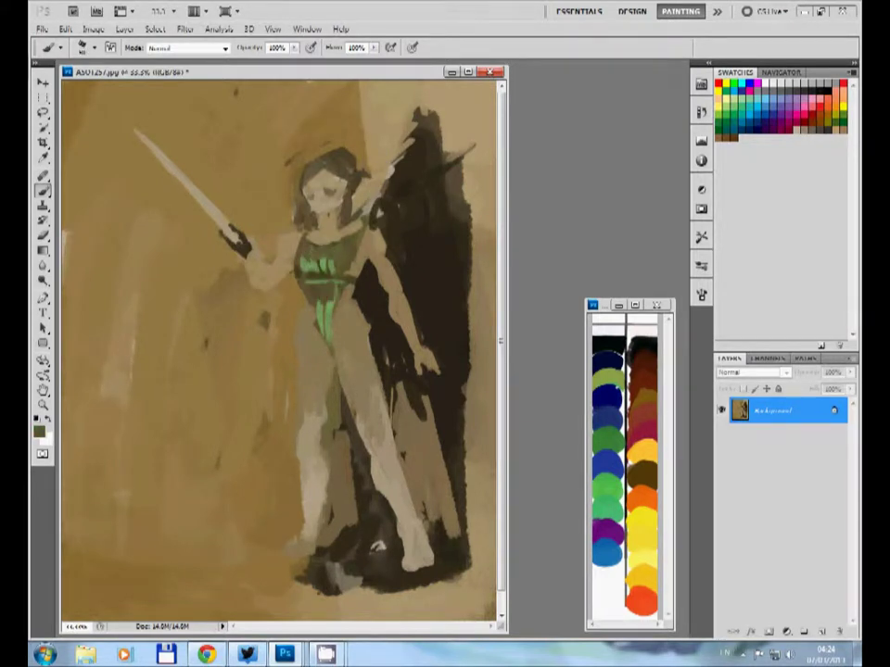
pyautogui.moveTo(393, 443); pyautogui.dragTo(376, 468)
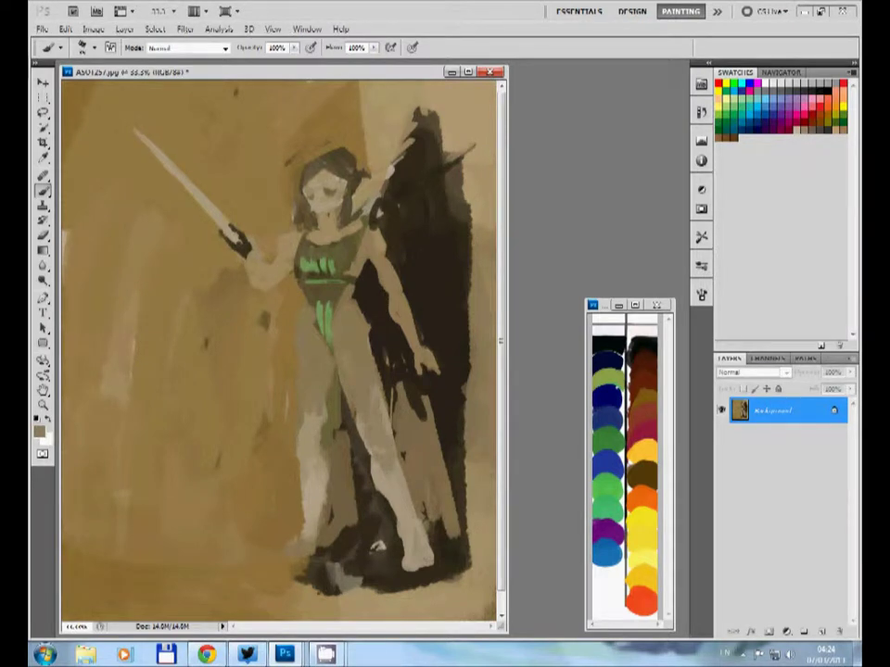
pyautogui.moveTo(322, 434); pyautogui.dragTo(326, 460)
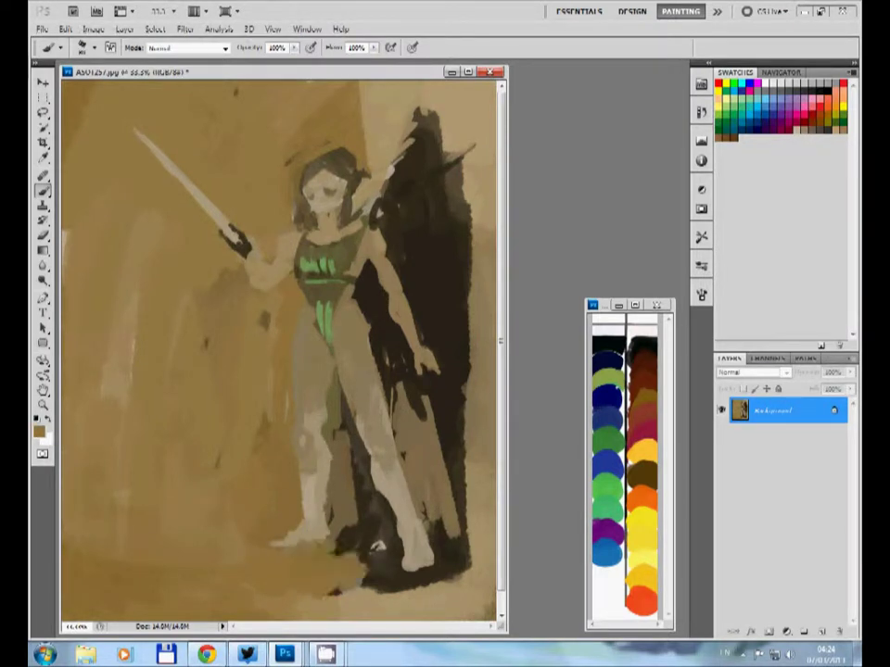
# Sample ground colours and repaint the floor around the feet in light beige.
pyautogui.keyDown('alt'); pyautogui.click(329, 553); pyautogui.keyUp('alt')
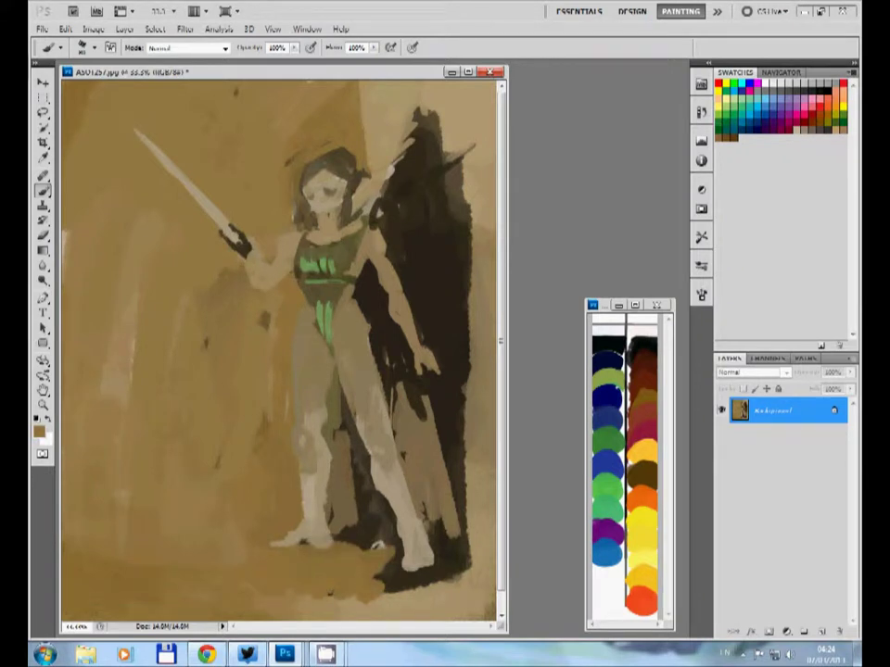
pyautogui.keyDown('alt'); pyautogui.click(424, 579); pyautogui.keyUp('alt')
pyautogui.moveTo(425, 579)
pyautogui.mouseDown()
pyautogui.moveTo(375, 545)
pyautogui.moveTo(434, 558)
pyautogui.mouseUp()
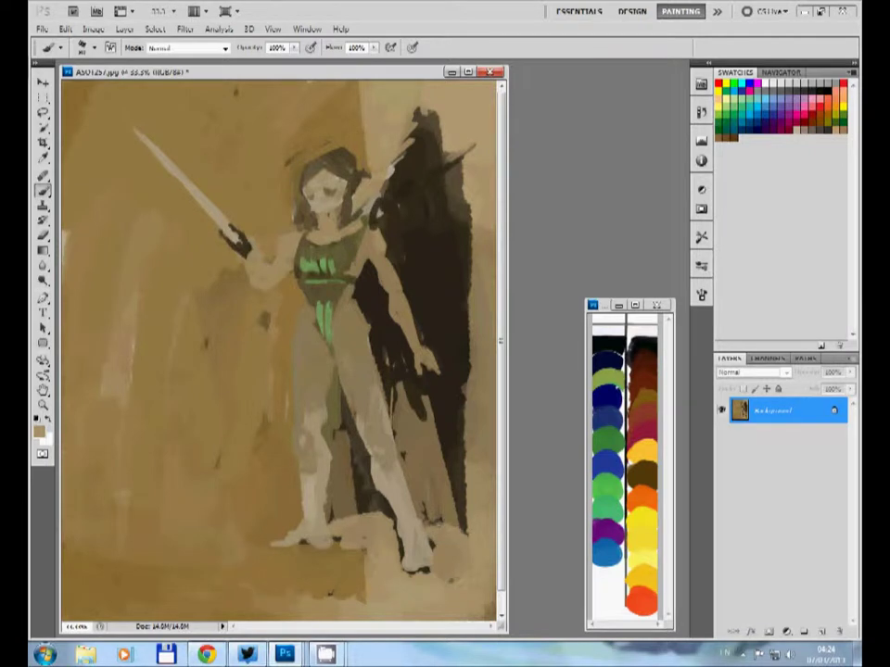
pyautogui.moveTo(343, 547); pyautogui.dragTo(65, 577)
pyautogui.moveTo(311, 593)
pyautogui.mouseDown()
pyautogui.moveTo(173, 602)
pyautogui.moveTo(64, 574)
pyautogui.mouseUp()
# Deepen the dark brown shadow between the legs and shape the dark wing into a silhouette.
pyautogui.keyDown('alt'); pyautogui.click(362, 505); pyautogui.keyUp('alt')
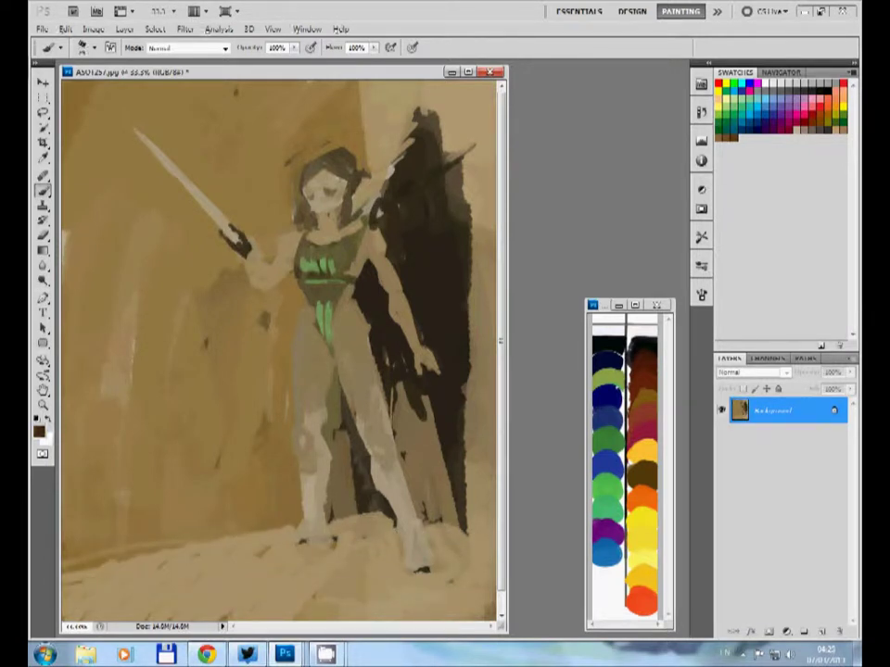
pyautogui.moveTo(324, 539); pyautogui.dragTo(380, 517)
pyautogui.moveTo(338, 408); pyautogui.dragTo(371, 528)
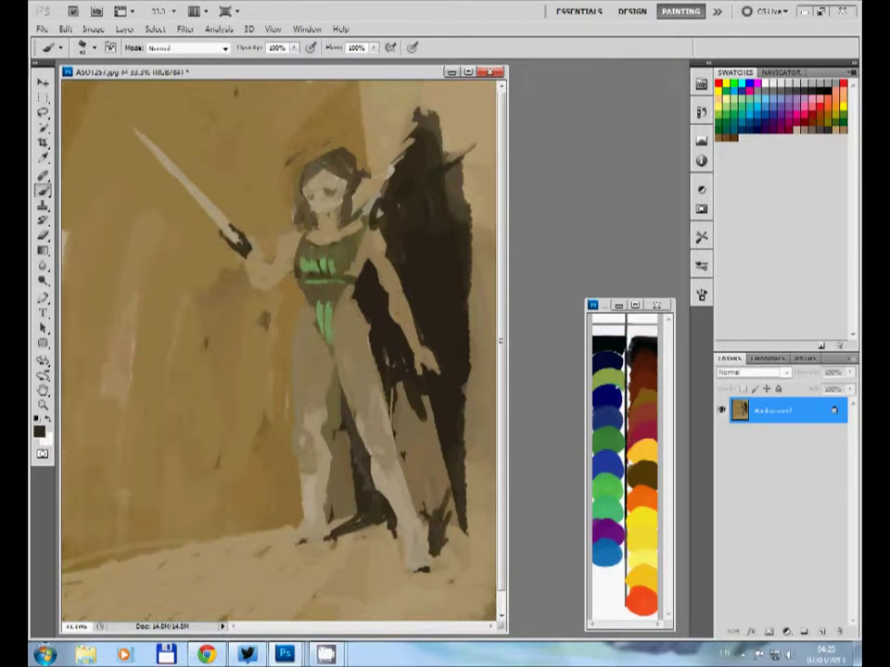
pyautogui.moveTo(339, 306); pyautogui.dragTo(352, 417)
pyautogui.moveTo(468, 389); pyautogui.dragTo(462, 526)
# Darken the cloaked figure's edges beside the head, then sample its dark brown.
pyautogui.moveTo(408, 88); pyautogui.dragTo(491, 160)
pyautogui.moveTo(351, 104)
pyautogui.mouseDown()
pyautogui.moveTo(370, 157)
pyautogui.moveTo(371, 197)
pyautogui.mouseUp()
pyautogui.moveTo(454, 139); pyautogui.dragTo(491, 211)
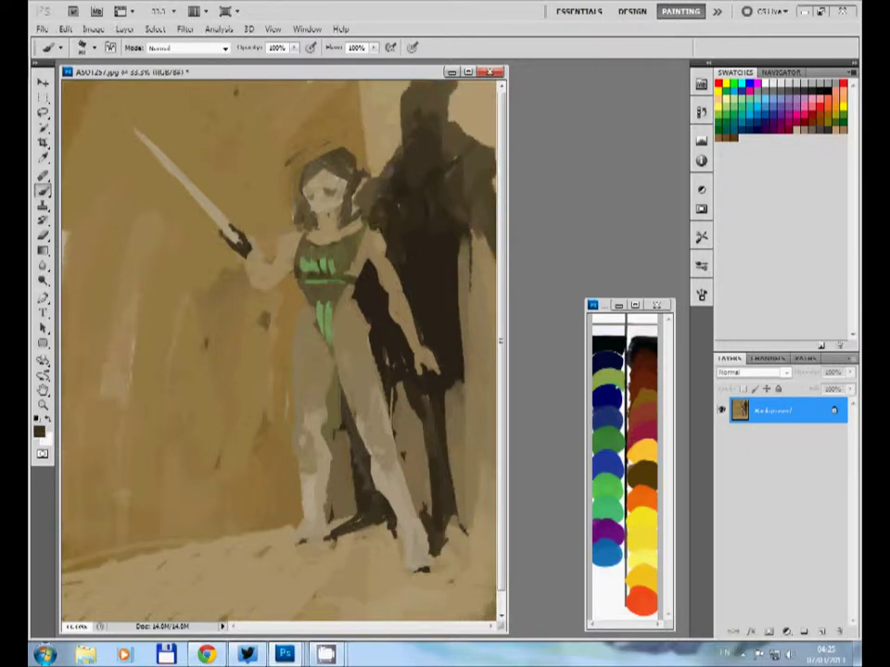
pyautogui.keyDown('alt'); pyautogui.click(283, 139); pyautogui.keyUp('alt')
pyautogui.keyDown('alt'); pyautogui.click(405, 160); pyautogui.keyUp('alt')
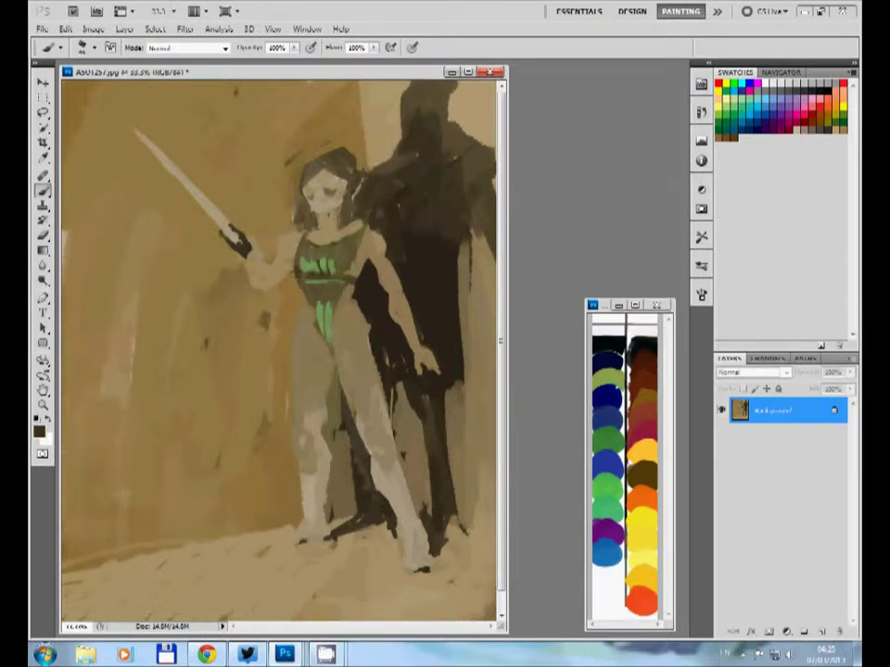
# Add dark shadow down the hair, shoulder, arm and near the feet.
pyautogui.moveTo(345, 188); pyautogui.dragTo(356, 258)
pyautogui.moveTo(345, 209); pyautogui.dragTo(370, 324)
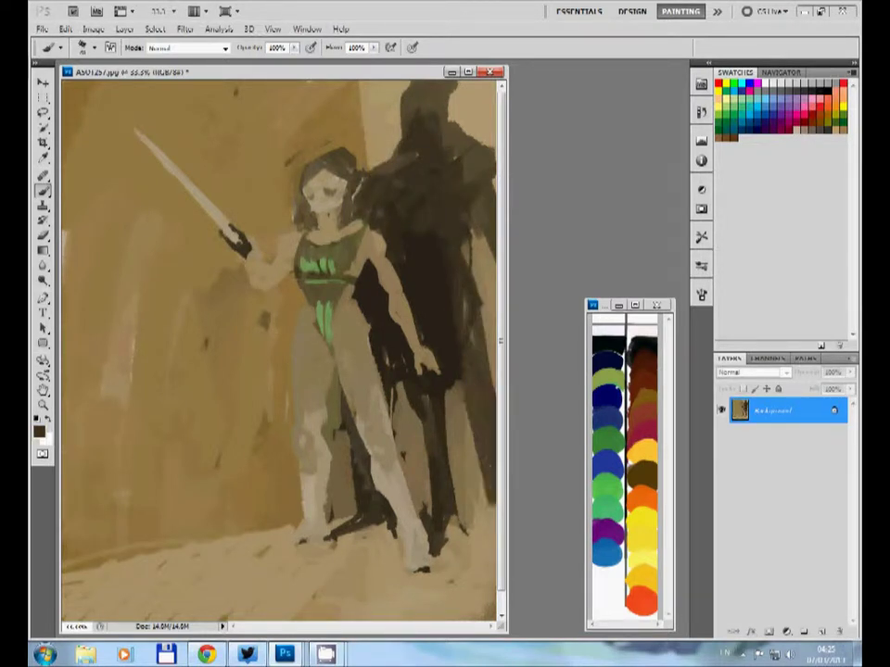
pyautogui.moveTo(350, 268); pyautogui.dragTo(369, 380)
pyautogui.moveTo(356, 322); pyautogui.dragTo(336, 408)
# Soften the shadows around the legs with sampled tan and lighten the inner left leg.
pyautogui.moveTo(408, 389)
pyautogui.mouseDown()
pyautogui.moveTo(445, 500)
pyautogui.moveTo(428, 547)
pyautogui.moveTo(398, 459)
pyautogui.mouseUp()
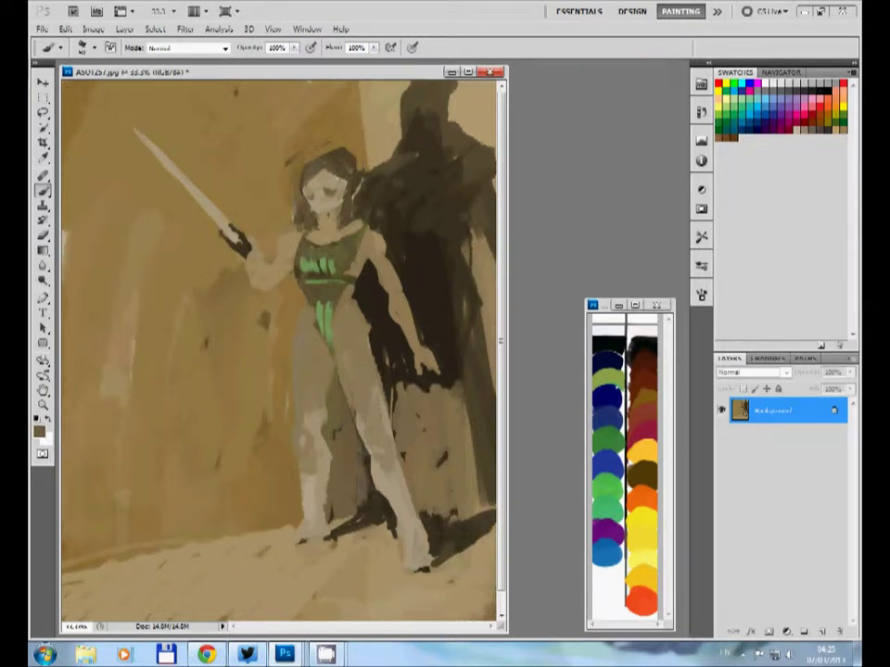
pyautogui.keyDown('alt'); pyautogui.click(436, 412); pyautogui.keyUp('alt')
pyautogui.moveTo(407, 394); pyautogui.dragTo(412, 445)
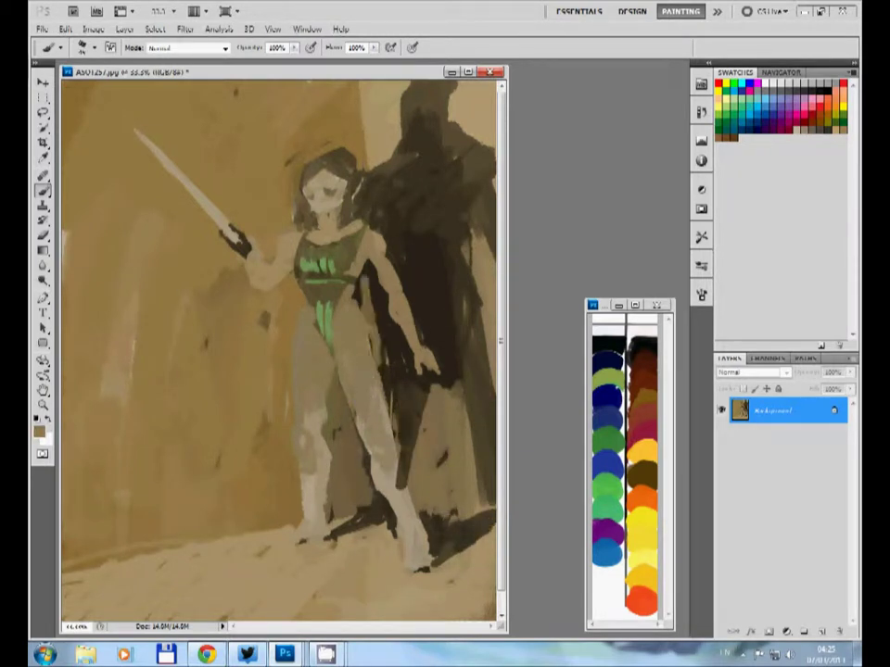
pyautogui.moveTo(271, 164); pyautogui.dragTo(272, 132)
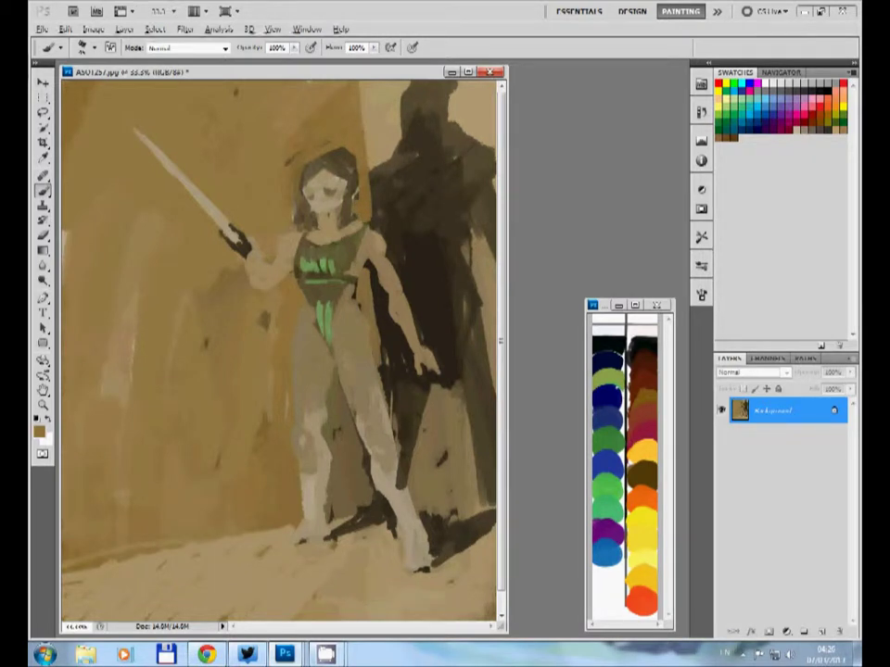
pyautogui.moveTo(387, 496); pyautogui.dragTo(389, 501)
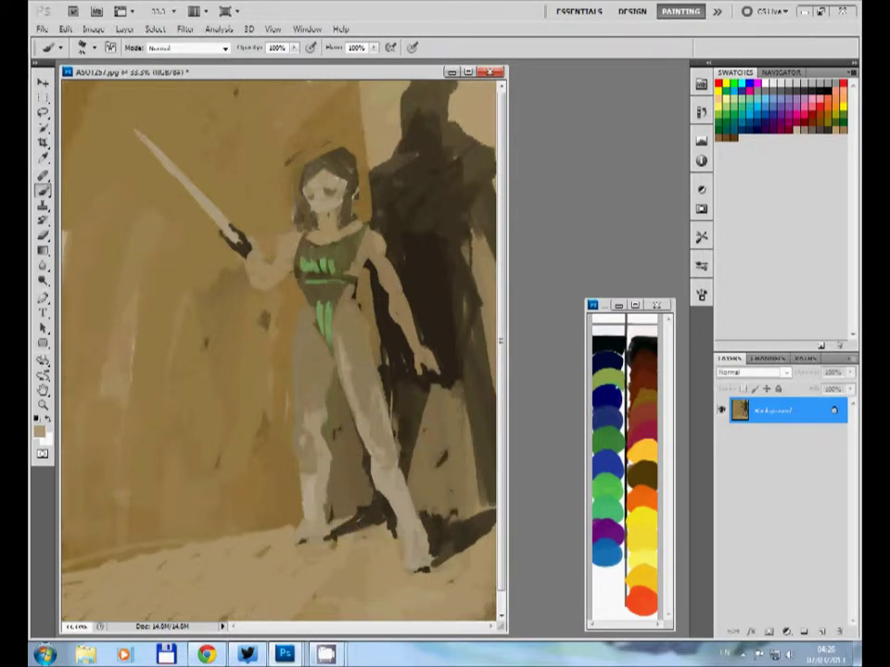
pyautogui.moveTo(298, 431); pyautogui.dragTo(297, 357)
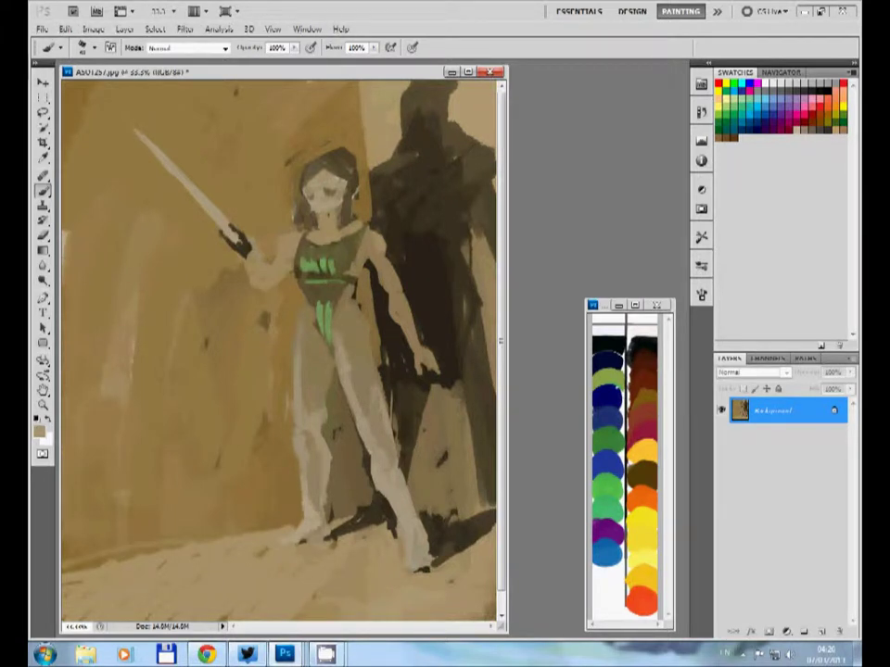
pyautogui.keyDown('alt'); pyautogui.click(227, 381); pyautogui.keyUp('alt')
pyautogui.keyDown('alt'); pyautogui.click(310, 482); pyautogui.keyUp('alt')
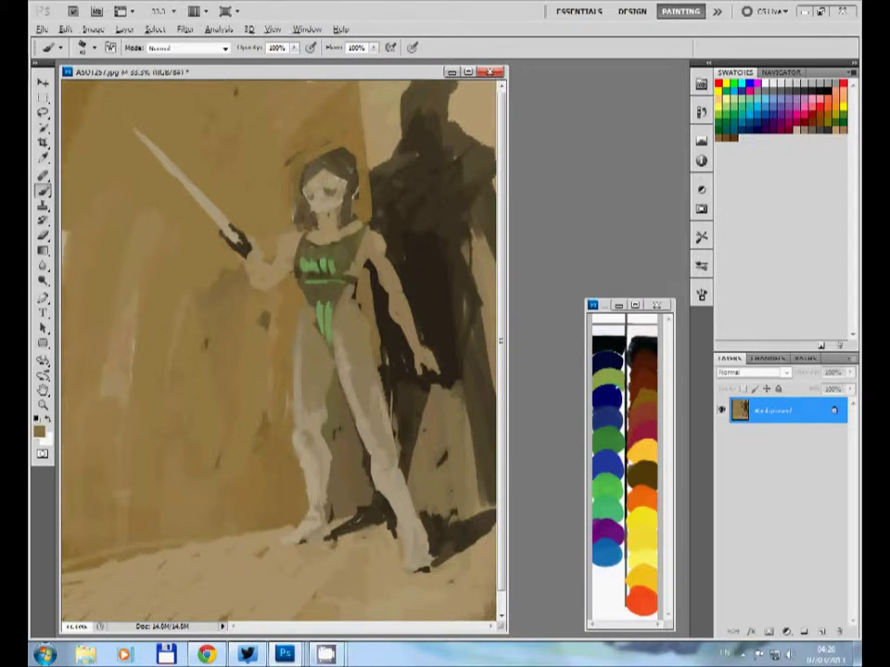
# Add near-white highlights down both shins.
pyautogui.press('x')
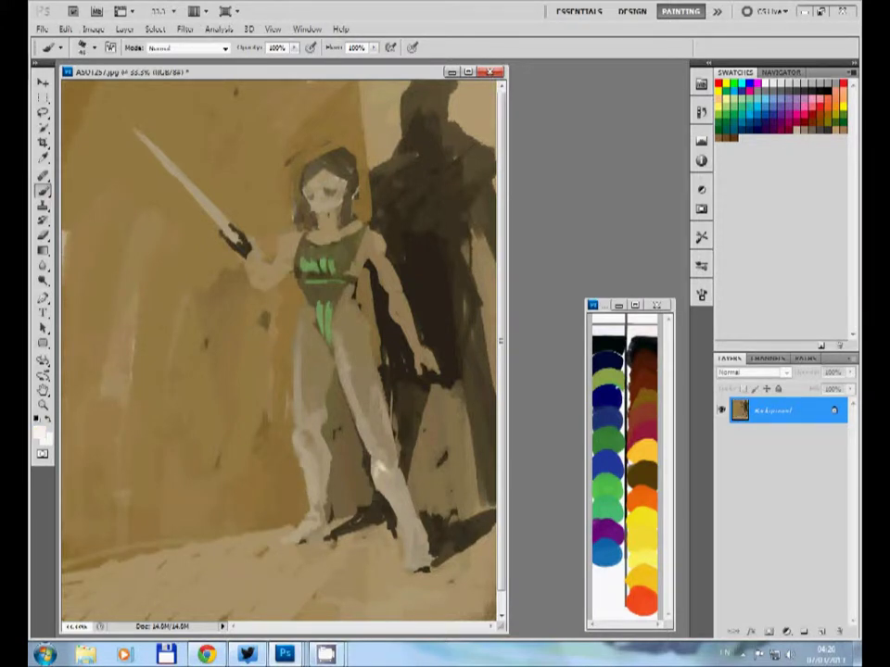
pyautogui.moveTo(373, 462)
pyautogui.mouseDown()
pyautogui.moveTo(404, 523)
pyautogui.moveTo(411, 567)
pyautogui.mouseUp()
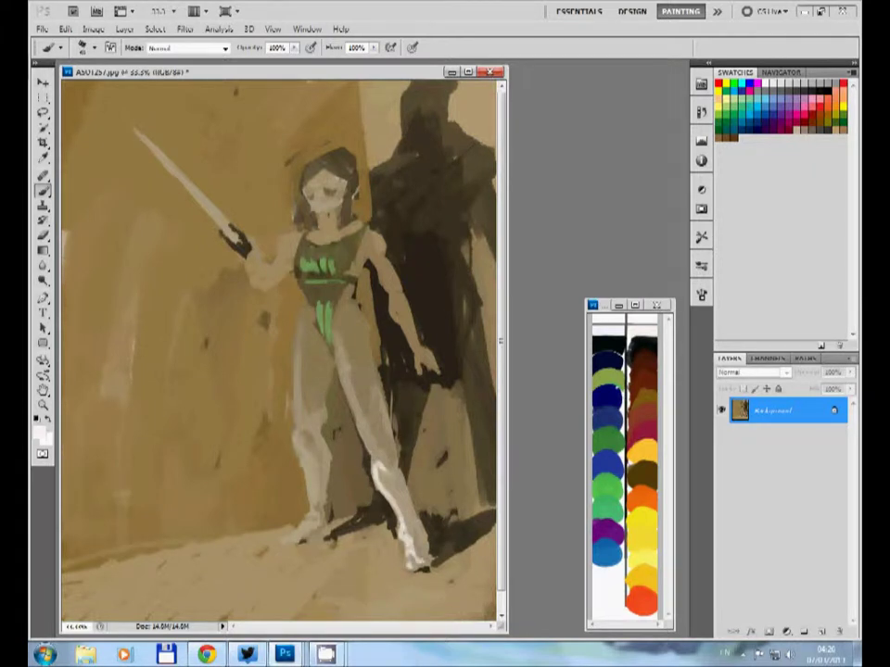
pyautogui.moveTo(299, 431); pyautogui.dragTo(307, 467)
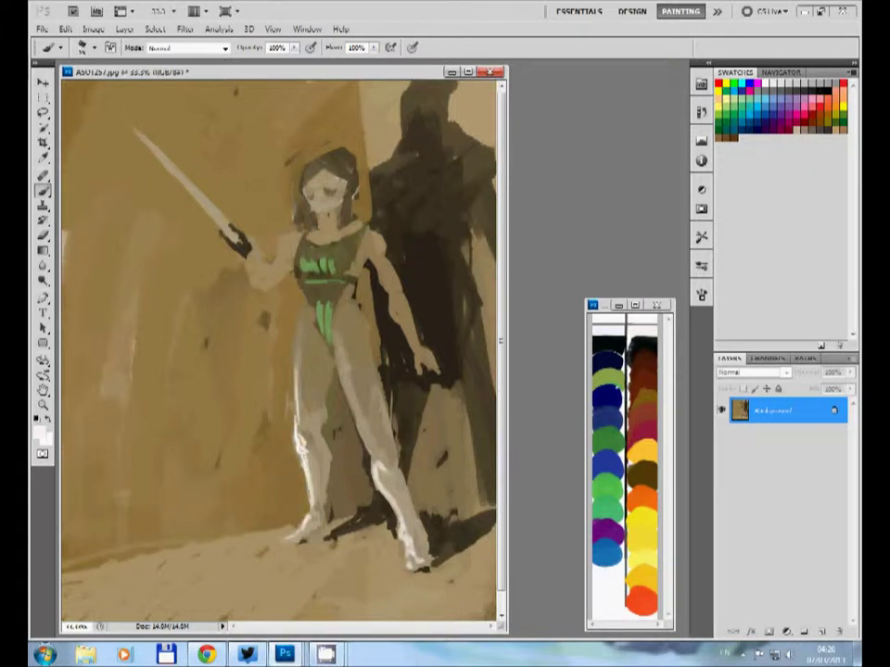
# Cover the lower torso's green stripes with olive-tan and add a bright green leotard patch.
pyautogui.keyDown('alt'); pyautogui.click(238, 248); pyautogui.keyUp('alt')
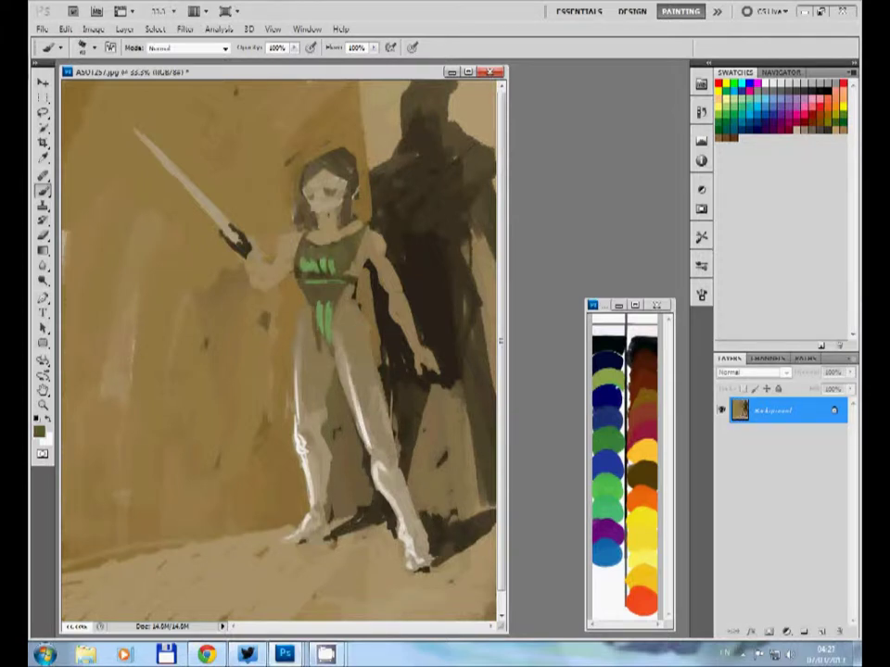
pyautogui.moveTo(322, 304); pyautogui.dragTo(324, 336)
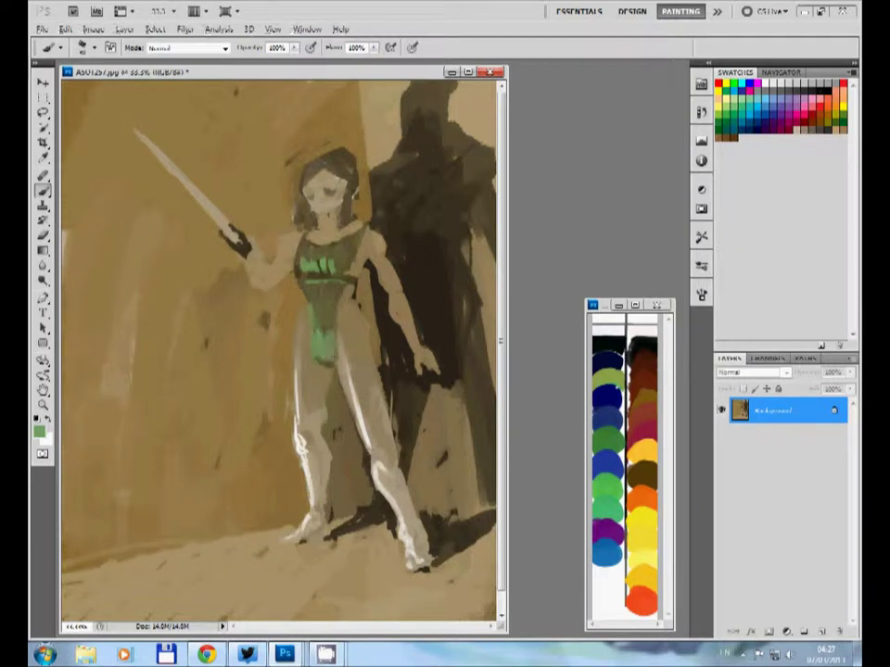
pyautogui.moveTo(318, 331); pyautogui.dragTo(322, 360)
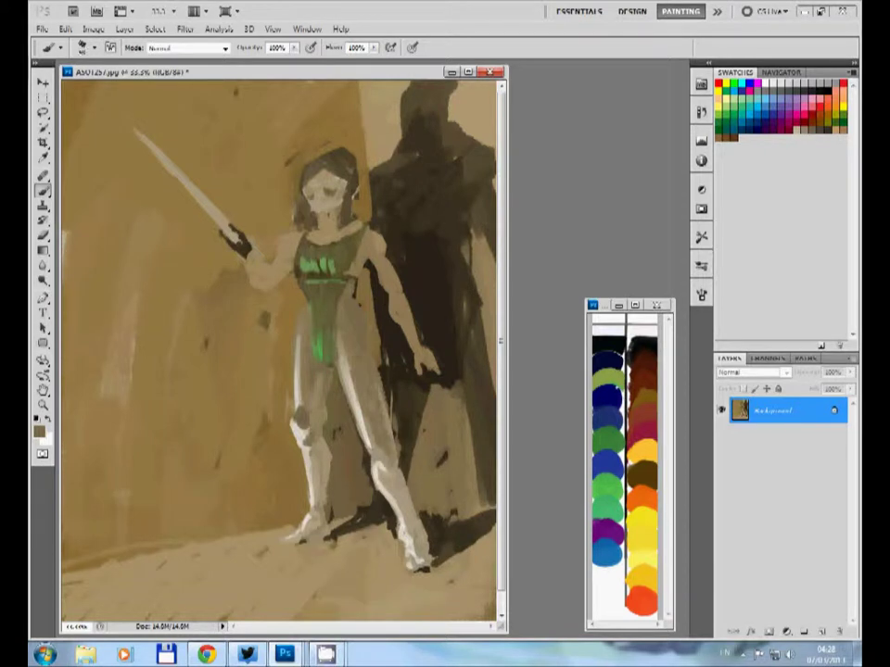
# Lighten her right forearm with sampled grey, then paint tan over the raised sword and hand.
pyautogui.keyDown('alt'); pyautogui.click(290, 341); pyautogui.keyUp('alt')
pyautogui.keyDown('alt'); pyautogui.click(292, 349); pyautogui.keyUp('alt')
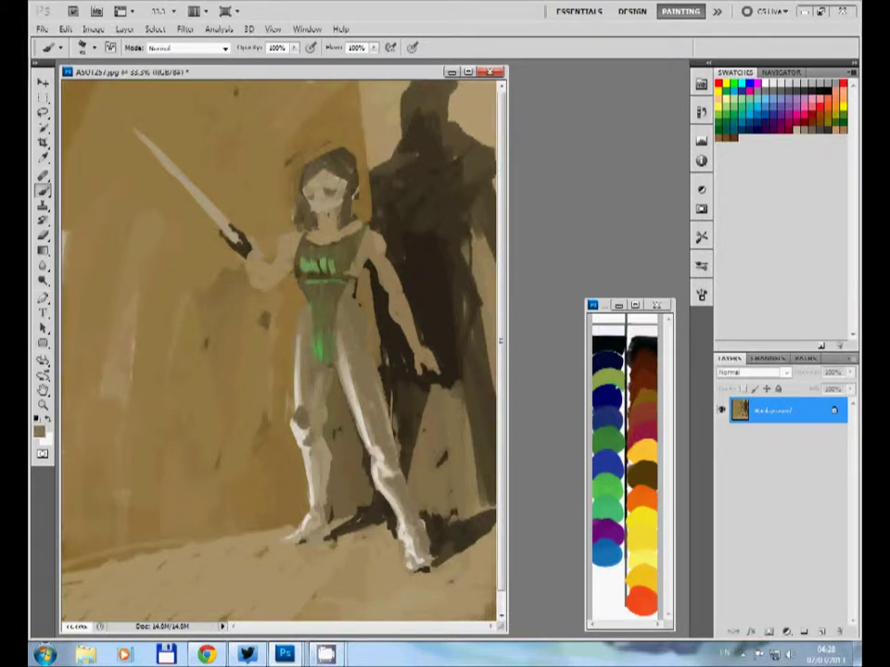
pyautogui.keyDown('alt'); pyautogui.click(324, 424); pyautogui.keyUp('alt')
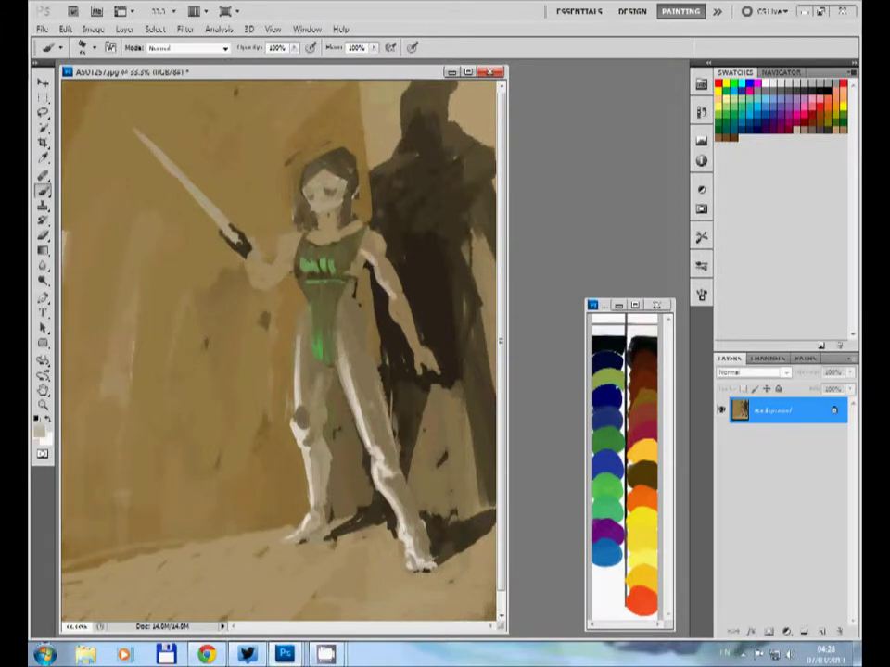
pyautogui.moveTo(387, 285); pyautogui.dragTo(421, 357)
pyautogui.moveTo(237, 243); pyautogui.dragTo(135, 130)
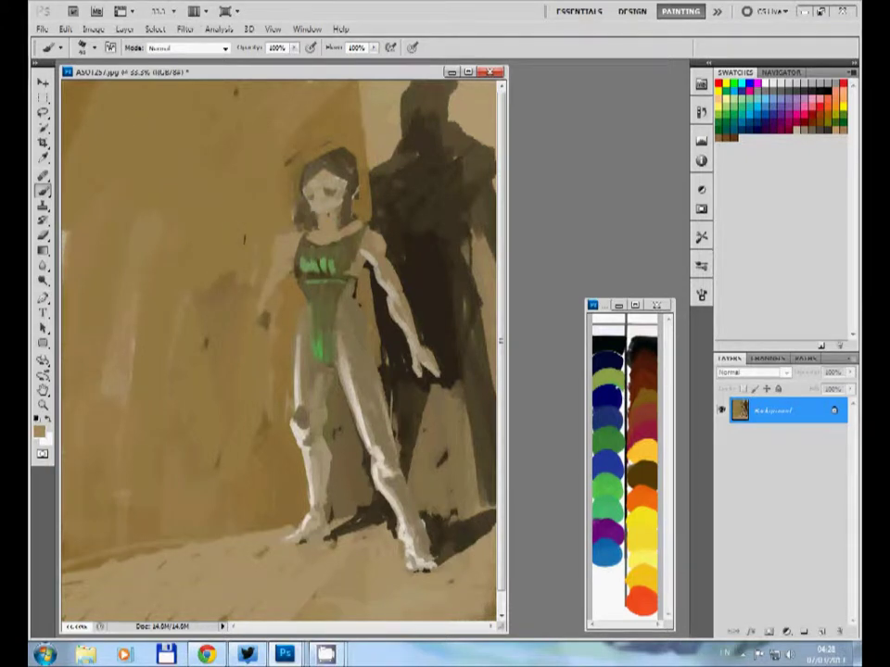
pyautogui.moveTo(288, 258); pyautogui.dragTo(334, 278)
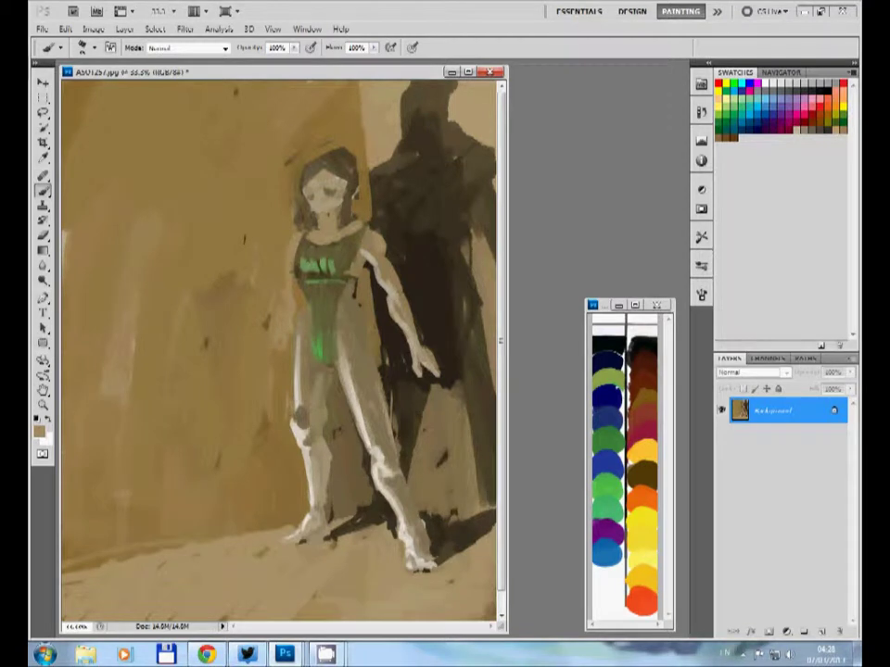
# Paint a long pale lowered sword angling toward the lower left from her hand.
pyautogui.moveTo(159, 422); pyautogui.dragTo(268, 354)
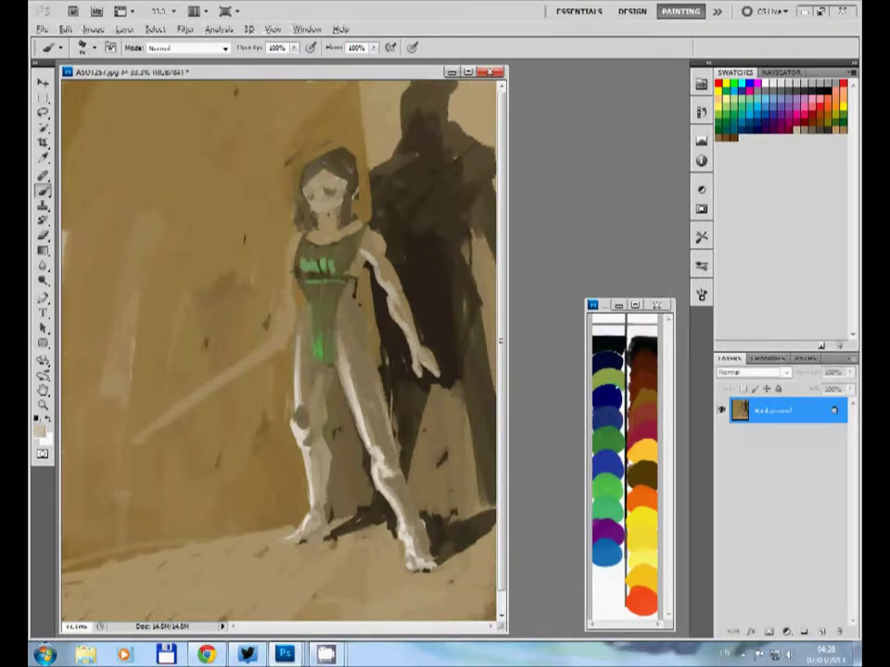
pyautogui.moveTo(134, 445)
pyautogui.mouseDown()
pyautogui.moveTo(282, 348)
pyautogui.moveTo(276, 341)
pyautogui.mouseUp()
pyautogui.press('d')
# Sample tan and olive tones from the canvas and darken part of the green suit.
pyautogui.keyDown('alt'); pyautogui.click(202, 252); pyautogui.keyUp('alt')
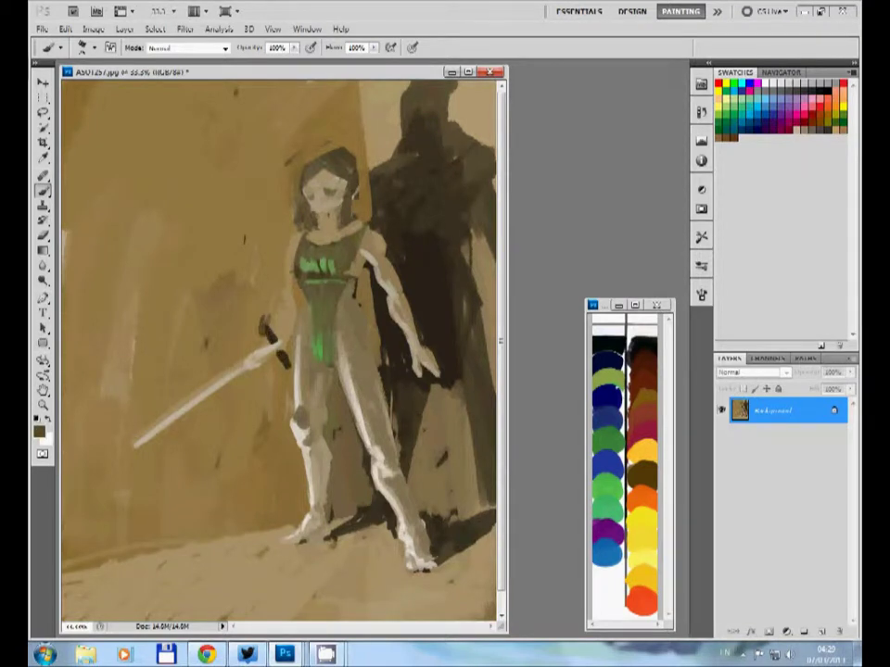
pyautogui.keyDown('alt'); pyautogui.click(197, 248); pyautogui.keyUp('alt')
pyautogui.keyDown('alt'); pyautogui.click(211, 258); pyautogui.keyUp('alt')
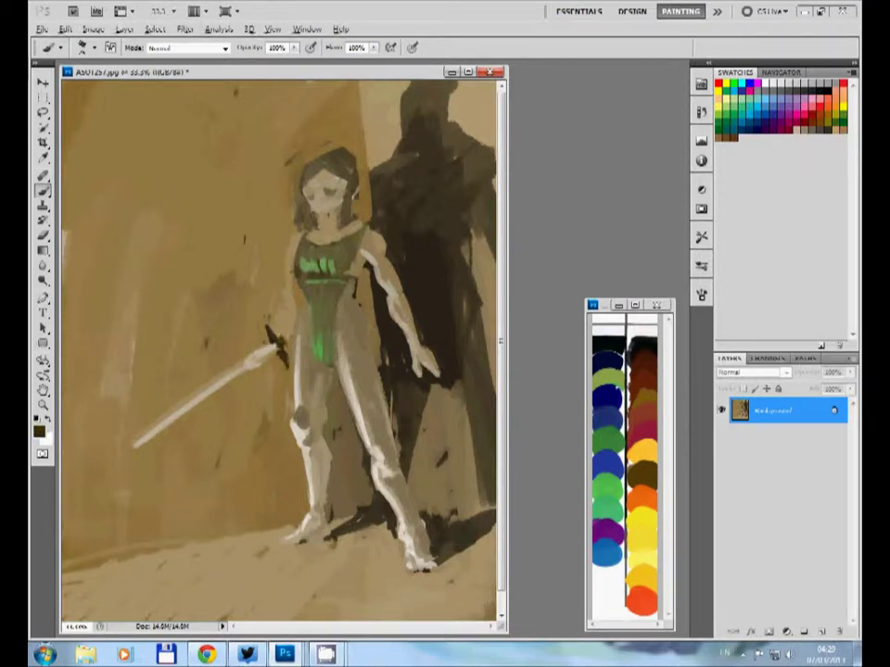
pyautogui.keyDown('alt'); pyautogui.click(218, 208); pyautogui.keyUp('alt')
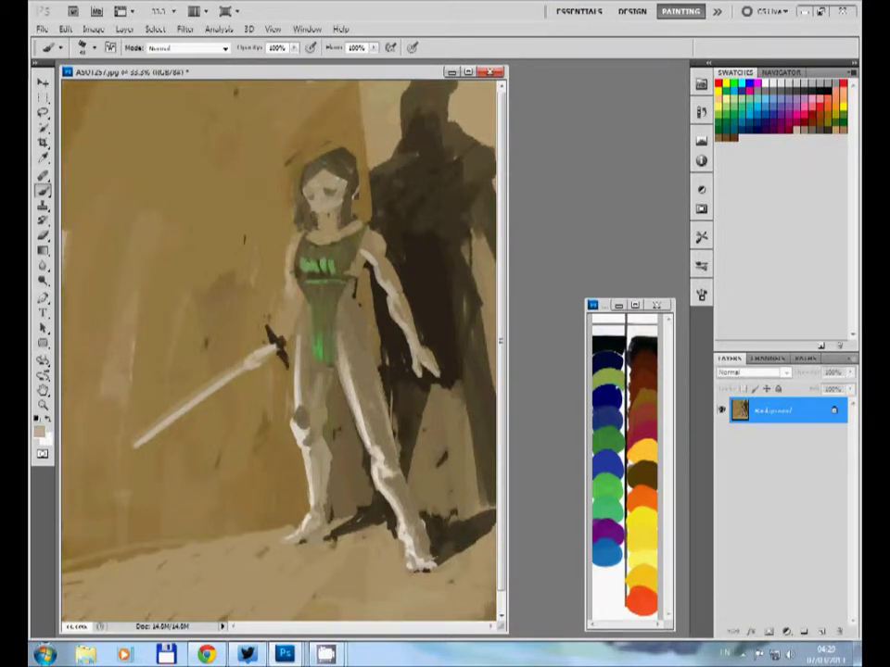
pyautogui.keyDown('alt'); pyautogui.click(213, 236); pyautogui.keyUp('alt')
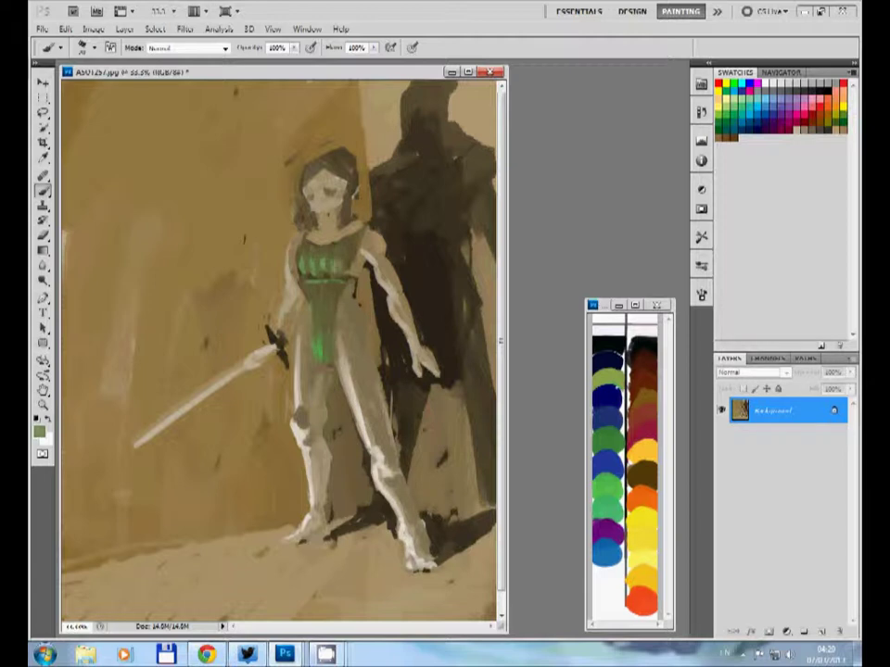
pyautogui.keyDown('alt'); pyautogui.click(319, 278); pyautogui.keyUp('alt')
pyautogui.moveTo(317, 275); pyautogui.dragTo(317, 287)
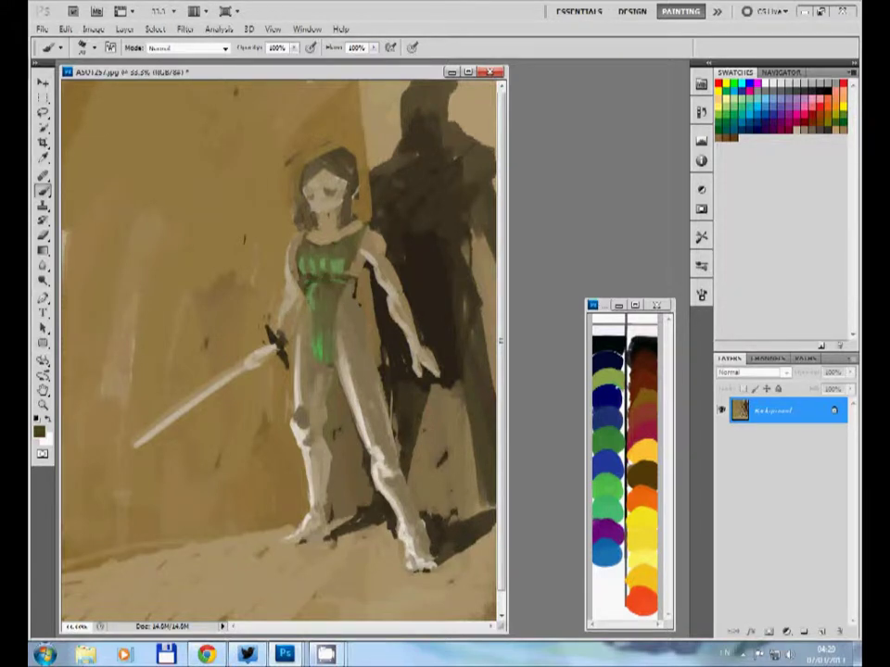
pyautogui.keyDown('alt'); pyautogui.click(266, 221); pyautogui.keyUp('alt')
pyautogui.keyDown('alt'); pyautogui.click(363, 240); pyautogui.keyUp('alt')
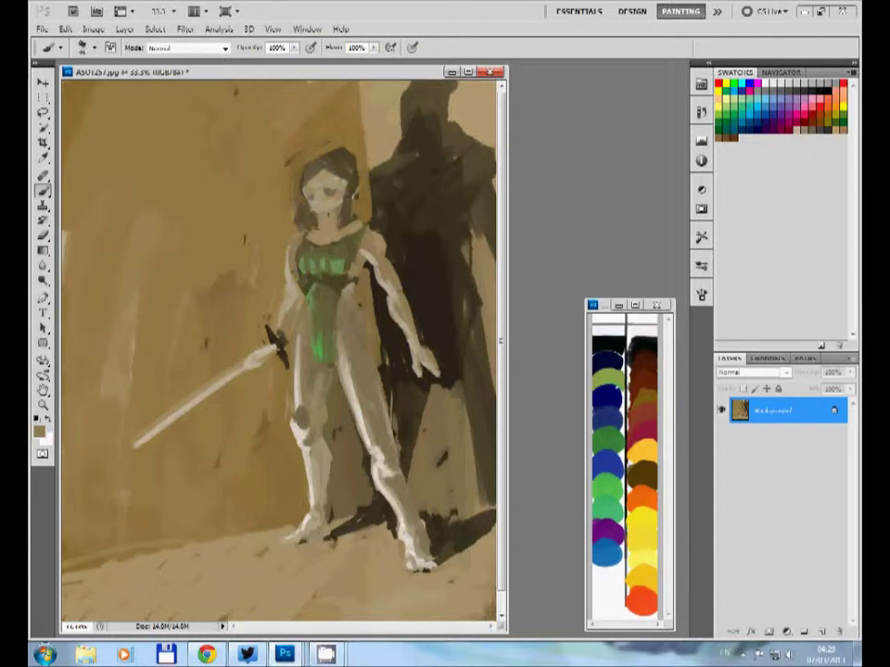
pyautogui.press('x')
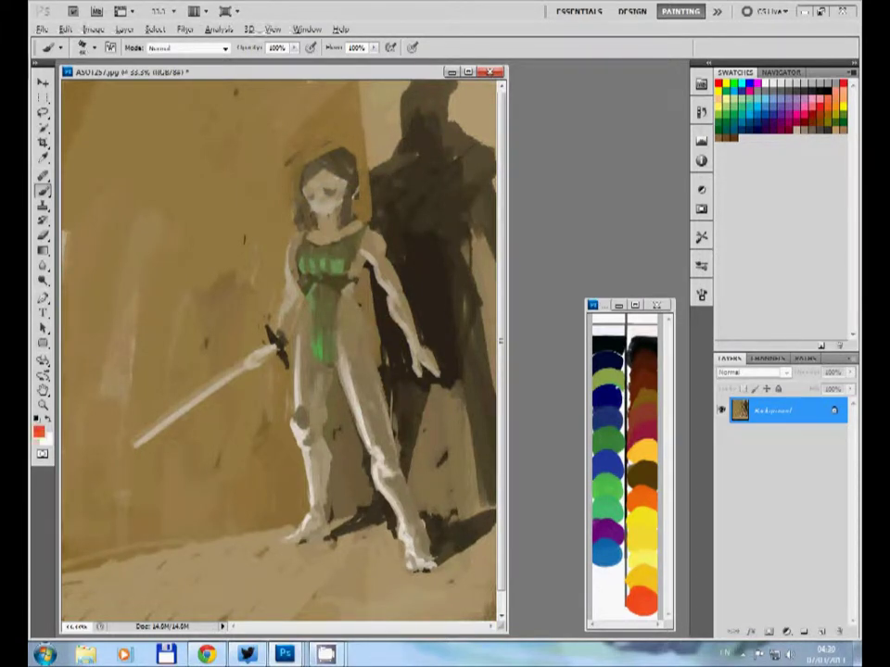
# Paint a red stroke across the face, then sample reddish-brown and tan tones.
pyautogui.moveTo(313, 176); pyautogui.dragTo(334, 197)
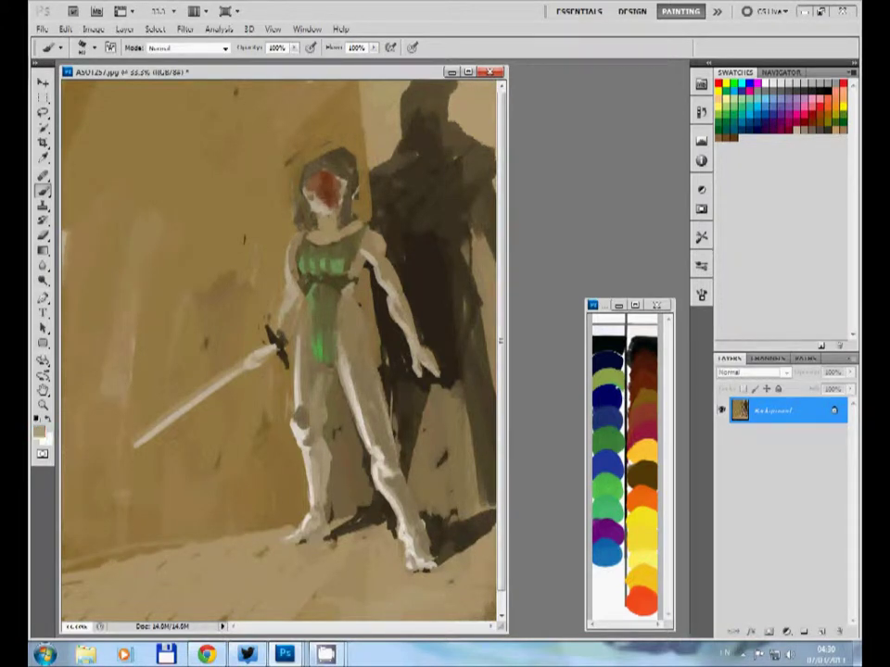
pyautogui.keyDown('alt'); pyautogui.click(245, 151); pyautogui.keyUp('alt')
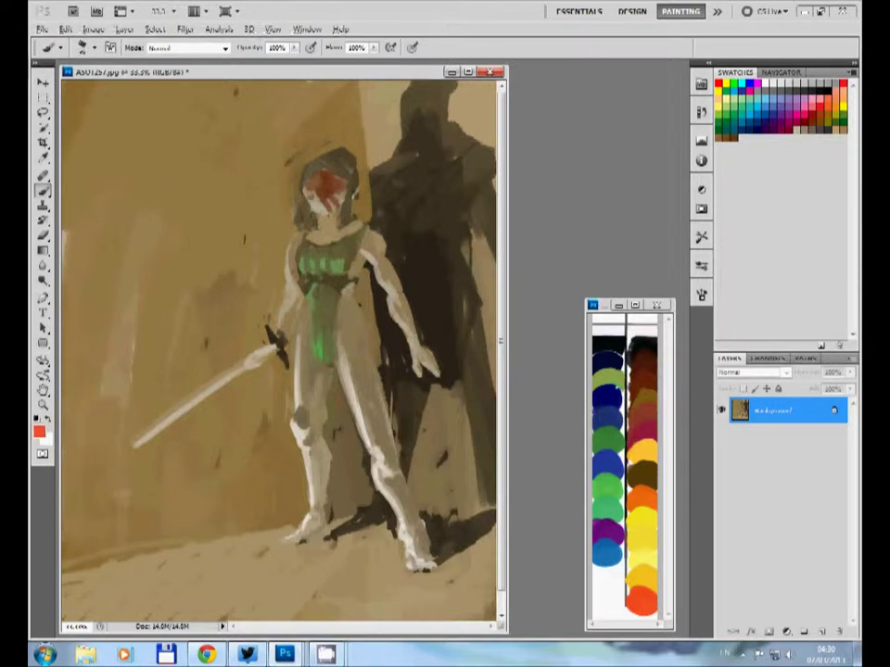
pyautogui.press('x')
pyautogui.keyDown('alt'); pyautogui.click(235, 136); pyautogui.keyUp('alt')
pyautogui.keyDown('alt'); pyautogui.click(240, 138); pyautogui.keyUp('alt')
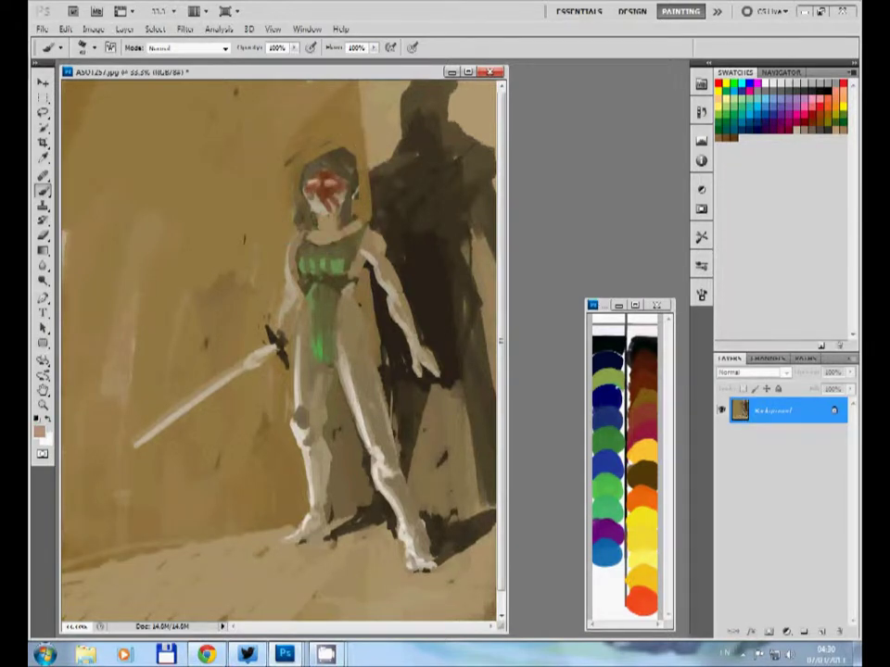
pyautogui.keyDown('alt'); pyautogui.click(234, 148); pyautogui.keyUp('alt')
pyautogui.keyDown('alt'); pyautogui.click(244, 144); pyautogui.keyUp('alt')
pyautogui.keyDown('alt'); pyautogui.click(236, 132); pyautogui.keyUp('alt')
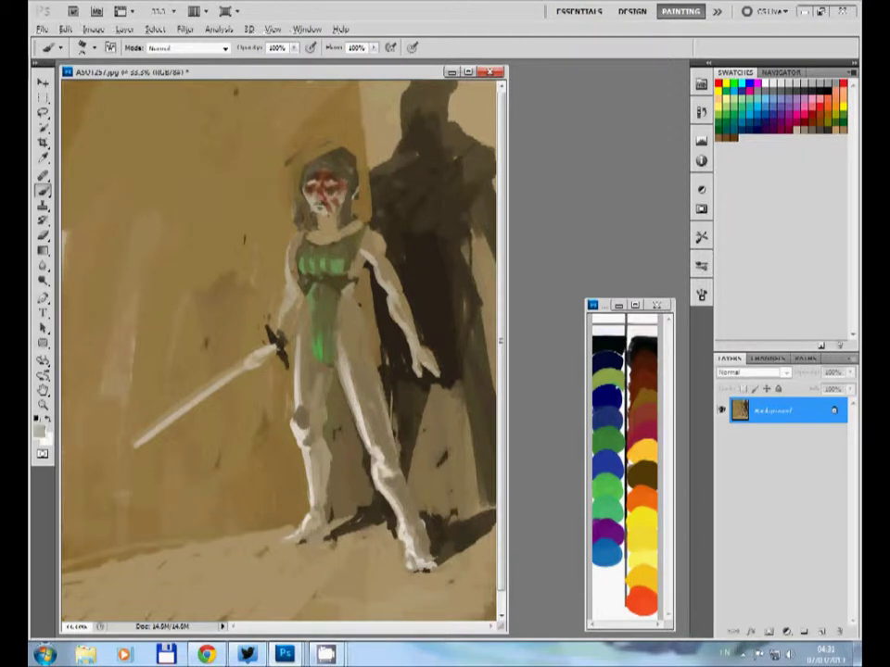
# Paint sampled tan strokes over the green chest.
pyautogui.keyDown('alt'); pyautogui.click(227, 323); pyautogui.keyUp('alt')
pyautogui.keyDown('alt'); pyautogui.click(307, 190); pyautogui.keyUp('alt')
pyautogui.moveTo(301, 264); pyautogui.dragTo(343, 269)
# Zoom in on the face and paint tan over the chin below the mouth.
pyautogui.hotkey('ctrl', '+')
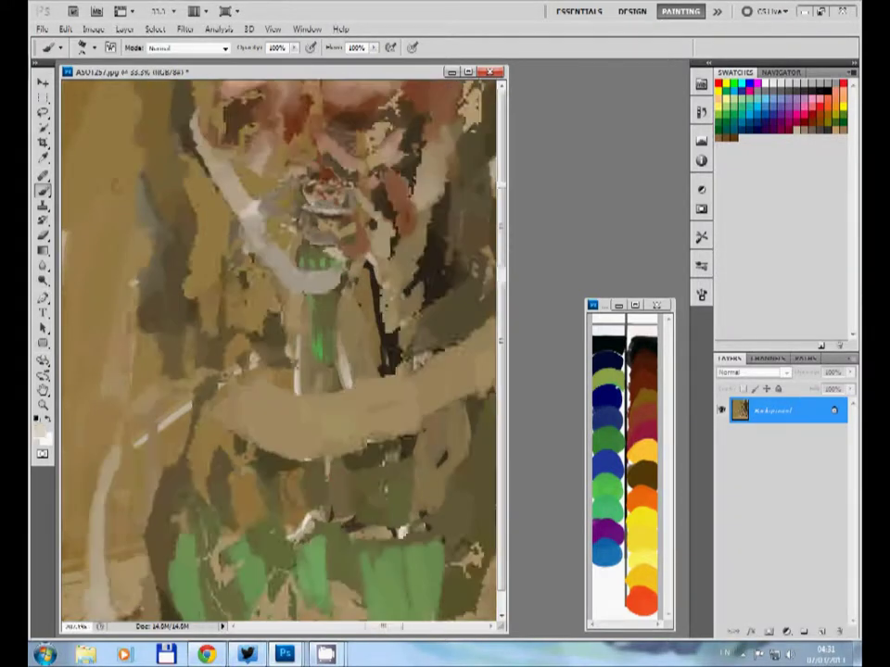
pyautogui.hotkey('ctrl', '-')
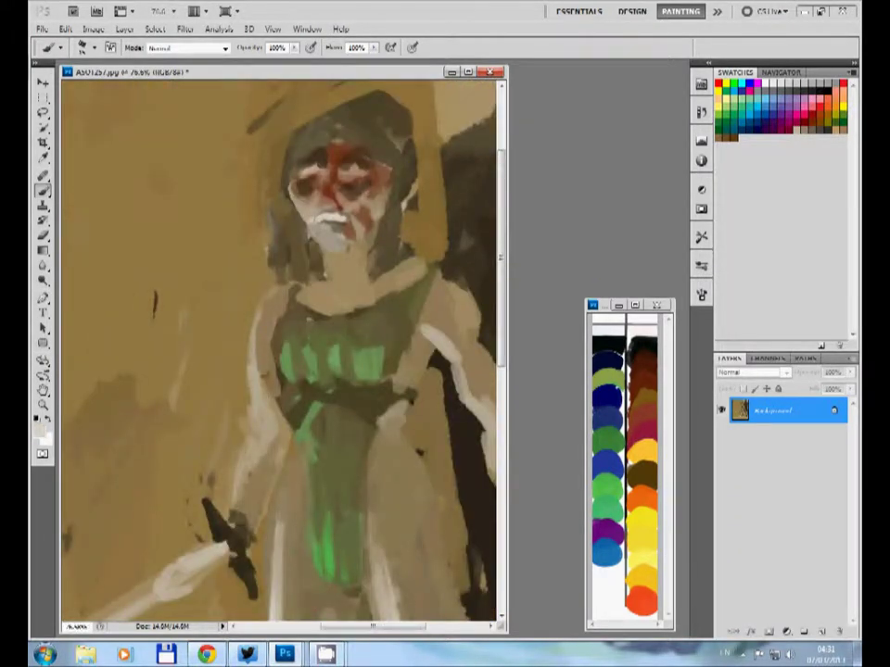
pyautogui.moveTo(311, 232); pyautogui.dragTo(329, 237)
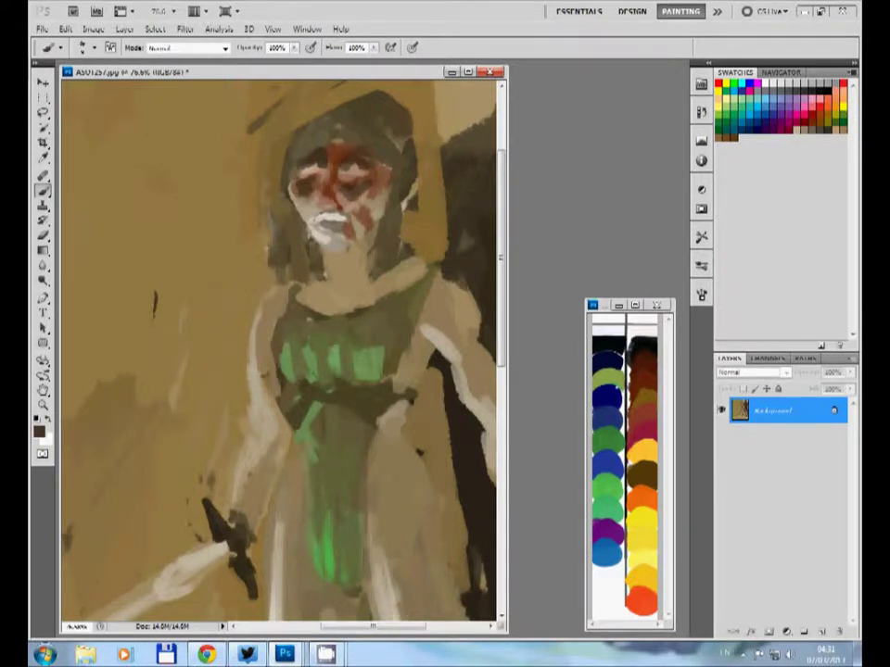
# Sample near-black, dark brown and pinkish tan tones and paint light skin around the right eye.
pyautogui.keyDown('alt'); pyautogui.click(326, 218); pyautogui.keyUp('alt')
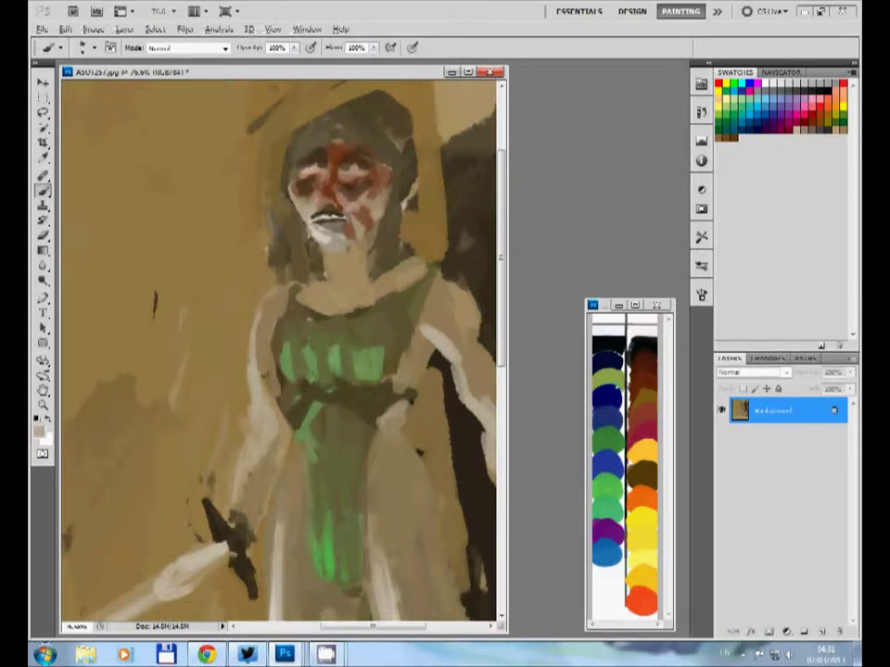
pyautogui.keyDown('alt'); pyautogui.click(329, 278); pyautogui.keyUp('alt')
pyautogui.keyDown('alt'); pyautogui.click(455, 185); pyautogui.keyUp('alt')
pyautogui.keyDown('alt'); pyautogui.click(264, 125); pyautogui.keyUp('alt')
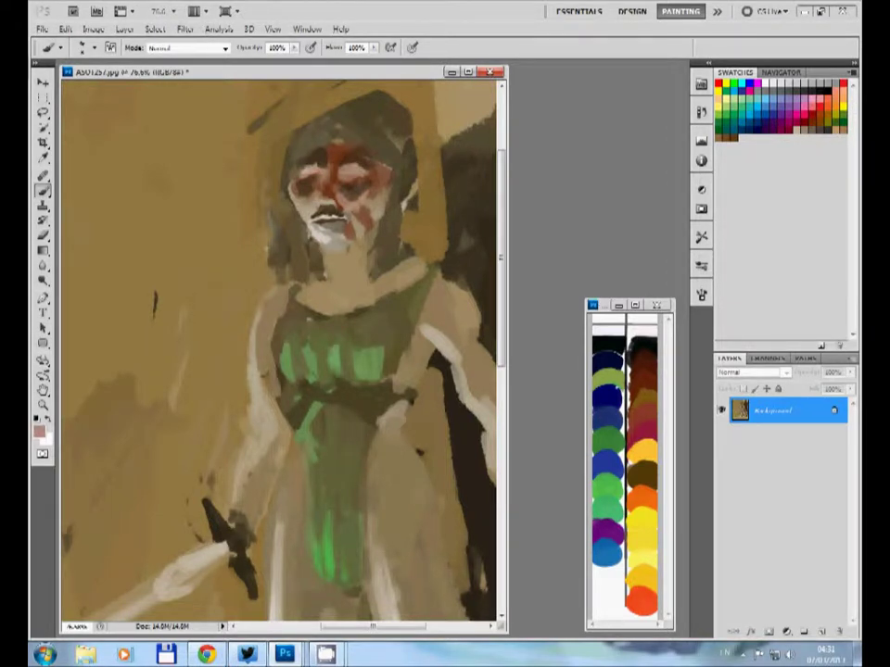
pyautogui.keyDown('alt'); pyautogui.click(309, 183); pyautogui.keyUp('alt')
pyautogui.moveTo(343, 170); pyautogui.dragTo(358, 177)
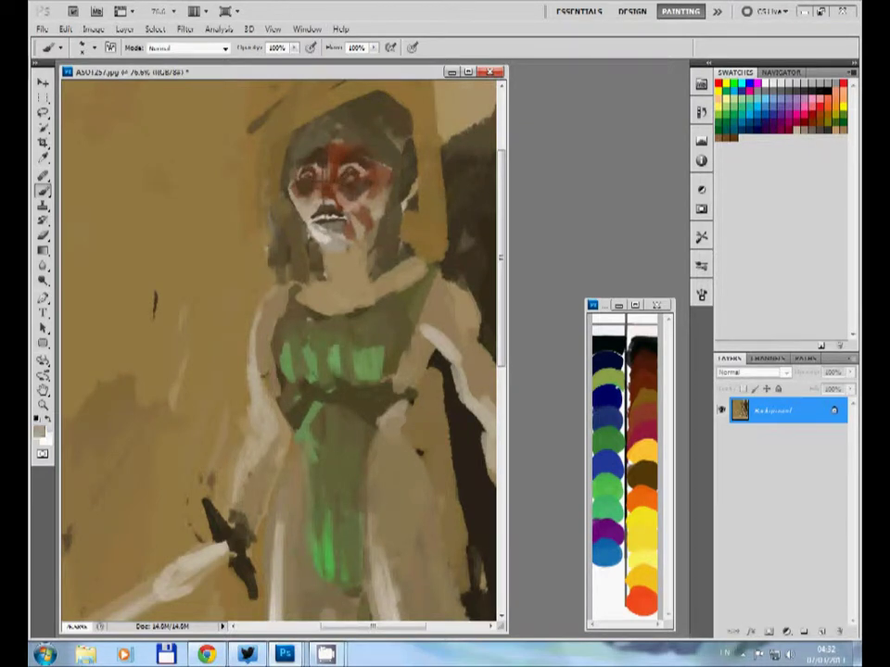
# Sample beige, pinkish brown and reddish brown tones from the face for the eyes and mouth.
pyautogui.keyDown('alt'); pyautogui.click(228, 133); pyautogui.keyUp('alt')
pyautogui.keyDown('alt'); pyautogui.click(262, 126); pyautogui.keyUp('alt')
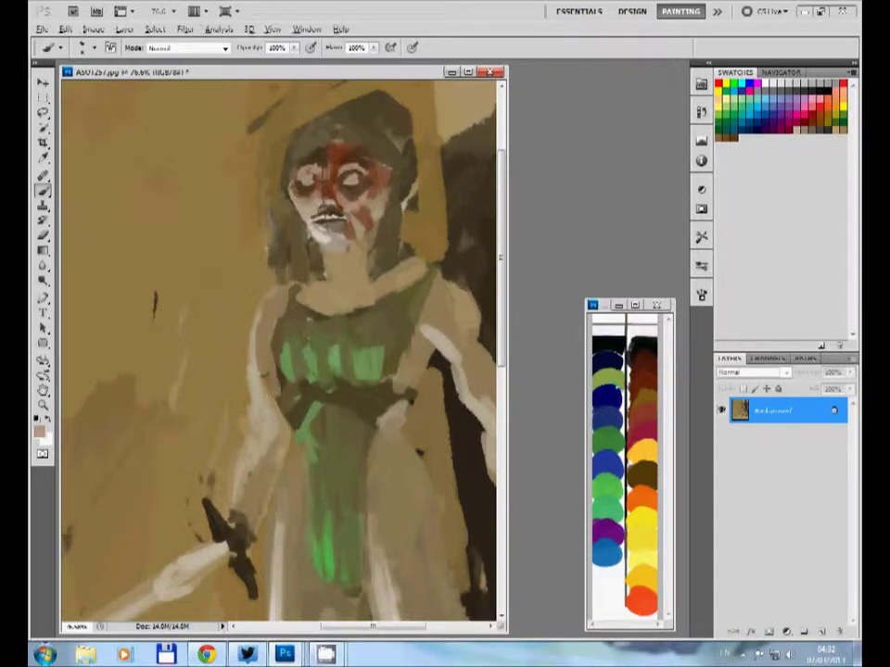
pyautogui.keyDown('alt'); pyautogui.click(244, 180); pyautogui.keyUp('alt')
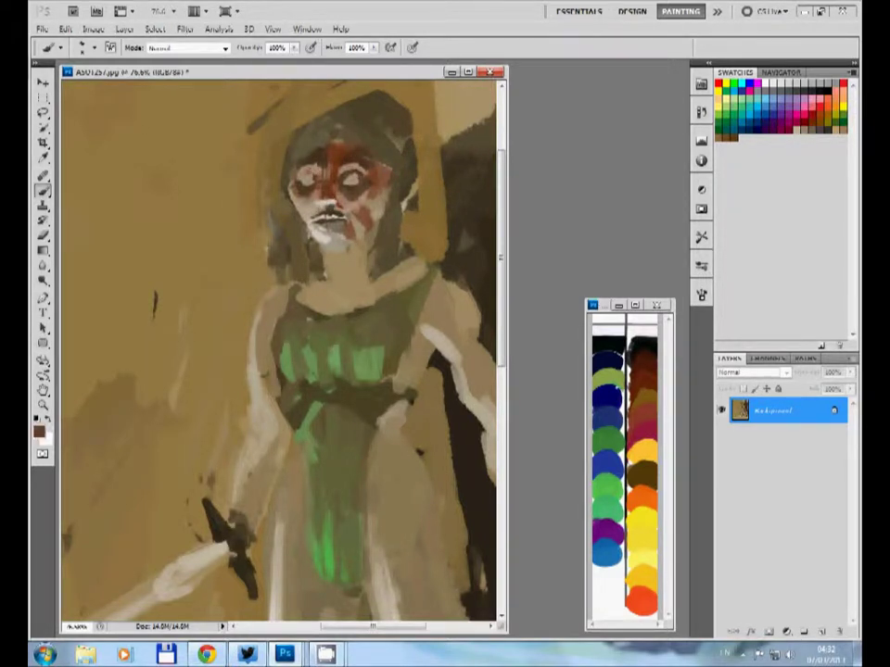
pyautogui.keyDown('alt'); pyautogui.click(246, 148); pyautogui.keyUp('alt')
pyautogui.keyDown('alt'); pyautogui.click(349, 179); pyautogui.keyUp('alt')
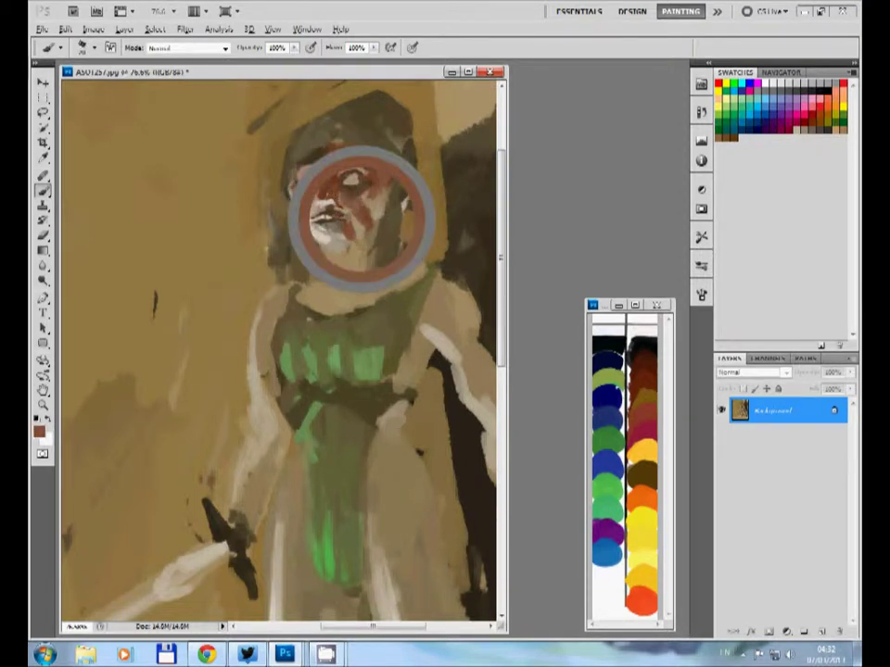
pyautogui.scroll(-1, 278, 352)
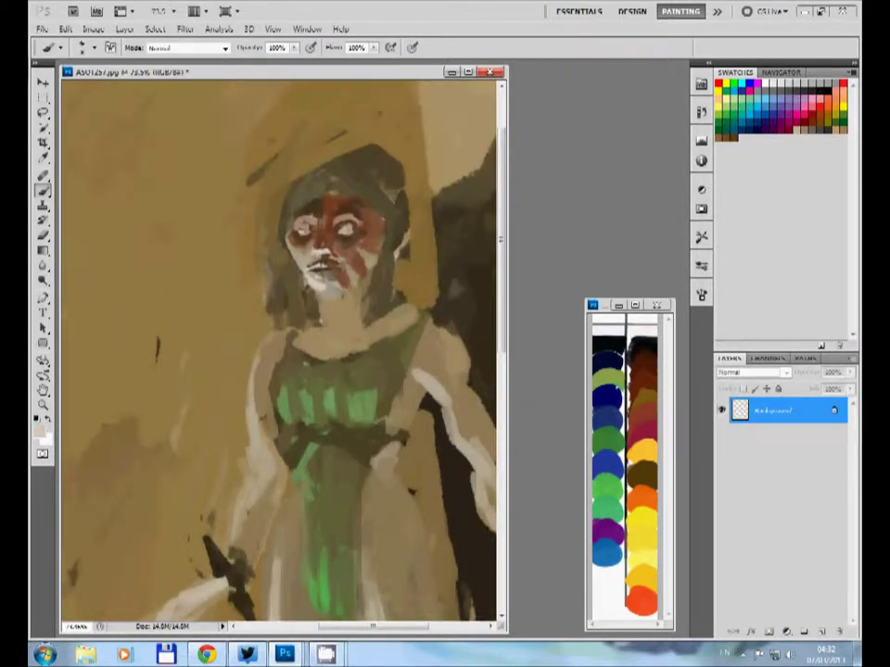
# Swap between dark reddish brown and black, sampling grey-beige and near-black face tones.
pyautogui.press('x')
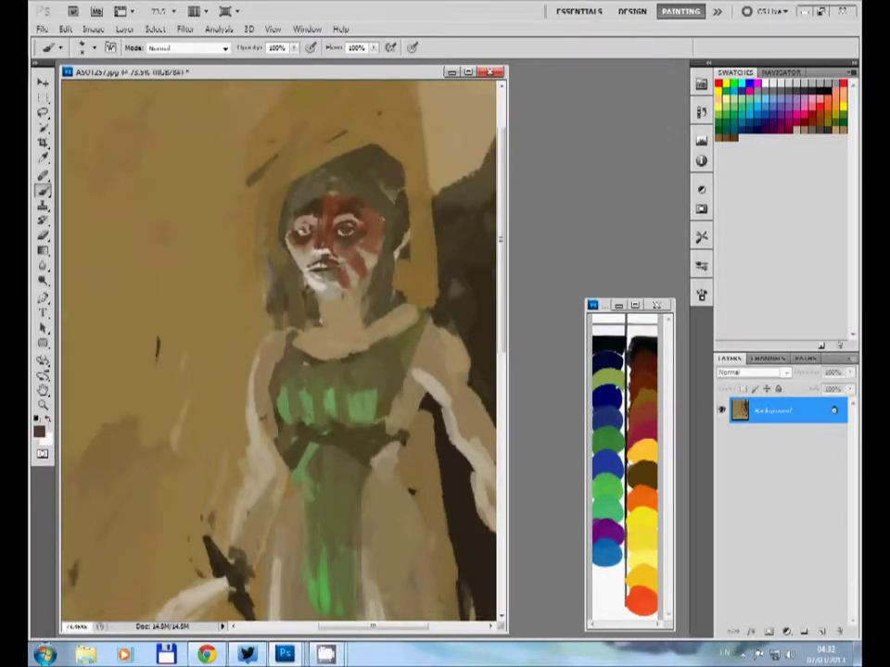
pyautogui.press('d')
pyautogui.keyDown('alt'); pyautogui.click(348, 231); pyautogui.keyUp('alt')
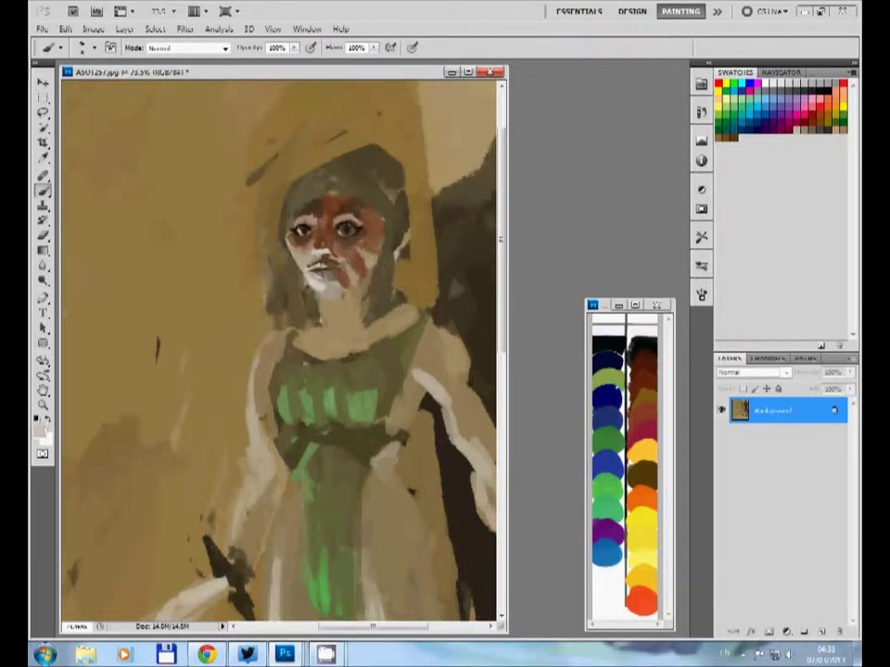
pyautogui.keyDown('alt'); pyautogui.click(321, 221); pyautogui.keyUp('alt')
pyautogui.keyDown('alt'); pyautogui.click(254, 172); pyautogui.keyUp('alt')
pyautogui.press('x')
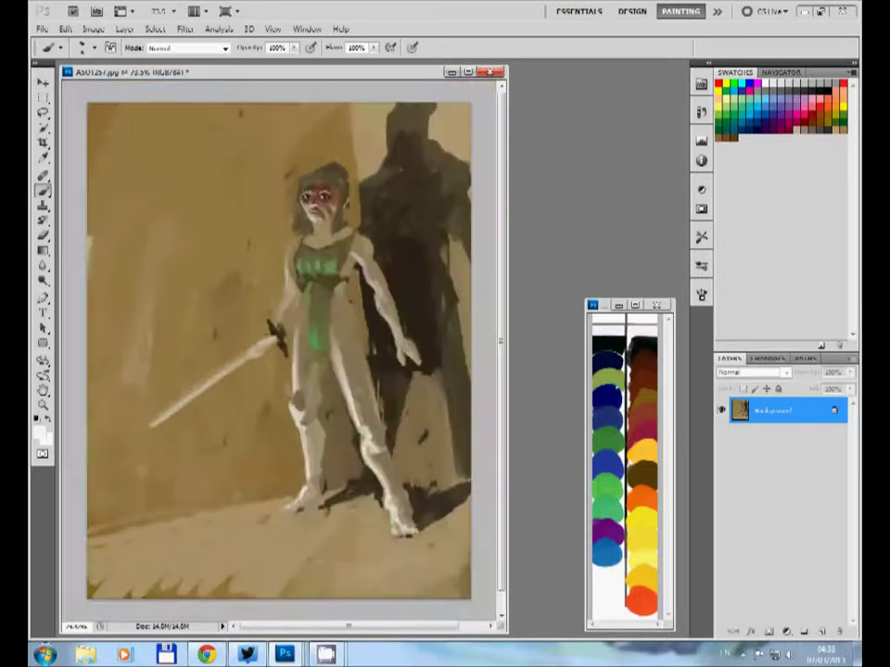
# Try olive-yellow strokes on both sides of the hair, then undo them.
pyautogui.keyDown('alt'); pyautogui.click(327, 174); pyautogui.keyUp('alt')
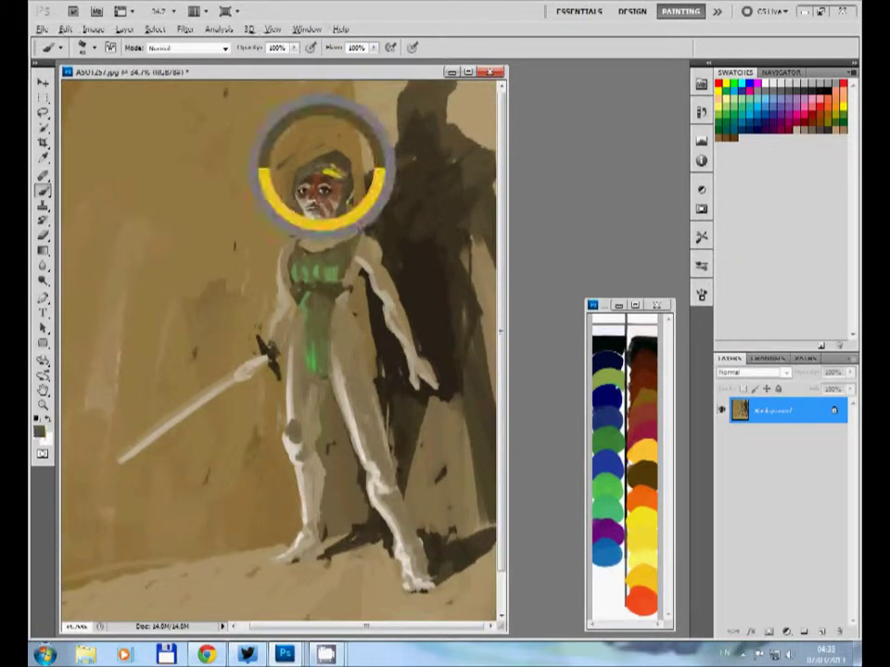
pyautogui.moveTo(329, 158)
pyautogui.mouseDown()
pyautogui.moveTo(352, 181)
pyautogui.moveTo(347, 230)
pyautogui.mouseUp()
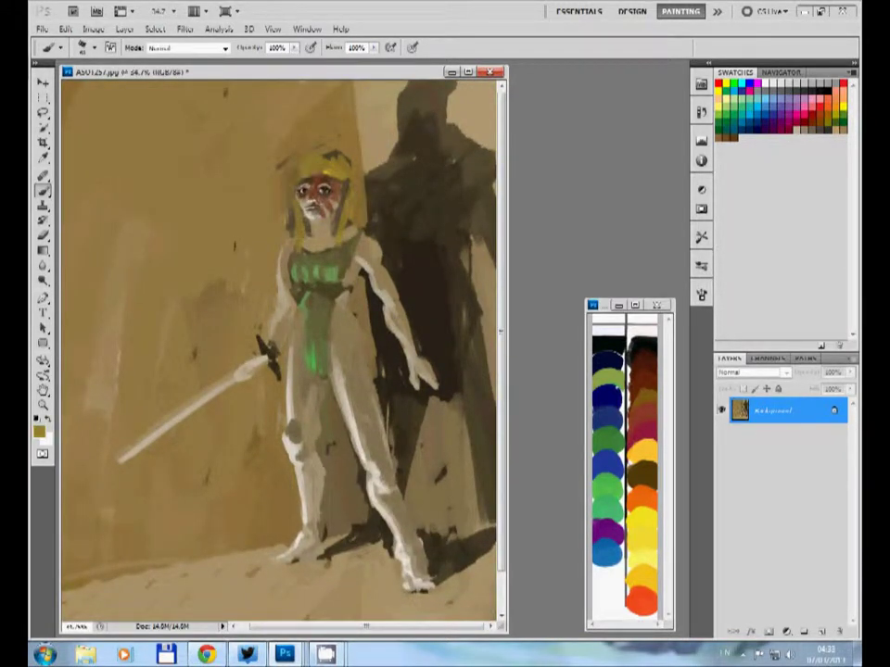
pyautogui.moveTo(304, 162); pyautogui.dragTo(295, 227)
pyautogui.hotkey('ctrl', 'z')
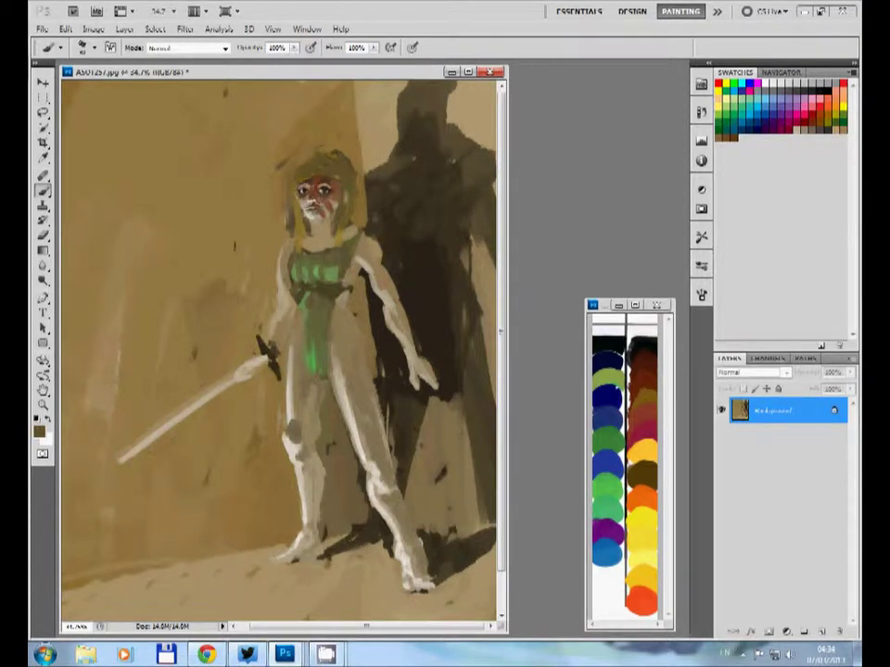
# Paint the hair dark brown down both sides of the face, with tan along its left edge.
pyautogui.keyDown('alt'); pyautogui.click(407, 259); pyautogui.keyUp('alt')
pyautogui.moveTo(301, 166)
pyautogui.mouseDown()
pyautogui.moveTo(292, 227)
pyautogui.moveTo(348, 168)
pyautogui.moveTo(350, 252)
pyautogui.mouseUp()
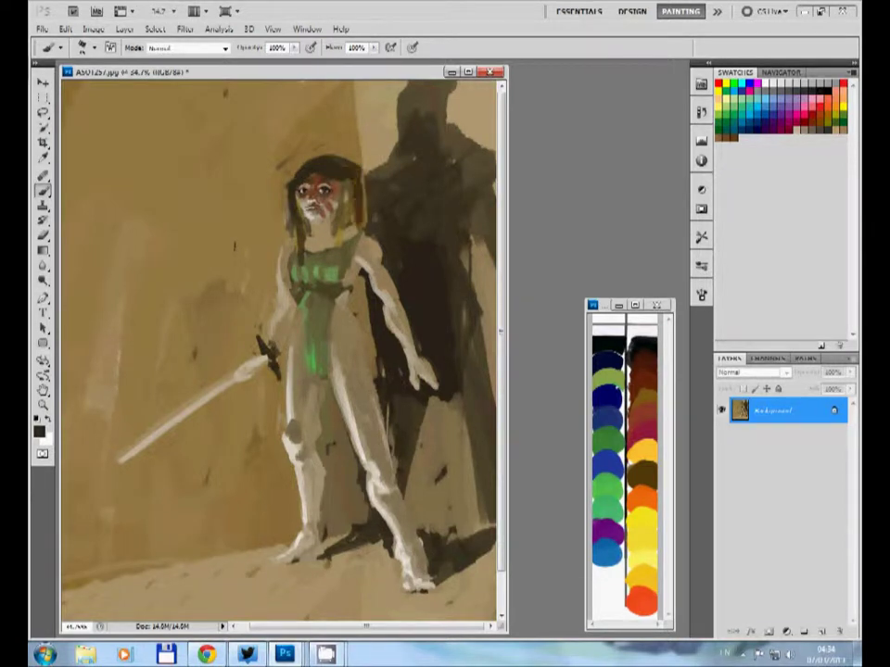
pyautogui.moveTo(295, 181); pyautogui.dragTo(289, 230)
pyautogui.keyDown('alt'); pyautogui.click(271, 185); pyautogui.keyUp('alt')
pyautogui.moveTo(295, 153)
pyautogui.mouseDown()
pyautogui.moveTo(288, 199)
pyautogui.moveTo(352, 199)
pyautogui.mouseUp()
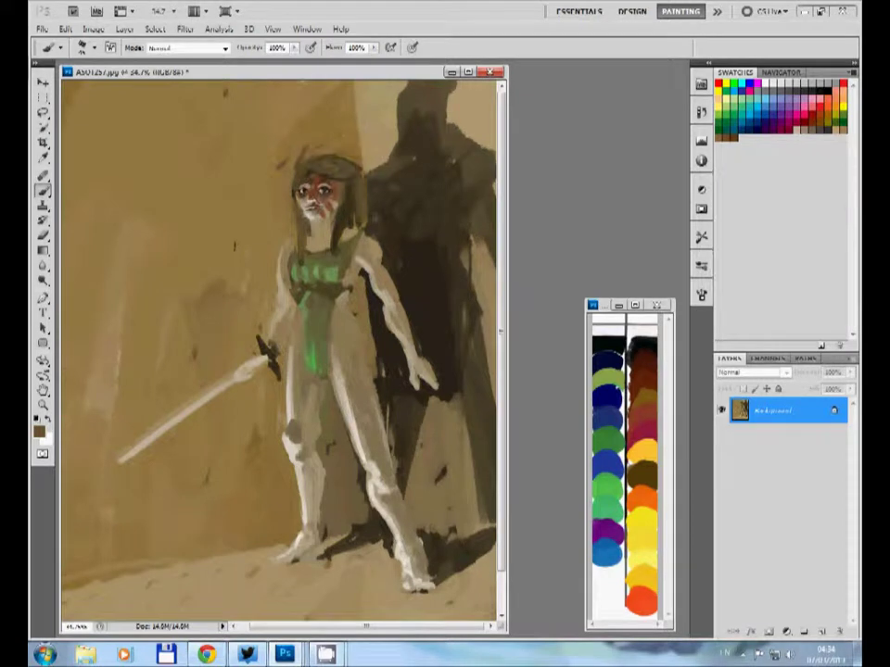
# Add a dark olive stroke beside the neck and a yellow strand across the forehead.
pyautogui.keyDown('alt'); pyautogui.click(299, 253); pyautogui.keyUp('alt')
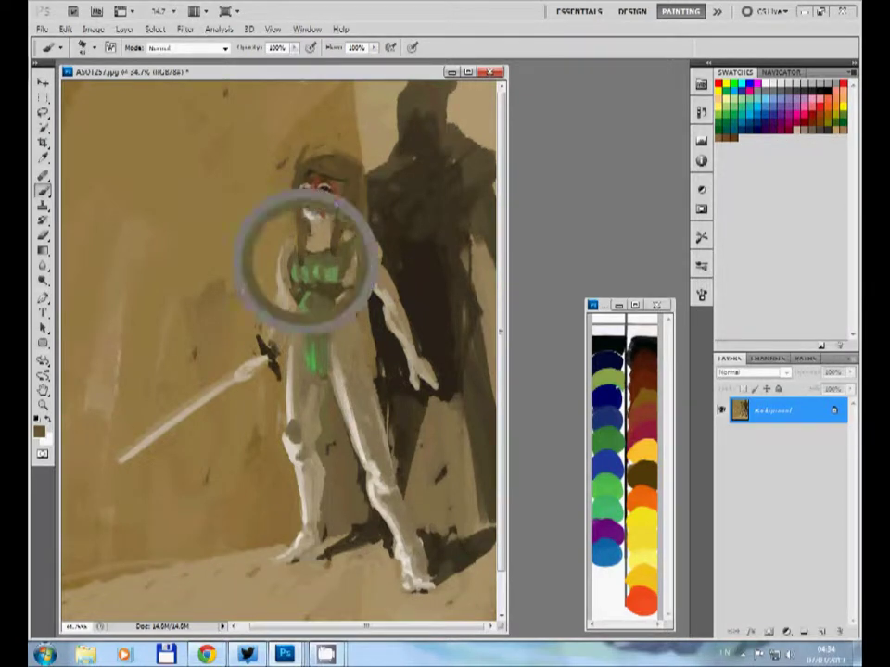
pyautogui.moveTo(345, 235); pyautogui.dragTo(354, 254)
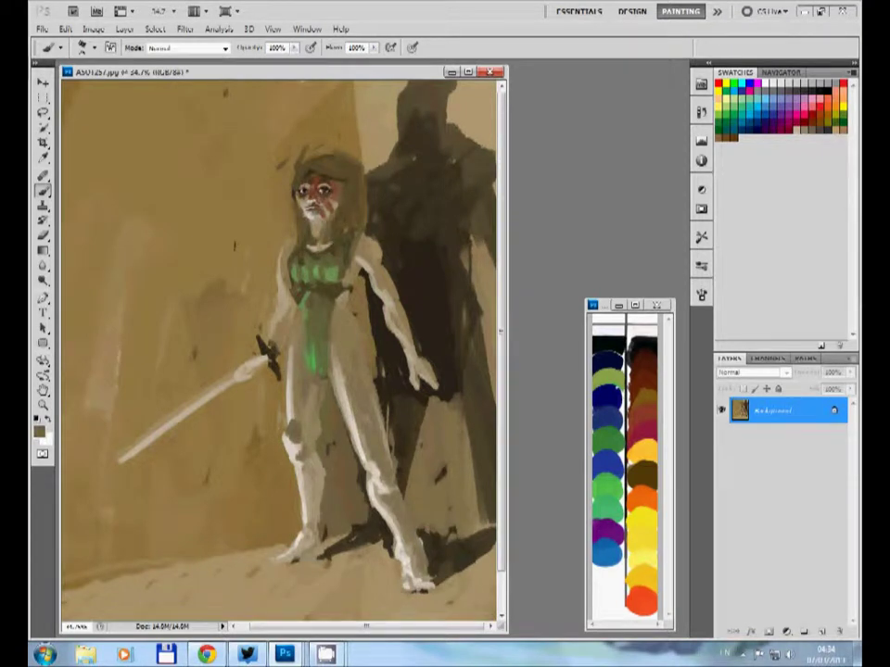
pyautogui.keyDown('alt'); pyautogui.click(239, 174); pyautogui.keyUp('alt')
pyautogui.keyDown('alt'); pyautogui.click(328, 178); pyautogui.keyUp('alt')
pyautogui.moveTo(317, 182)
pyautogui.mouseDown()
pyautogui.moveTo(342, 176)
pyautogui.moveTo(295, 182)
pyautogui.mouseUp()
# Darken the hair top and sides down to the neck, adding a light strand on the right.
pyautogui.keyDown('alt'); pyautogui.click(307, 165); pyautogui.keyUp('alt')
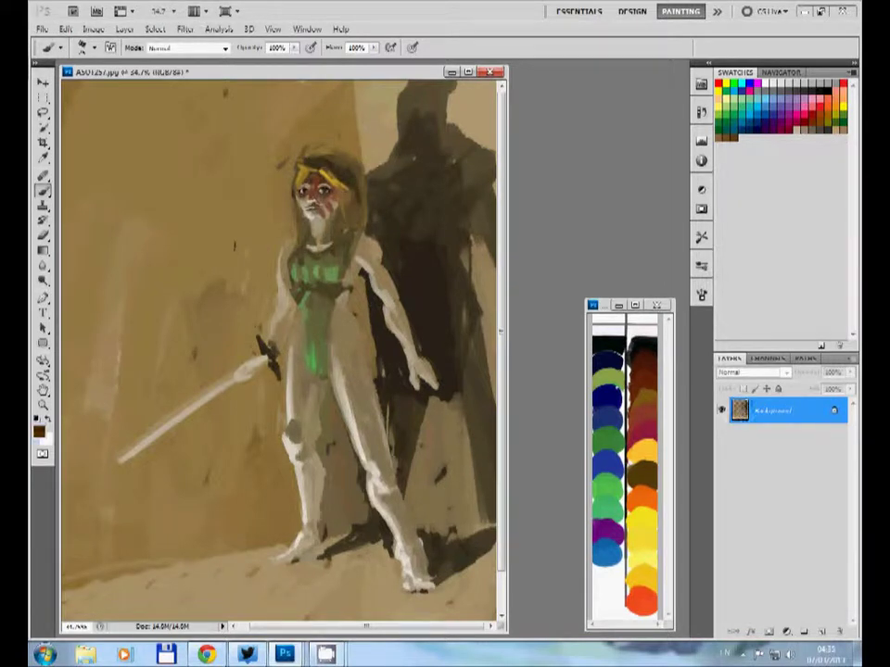
pyautogui.moveTo(335, 160)
pyautogui.mouseDown()
pyautogui.moveTo(359, 218)
pyautogui.moveTo(340, 280)
pyautogui.mouseUp()
pyautogui.moveTo(307, 224); pyautogui.dragTo(295, 280)
pyautogui.moveTo(298, 192); pyautogui.dragTo(289, 248)
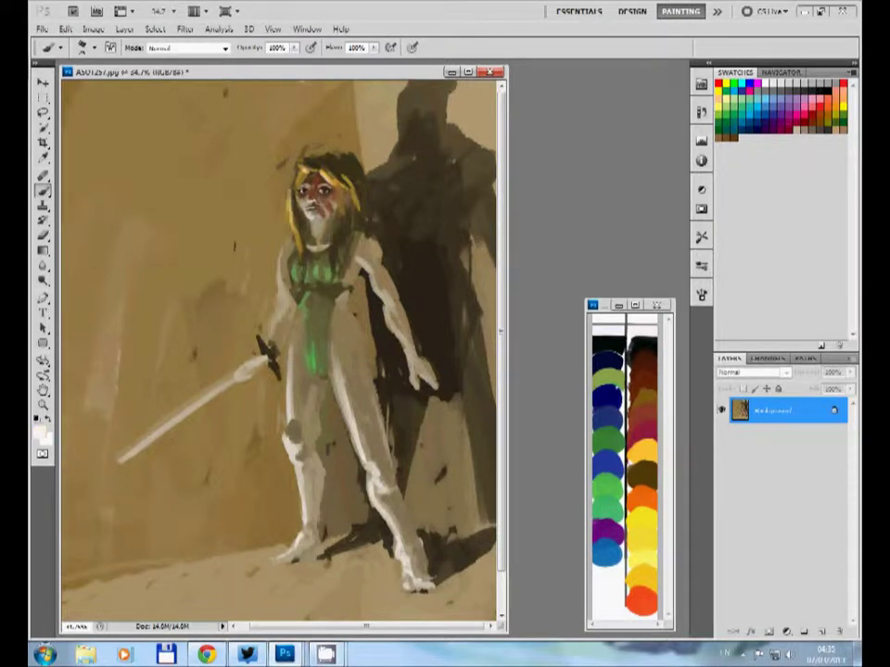
pyautogui.moveTo(350, 185); pyautogui.dragTo(358, 243)
pyautogui.keyDown('alt'); pyautogui.click(344, 194); pyautogui.keyUp('alt')
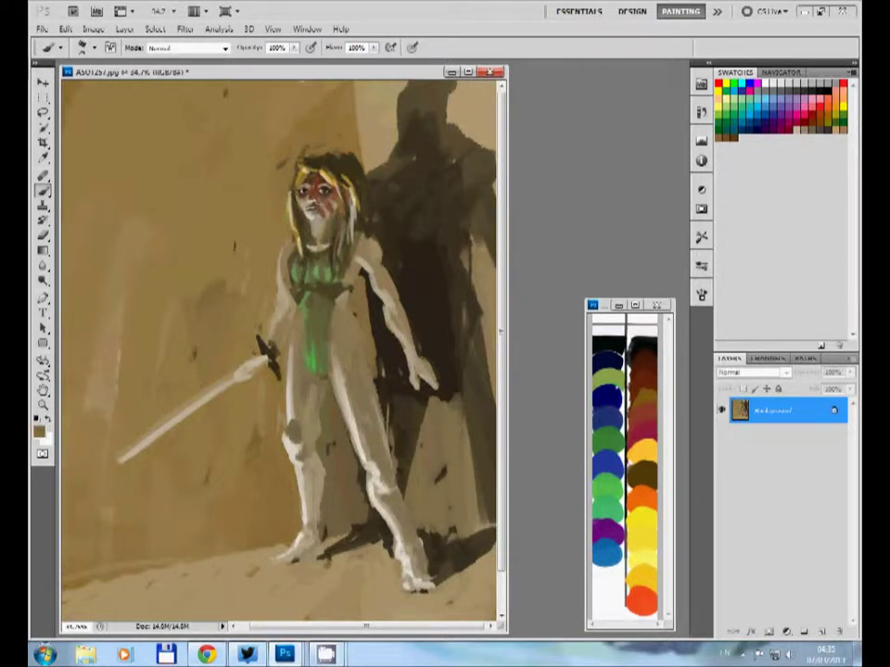